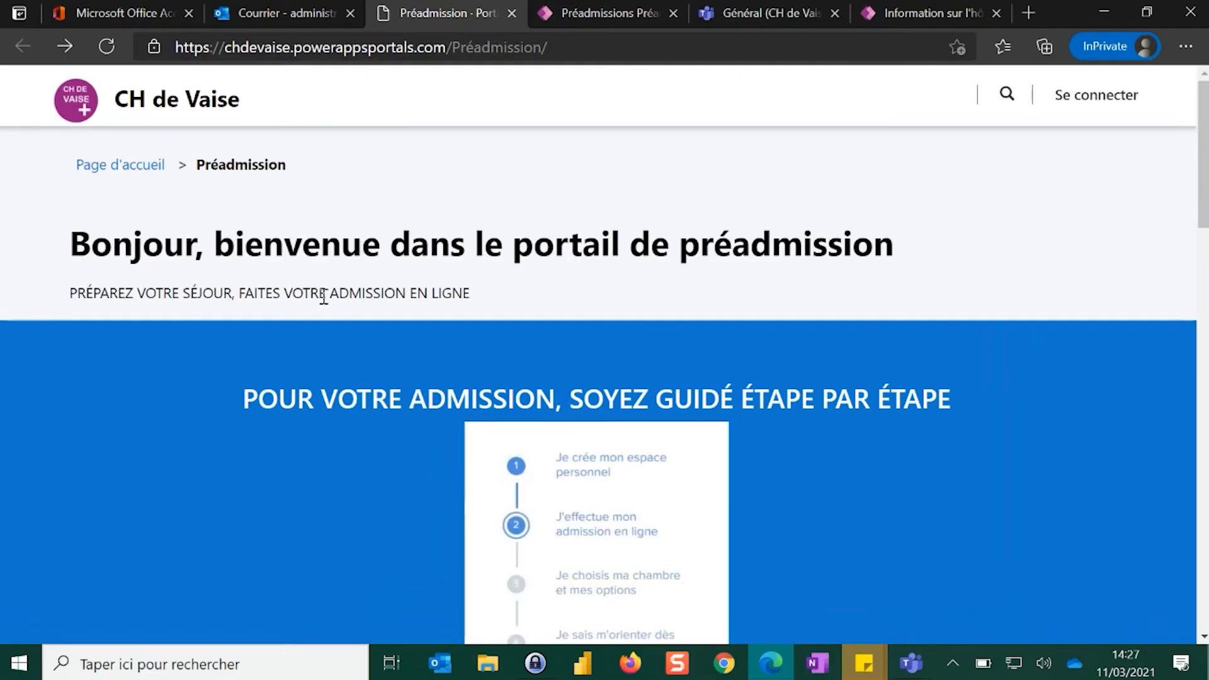
Open the admission form from the Préadmission link on the hospital's preadmission portal page
{"action": "scroll", "coordinate": [278, 315], "scroll_direction": "down", "scroll_amount": 3}
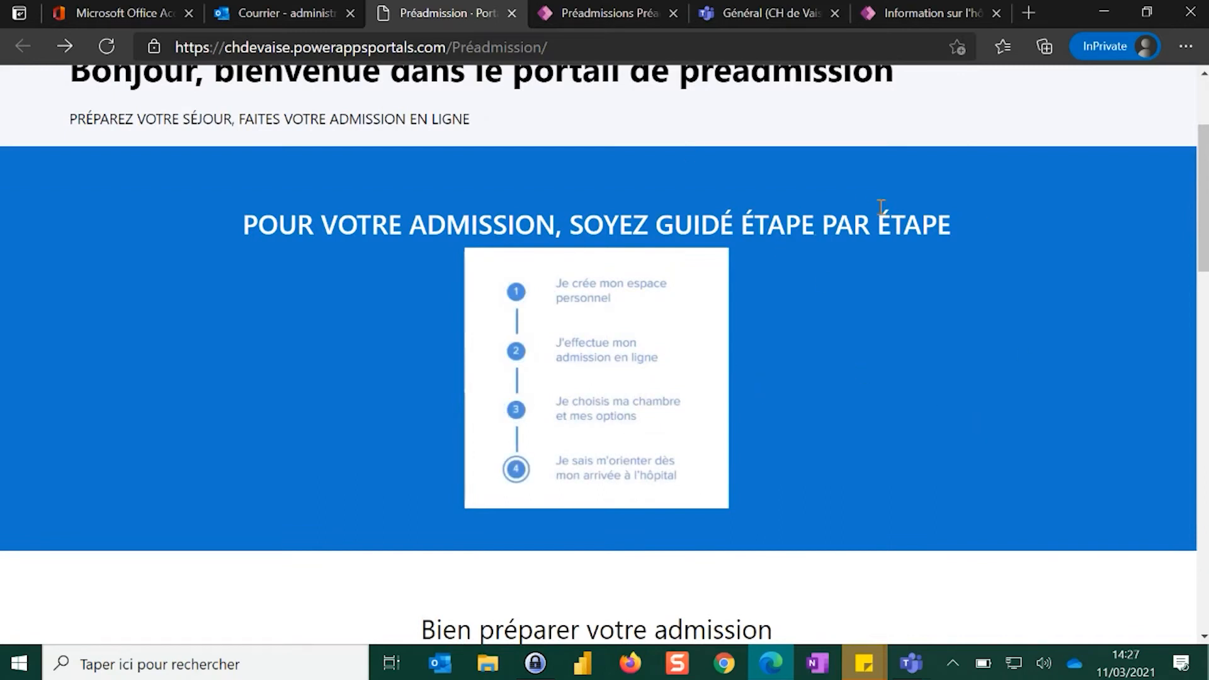
{"action": "scroll", "coordinate": [788, 305], "scroll_direction": "down", "scroll_amount": 2}
{"action": "scroll", "coordinate": [788, 305], "scroll_direction": "down", "scroll_amount": 6}
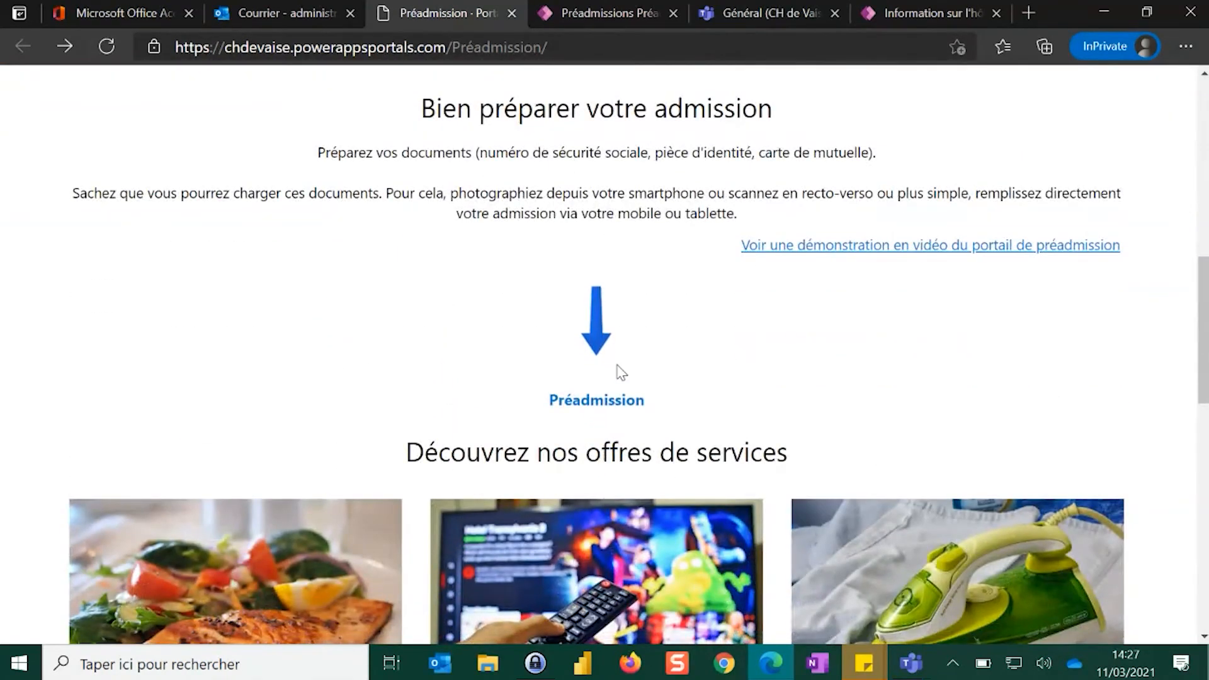
{"action": "left_click", "coordinate": [585, 406]}
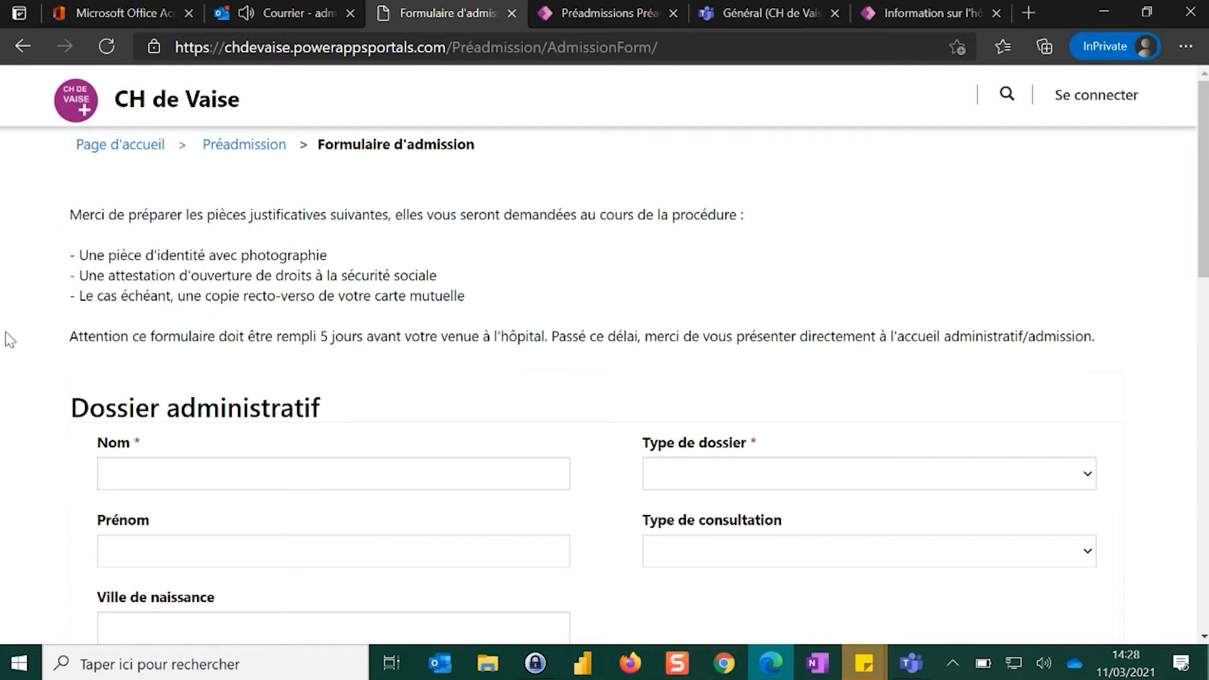
Enter the patient's last name and first name in the Dossier administratif section
{"action": "scroll", "coordinate": [10, 339], "scroll_direction": "down", "scroll_amount": 1}
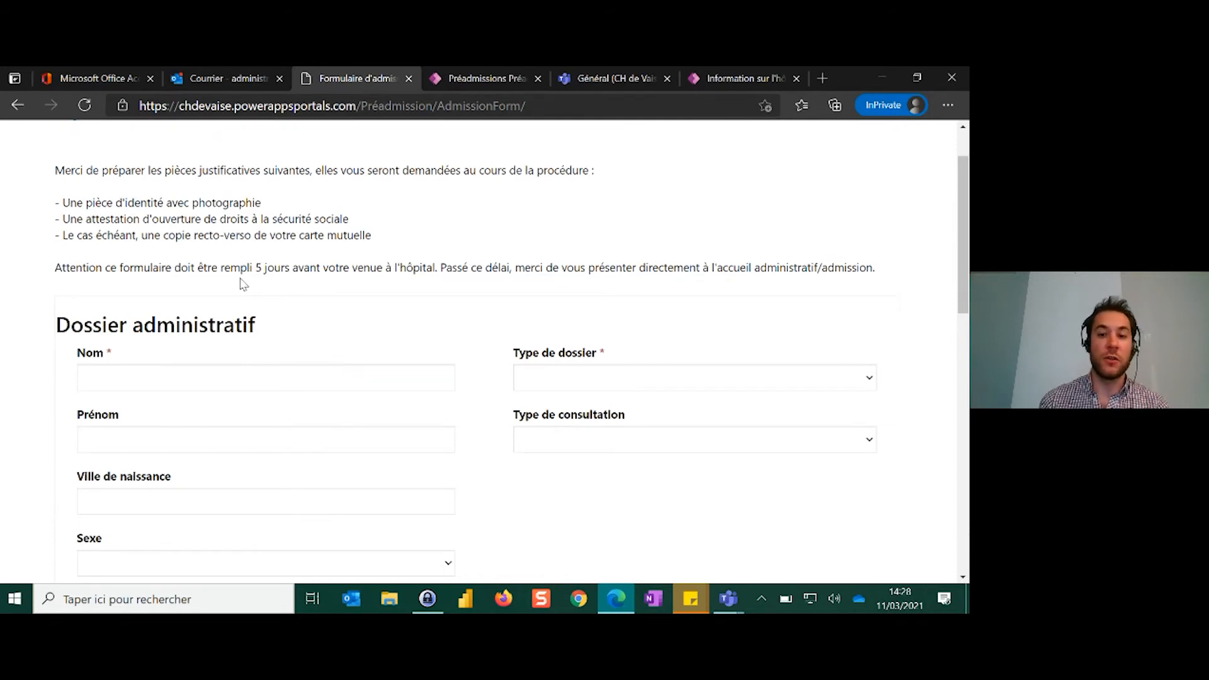
{"action": "left_click", "coordinate": [247, 371]}
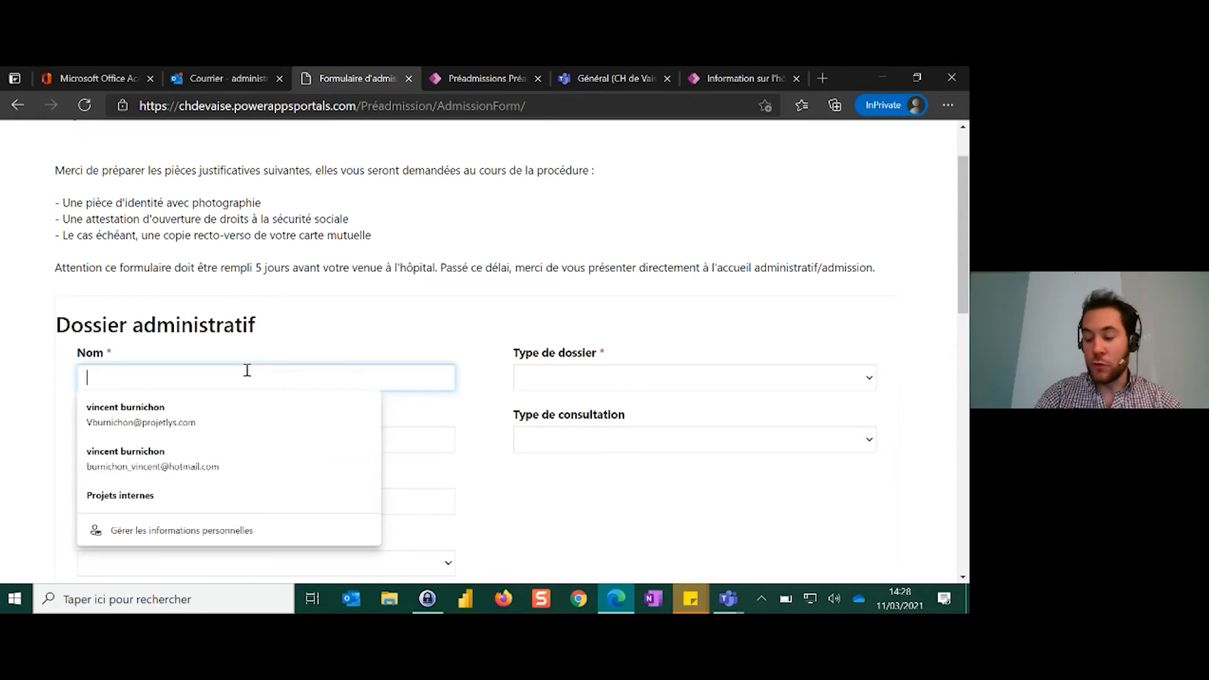
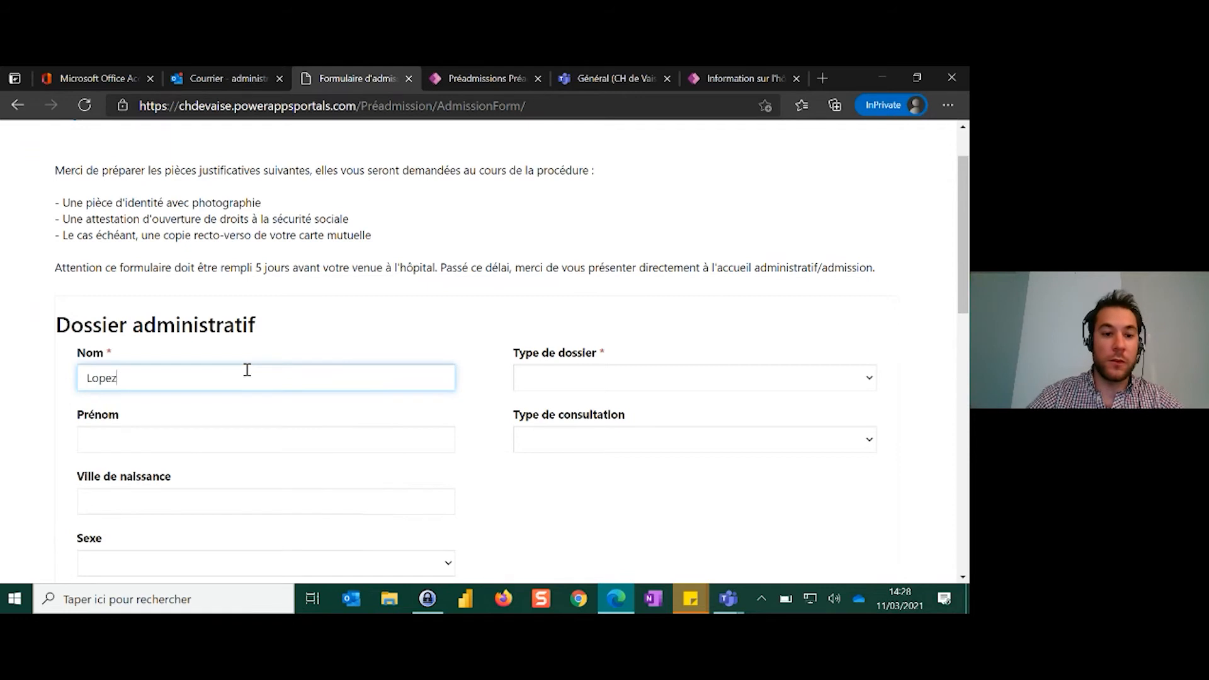
{"action": "left_click", "coordinate": [224, 439]}
Set the Type de dossier to Nouveau dossier and the Type de consultation to Hospitalisation
{"action": "left_click", "coordinate": [575, 370]}
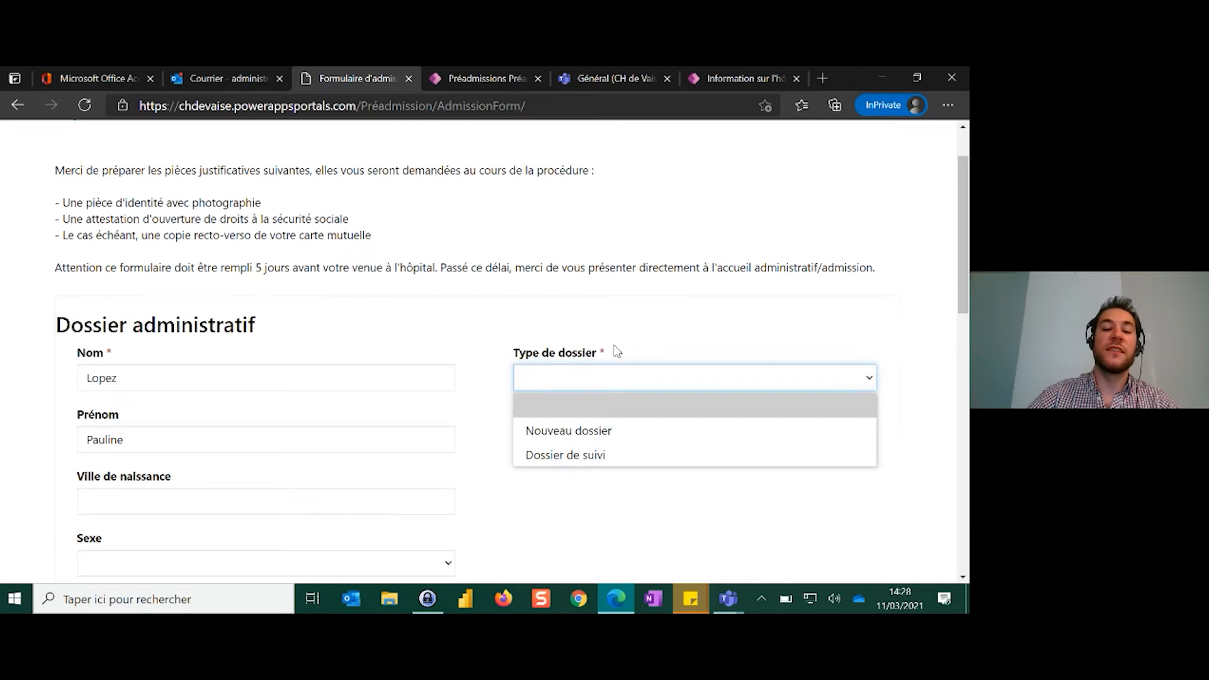
{"action": "left_click", "coordinate": [596, 432]}
{"action": "left_click", "coordinate": [565, 442]}
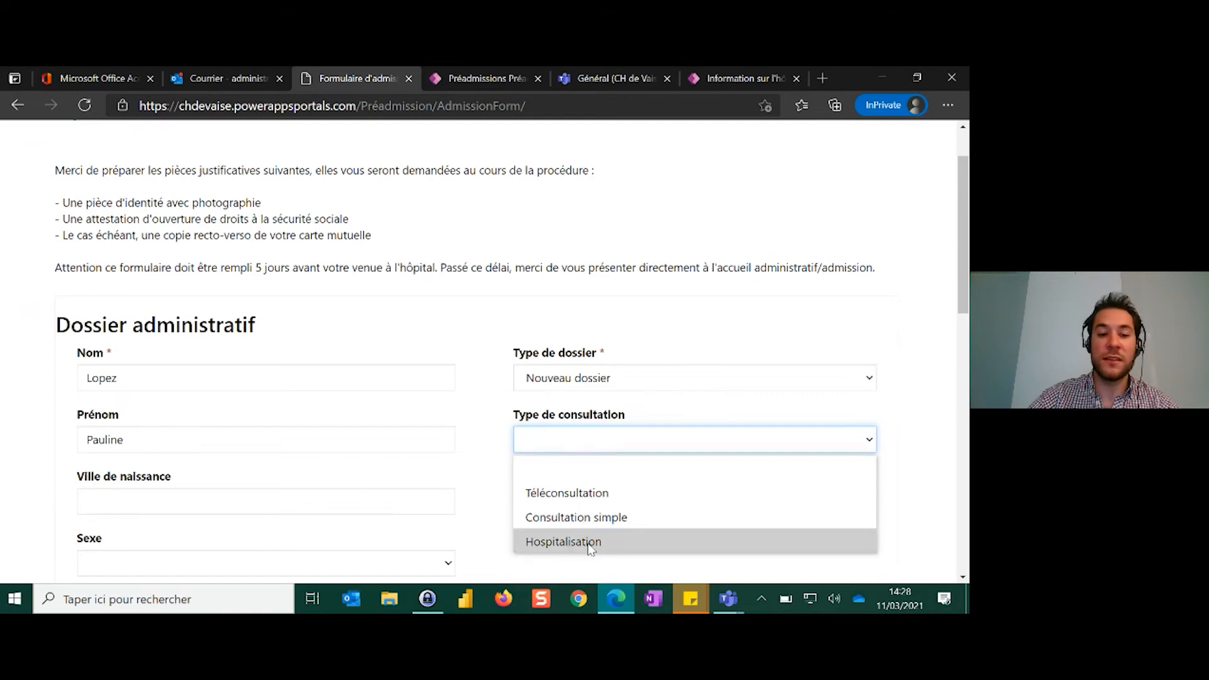
{"action": "left_click", "coordinate": [590, 549]}
Enter Lyon as the Ville de naissance and set the Sexe to Féminin
{"action": "scroll", "coordinate": [473, 531], "scroll_direction": "down", "scroll_amount": 2}
{"action": "left_click", "coordinate": [356, 366]}
{"action": "type", "text": "Lyon"}
{"action": "left_click", "coordinate": [350, 427]}
{"action": "left_click", "coordinate": [169, 481]}
Fill in the patient's e-mail address in the Dossier administratif section
{"action": "left_click", "coordinate": [210, 495]}
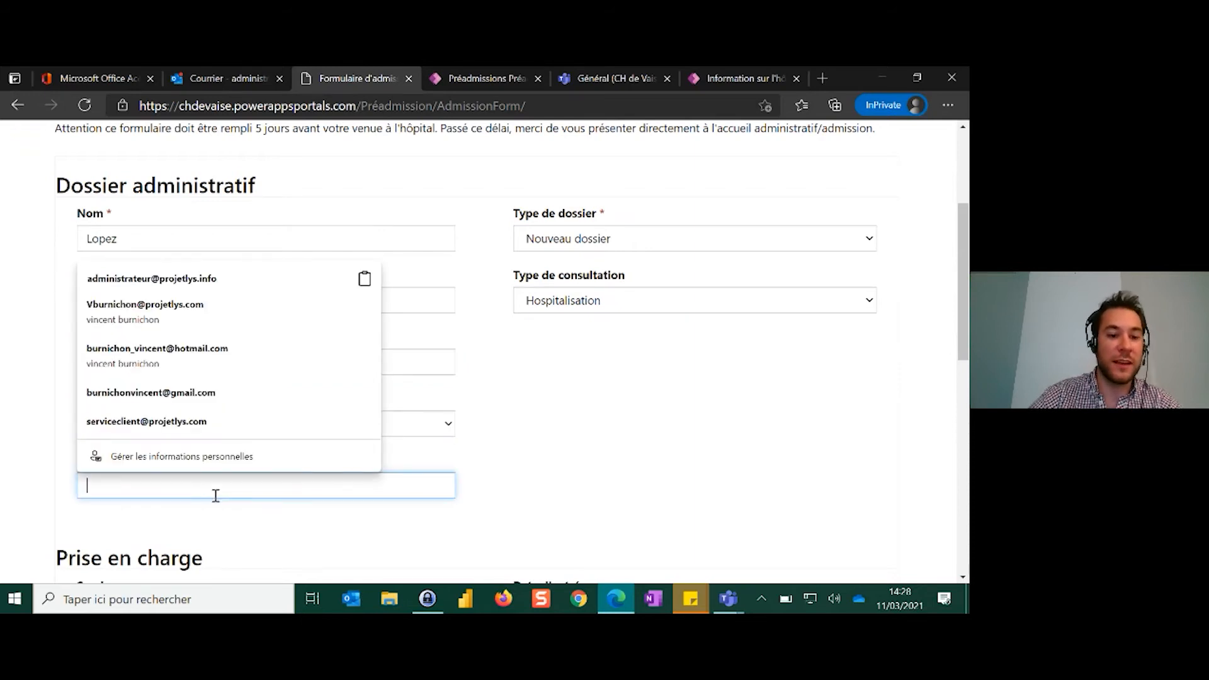
{"action": "left_click", "coordinate": [229, 506]}
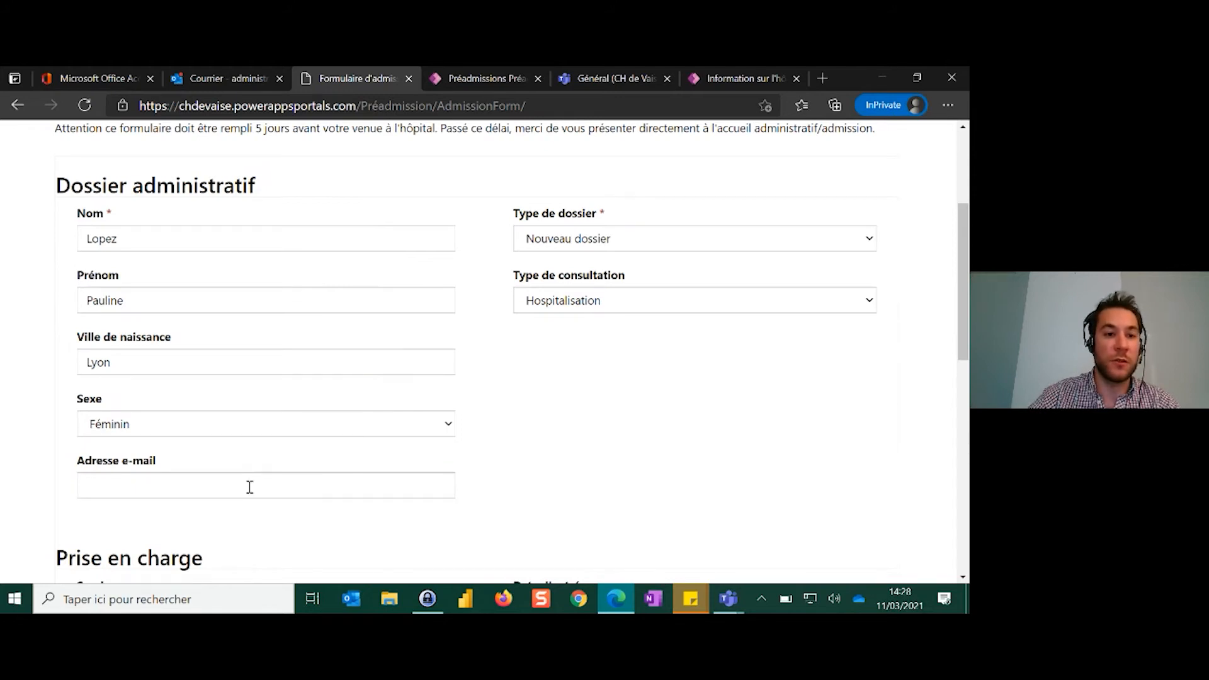
{"action": "left_click", "coordinate": [249, 487]}
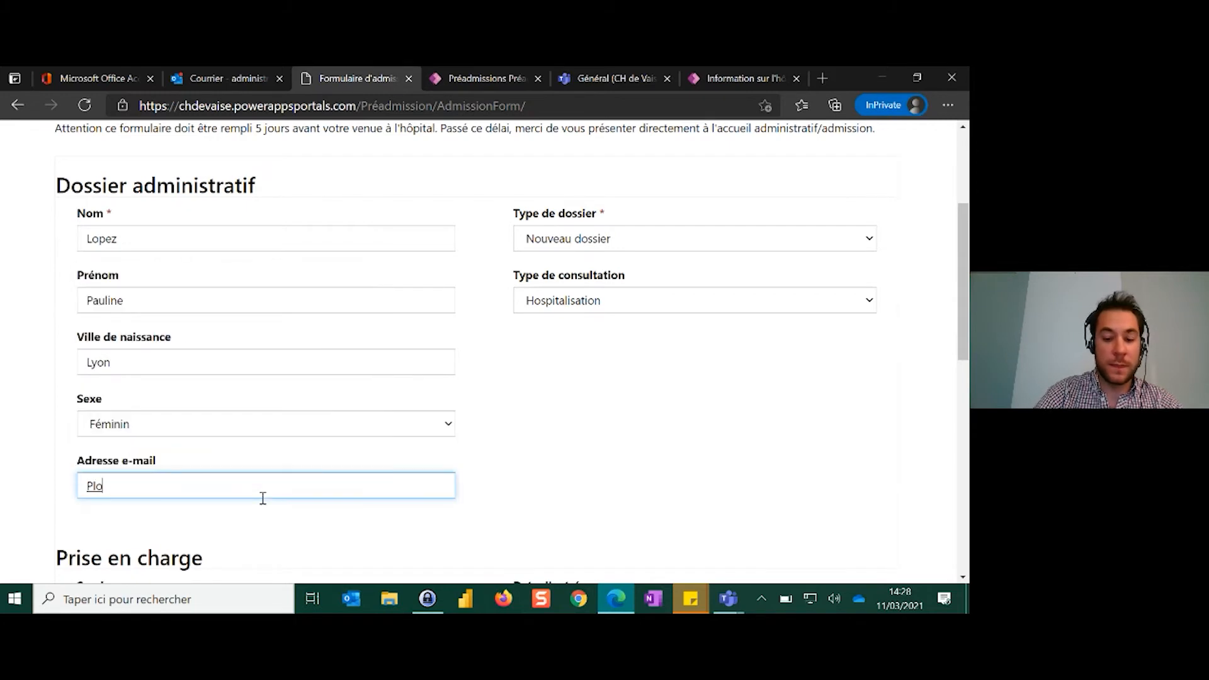
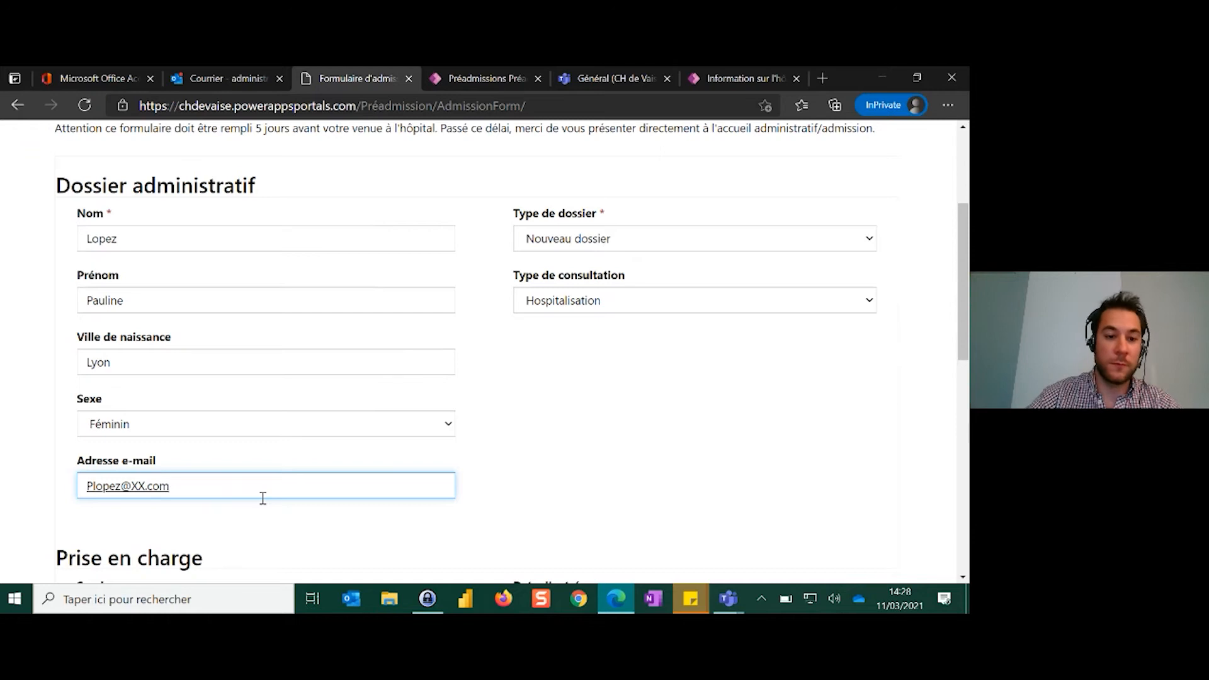
{"action": "left_click", "coordinate": [504, 396]}
In the Prise en charge section, enter chirurgie as the Service and set the Date d'entrée to 30/03/2021
{"action": "scroll", "coordinate": [497, 391], "scroll_direction": "down", "scroll_amount": 3}
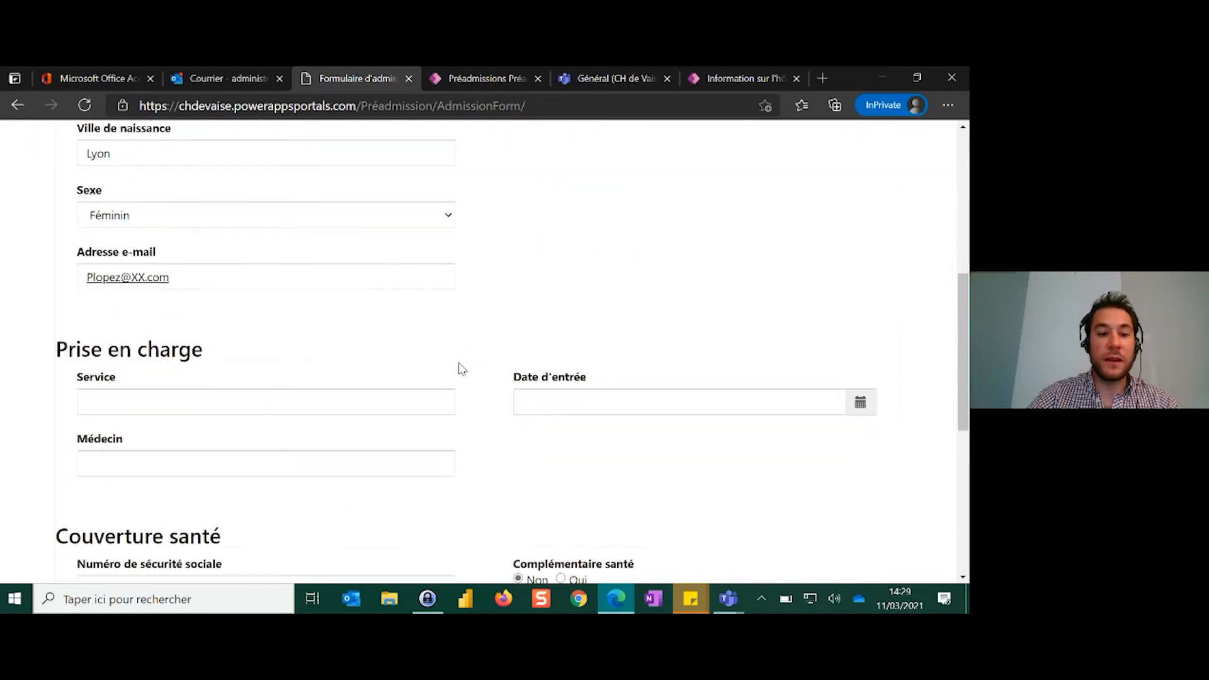
{"action": "left_click", "coordinate": [278, 396]}
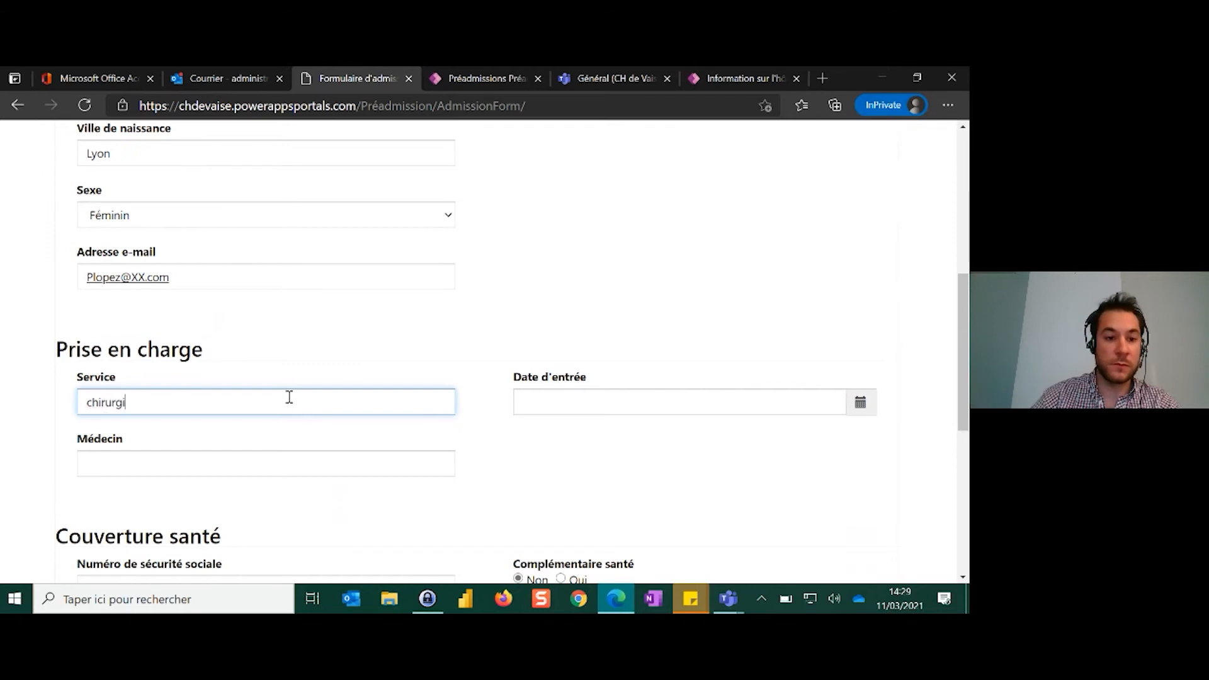
{"action": "type", "text": "chirurgie"}
{"action": "left_click", "coordinate": [861, 402]}
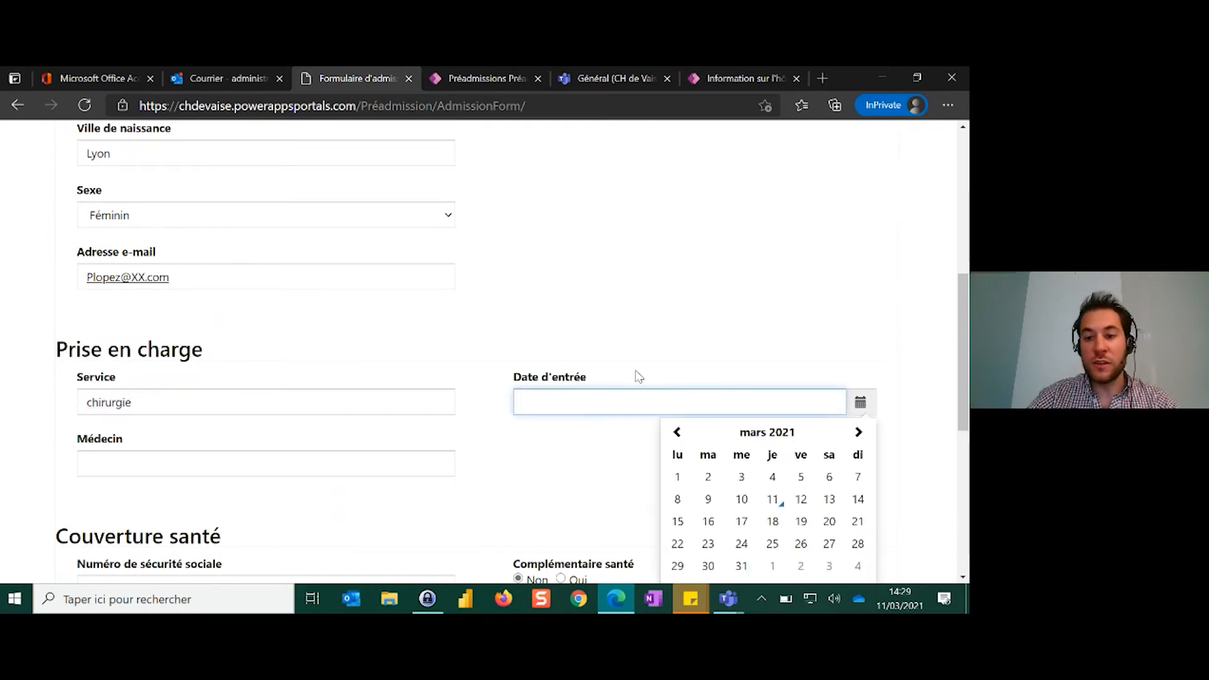
{"action": "scroll", "coordinate": [630, 388], "scroll_direction": "down", "scroll_amount": 1}
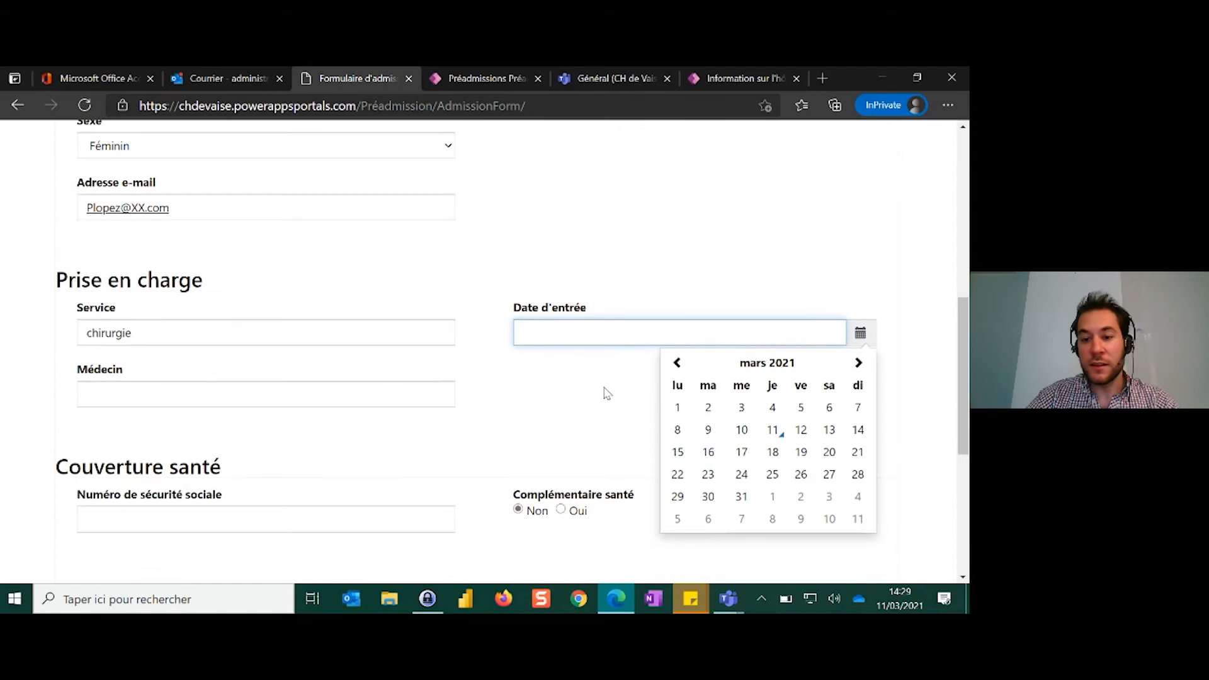
{"action": "left_click", "coordinate": [708, 497]}
Enter the doctor's name in the Médecin field and submit the preadmission form
{"action": "left_click", "coordinate": [346, 394]}
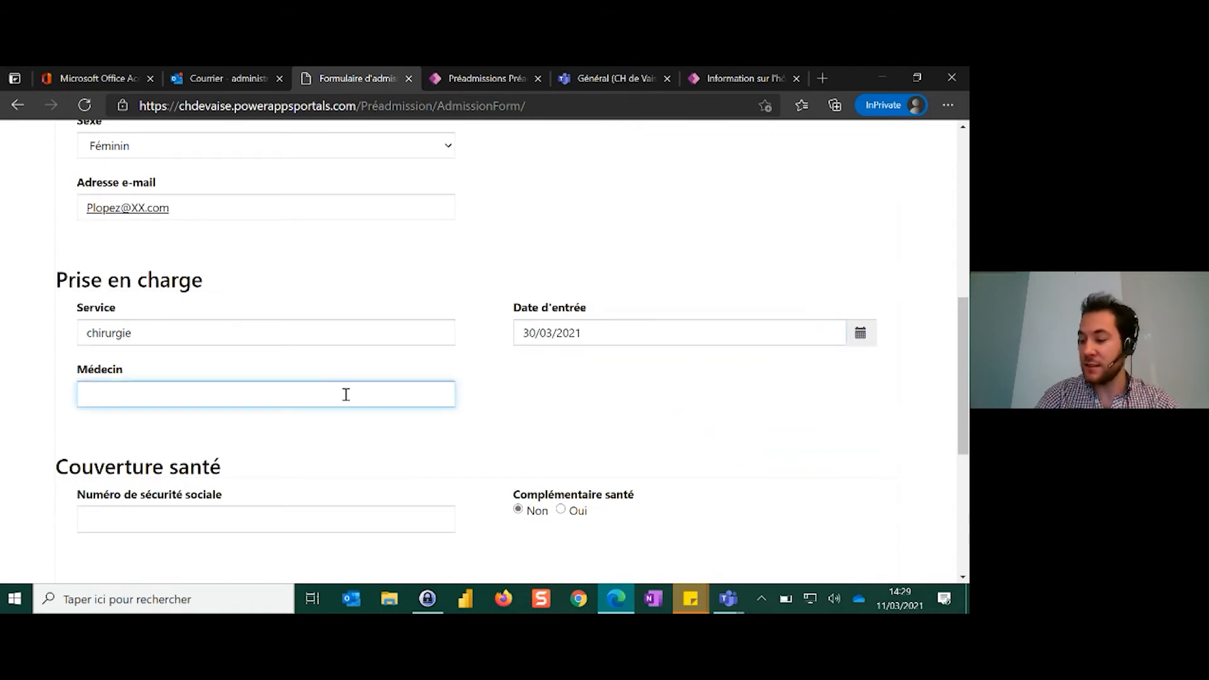
{"action": "type", "text": "DR VISI"}
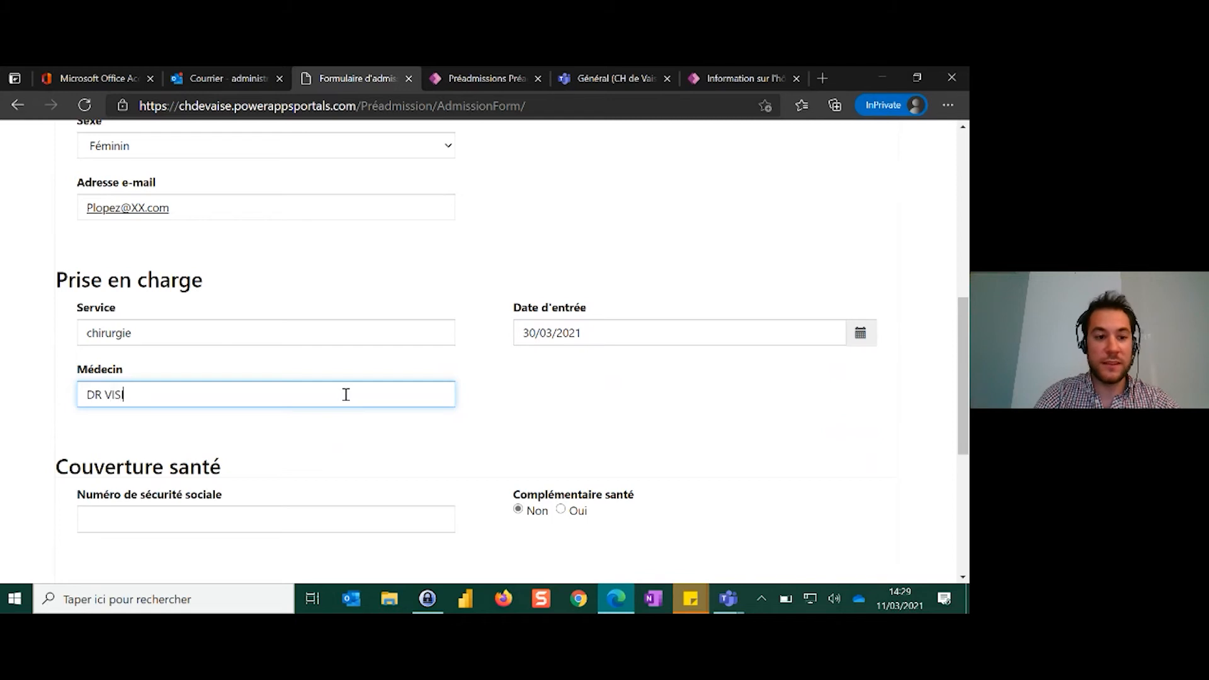
{"action": "left_click", "coordinate": [376, 449]}
{"action": "scroll", "coordinate": [297, 453], "scroll_direction": "down", "scroll_amount": 2}
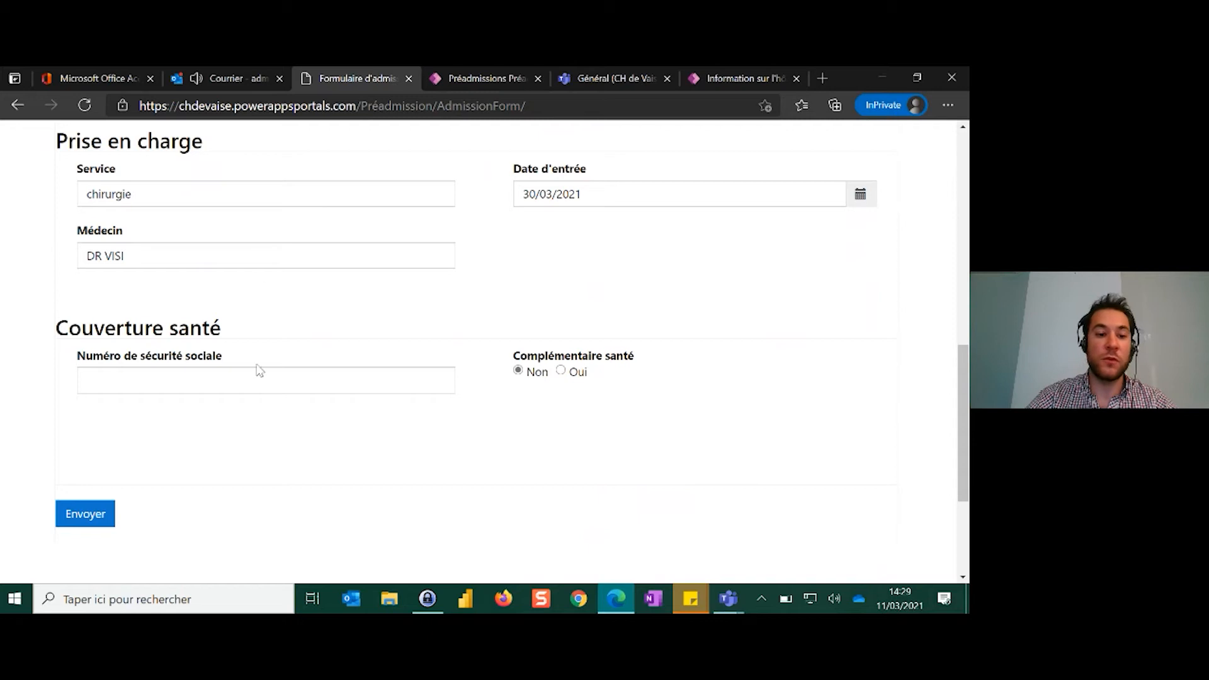
{"action": "left_click", "coordinate": [75, 525]}
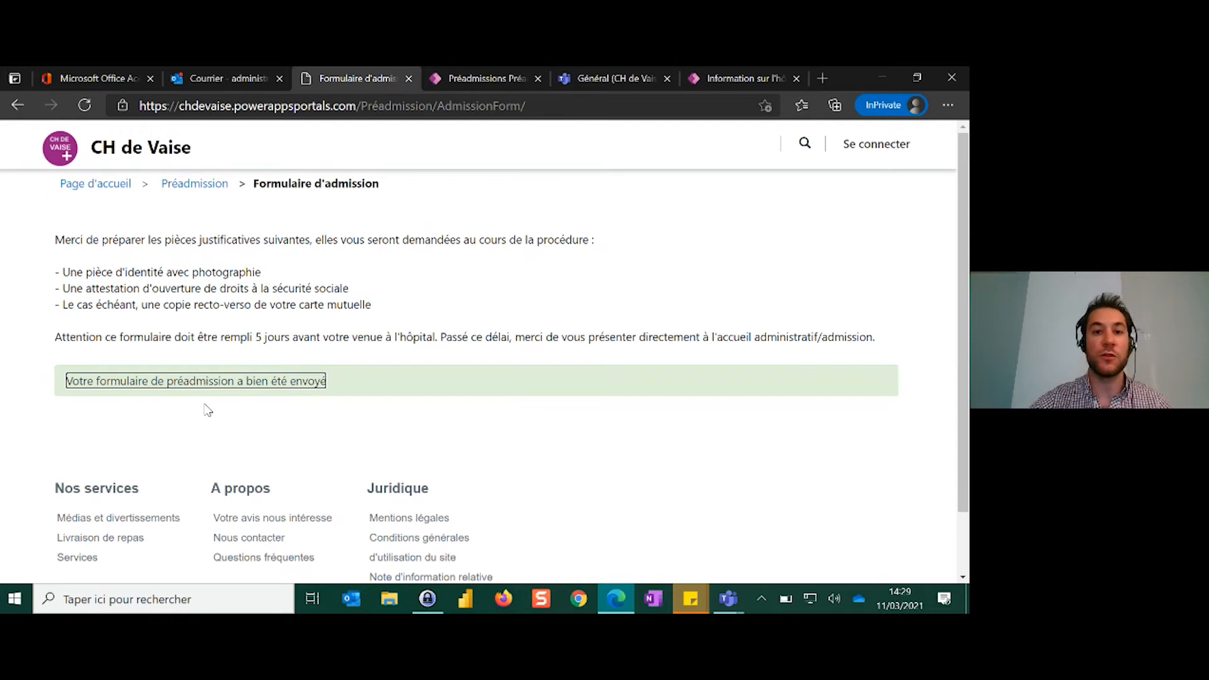
Switch to the Gestion de la pré-admission app, refresh the active preadmissions list and open the submitted chirurgie record dated 30/03/2021
{"action": "left_click", "coordinate": [481, 80]}
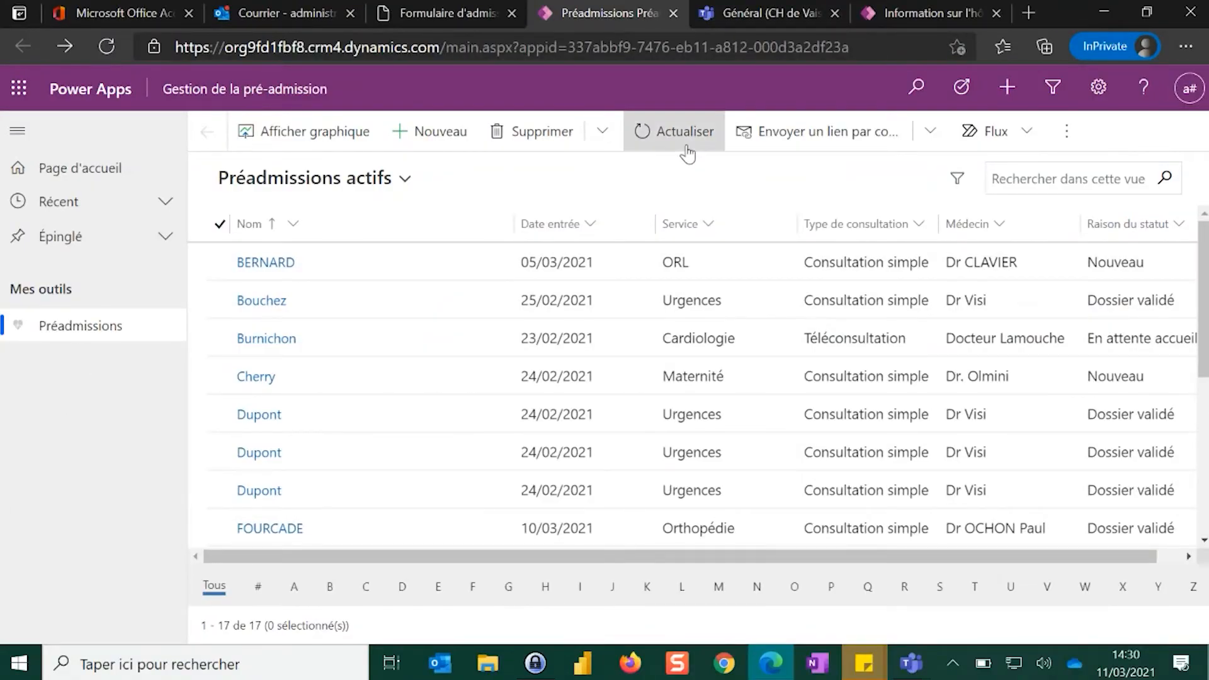
{"action": "left_click", "coordinate": [688, 153]}
{"action": "scroll", "coordinate": [401, 320], "scroll_direction": "down", "scroll_amount": 1}
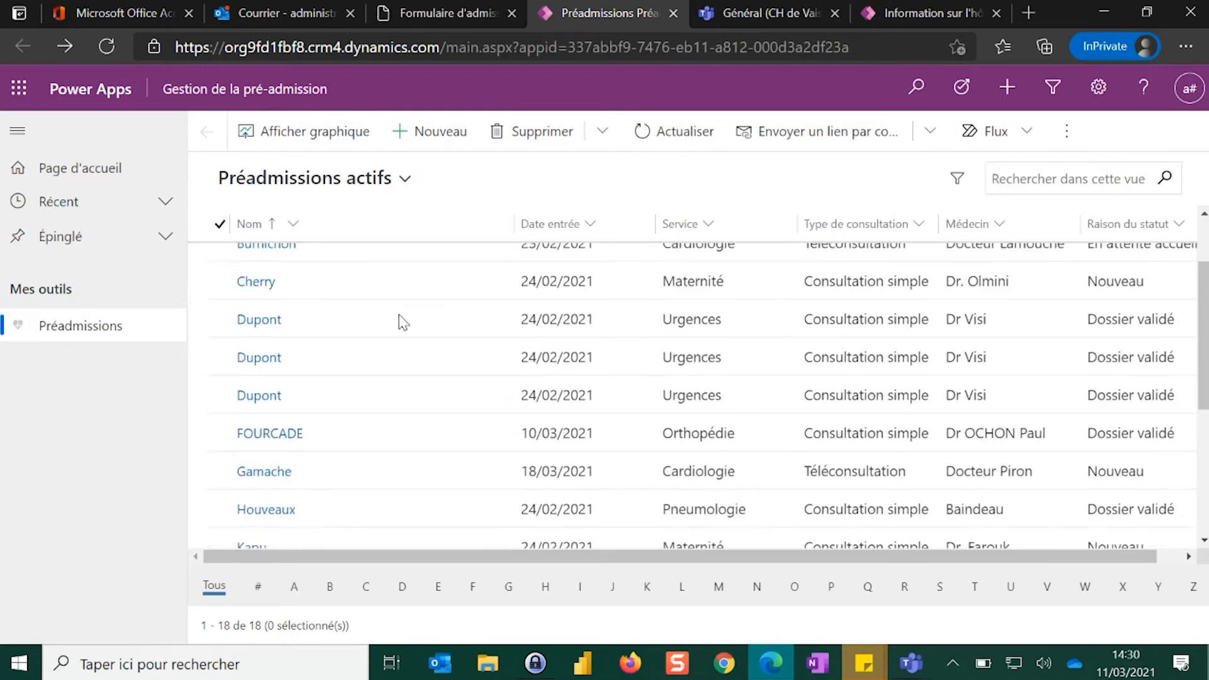
{"action": "scroll", "coordinate": [399, 315], "scroll_direction": "down", "scroll_amount": 5}
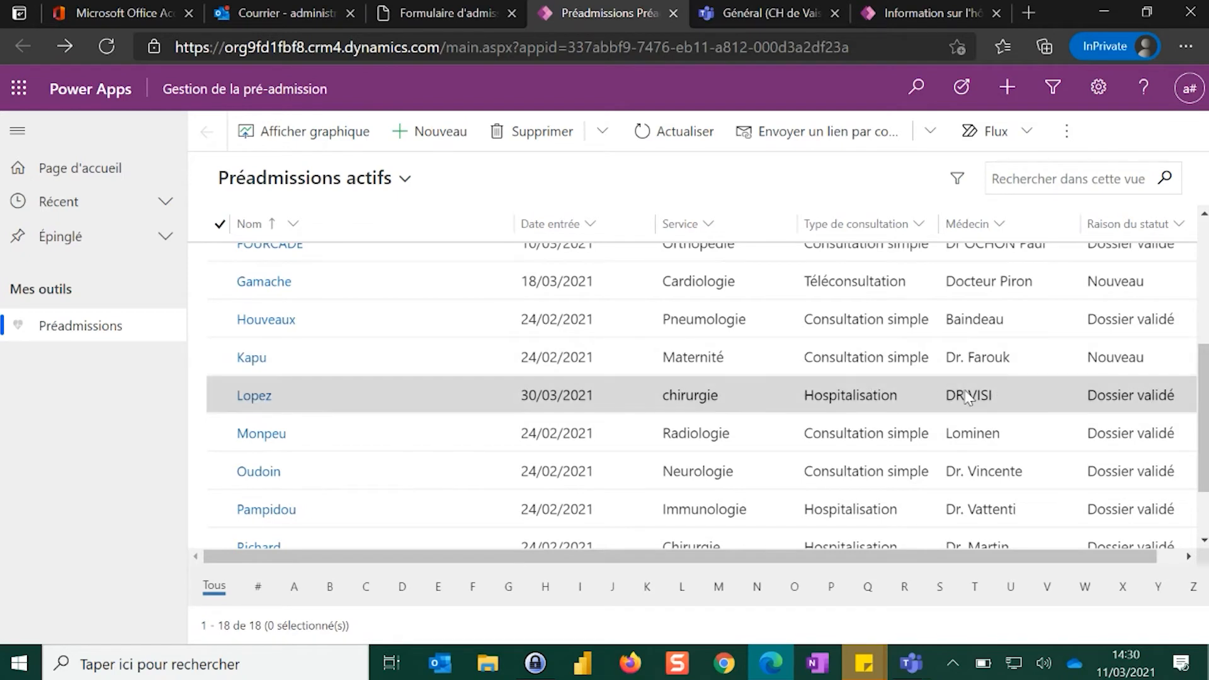
{"action": "scroll", "coordinate": [419, 394], "scroll_direction": "down", "scroll_amount": 3}
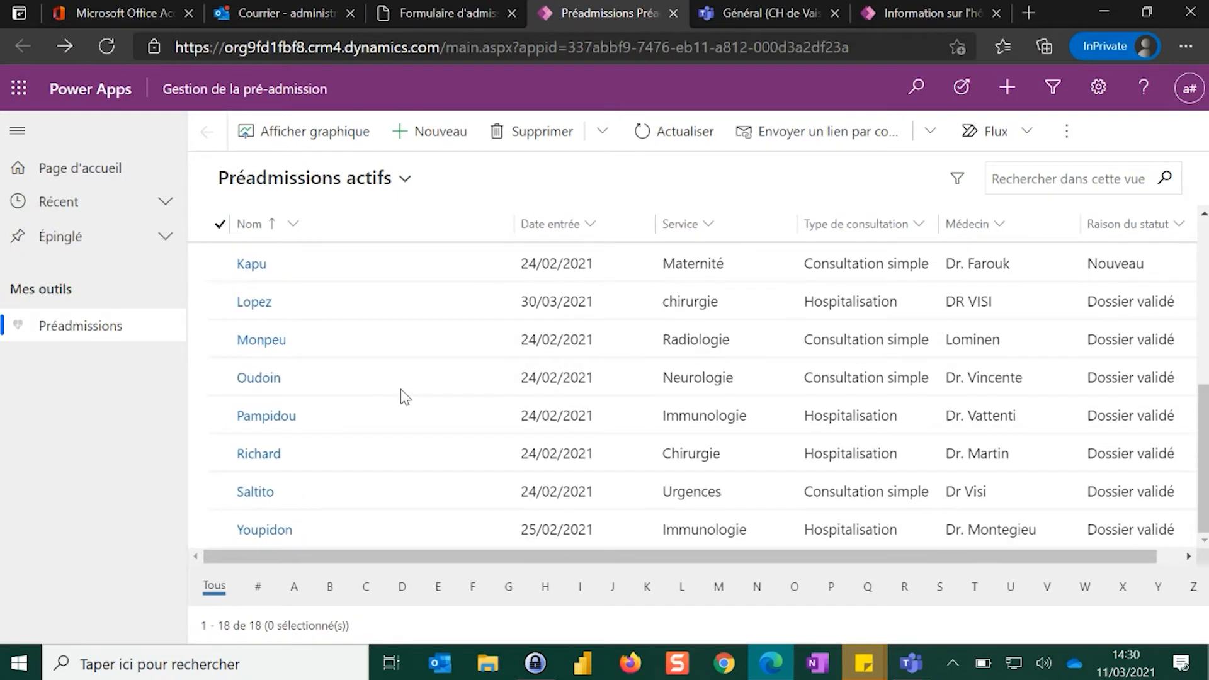
{"action": "scroll", "coordinate": [400, 389], "scroll_direction": "up", "scroll_amount": 3}
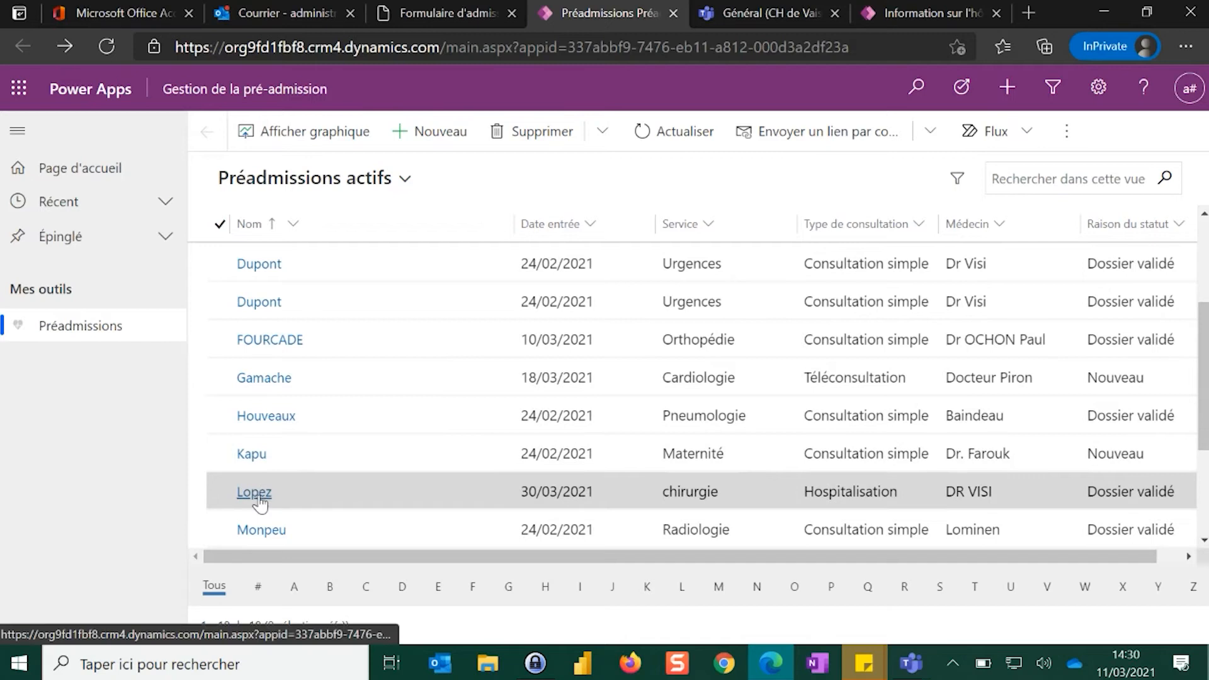
{"action": "left_click", "coordinate": [255, 493]}
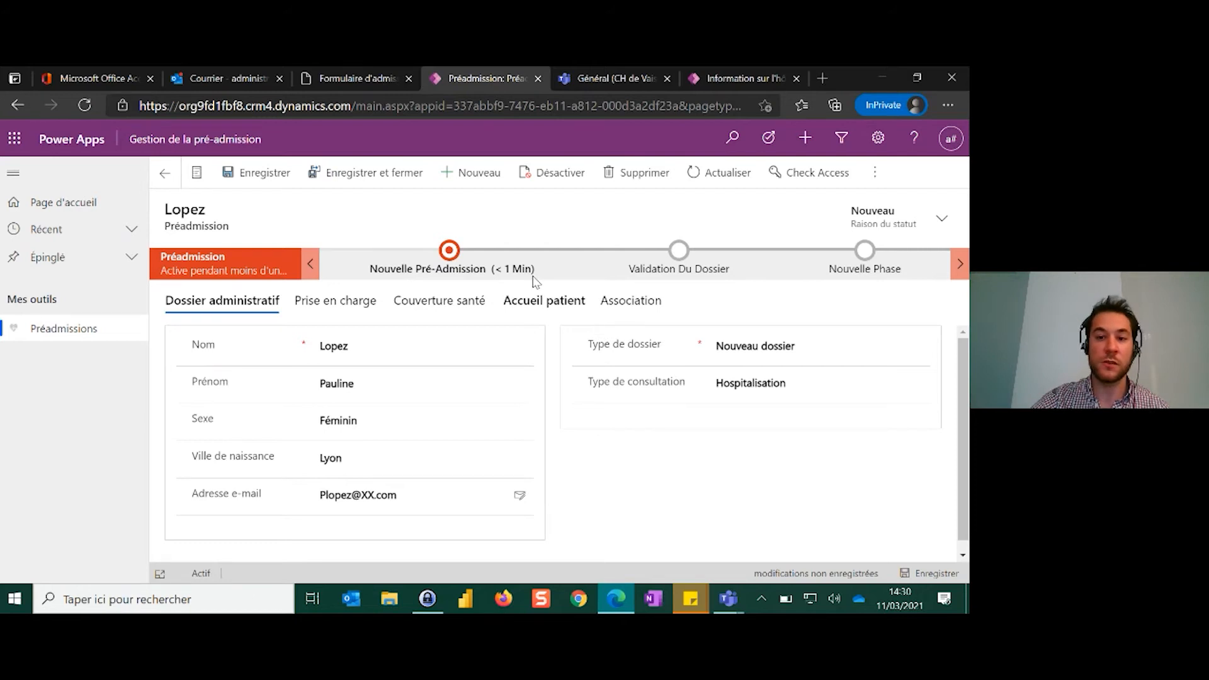
Advance the record's business process from Nouvelle Pré-Admission to the Validation Du Dossier phase
{"action": "left_click", "coordinate": [449, 252]}
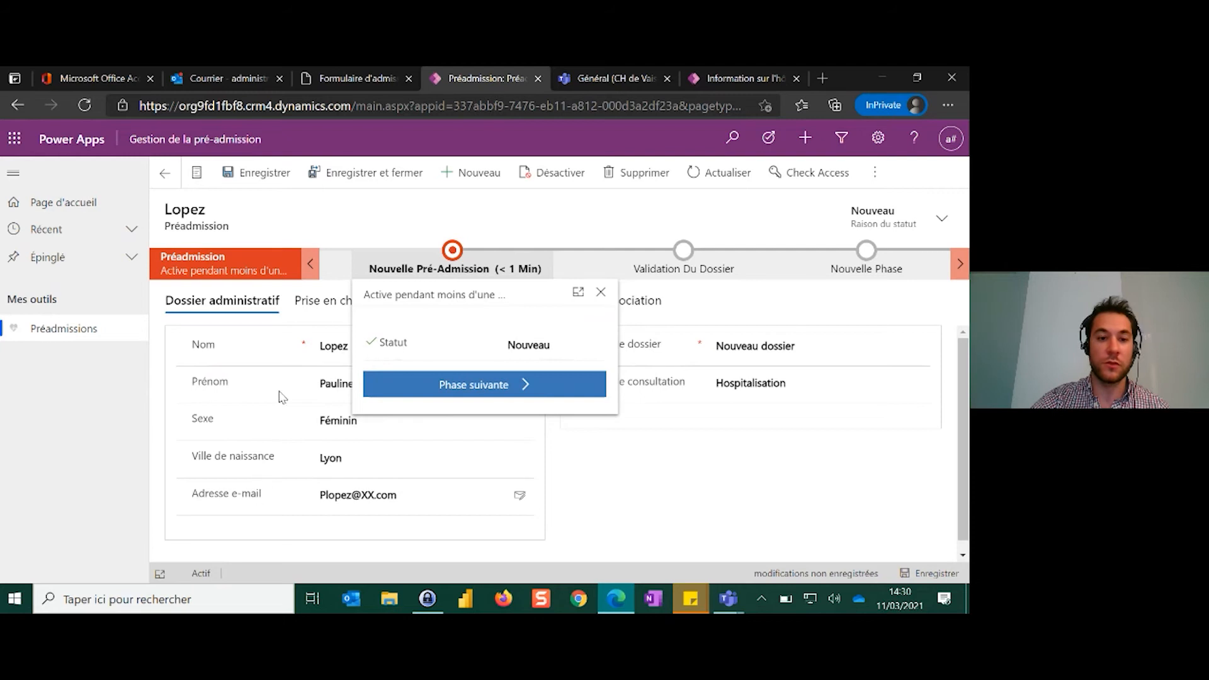
{"action": "left_click", "coordinate": [461, 390]}
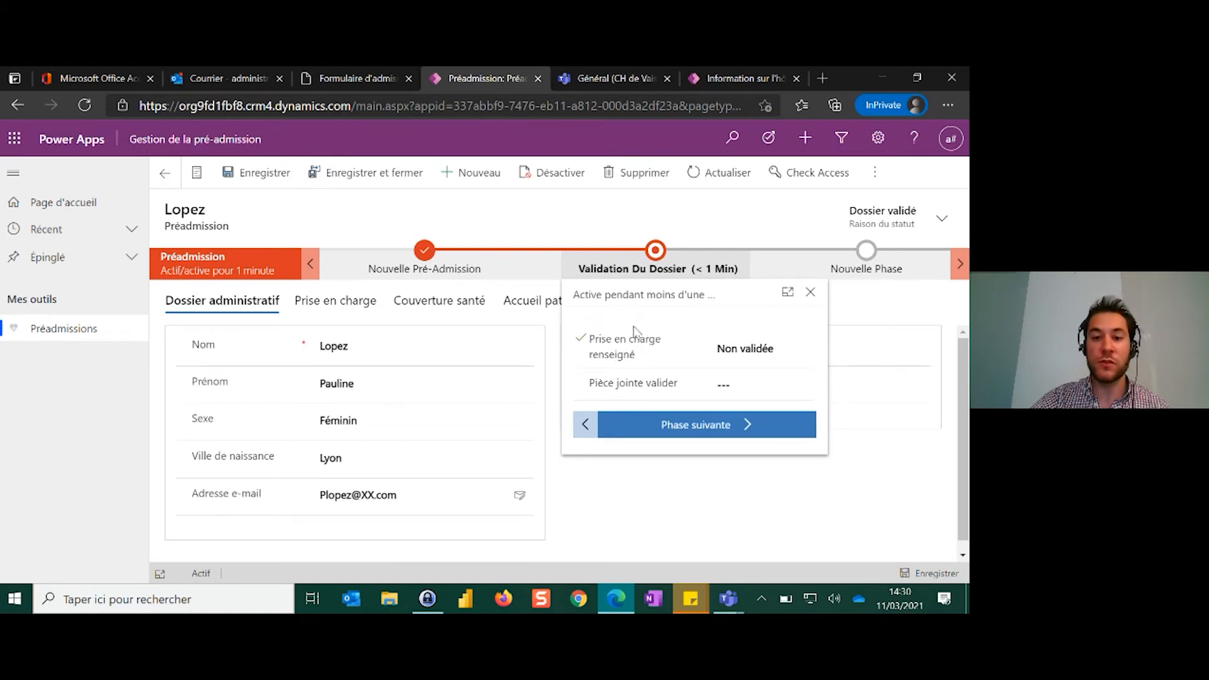
{"action": "left_click", "coordinate": [644, 502]}
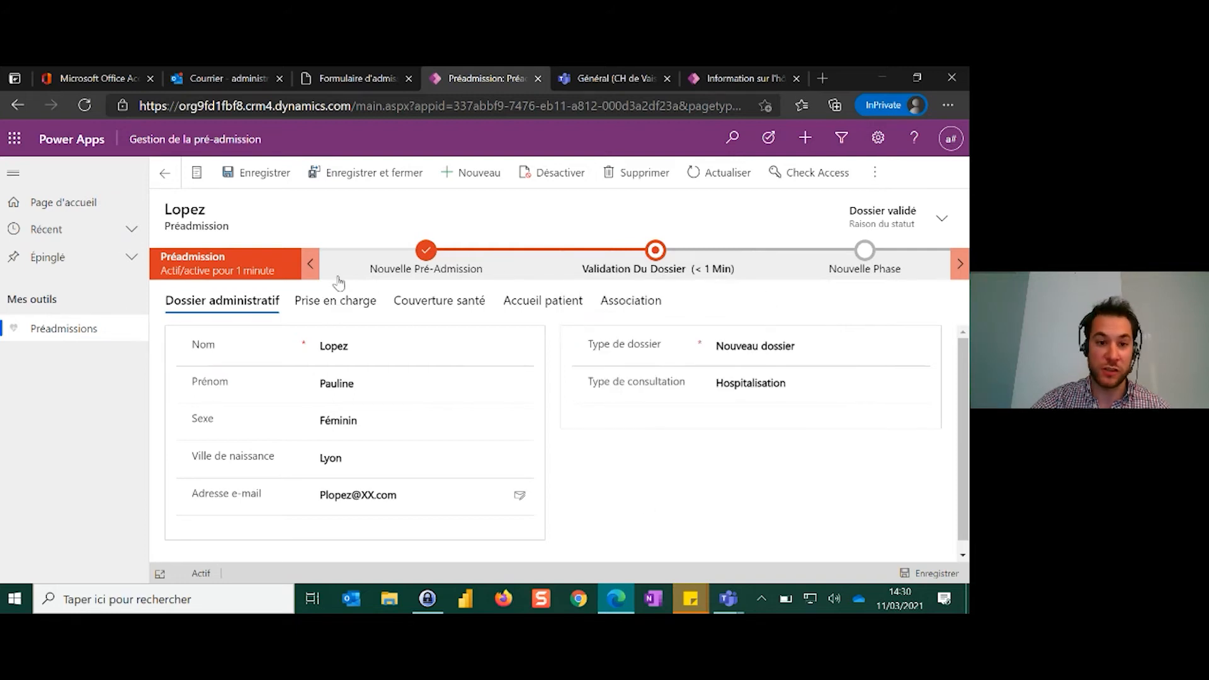
Check the record's Prise en charge and Couverture santé details, and set Prise en charge renseigné to Non in the Validation Du Dossier phase
{"action": "left_click", "coordinate": [338, 304]}
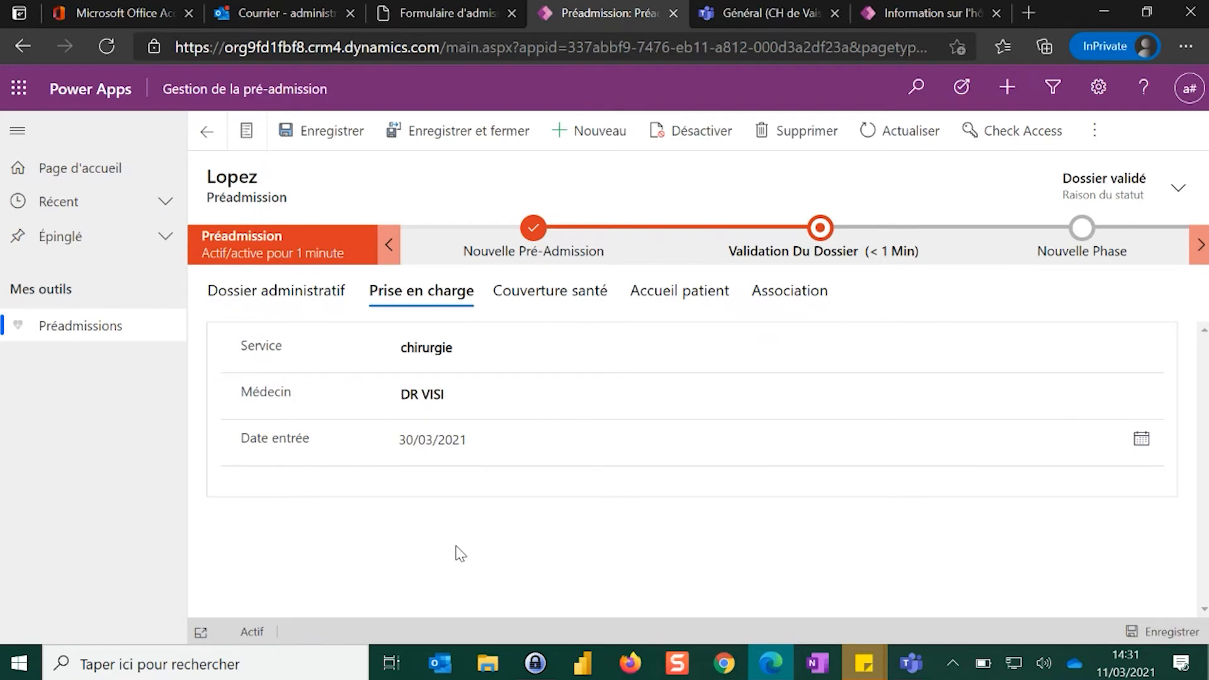
{"action": "left_click", "coordinate": [539, 390]}
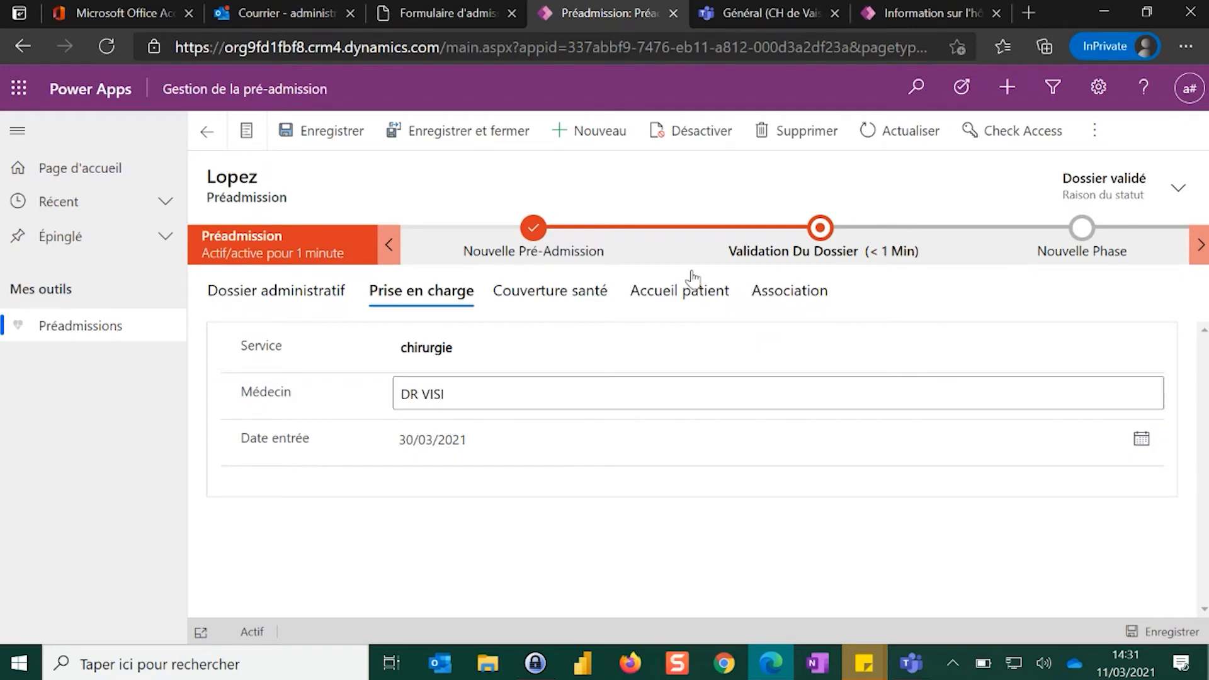
{"action": "left_click", "coordinate": [553, 298]}
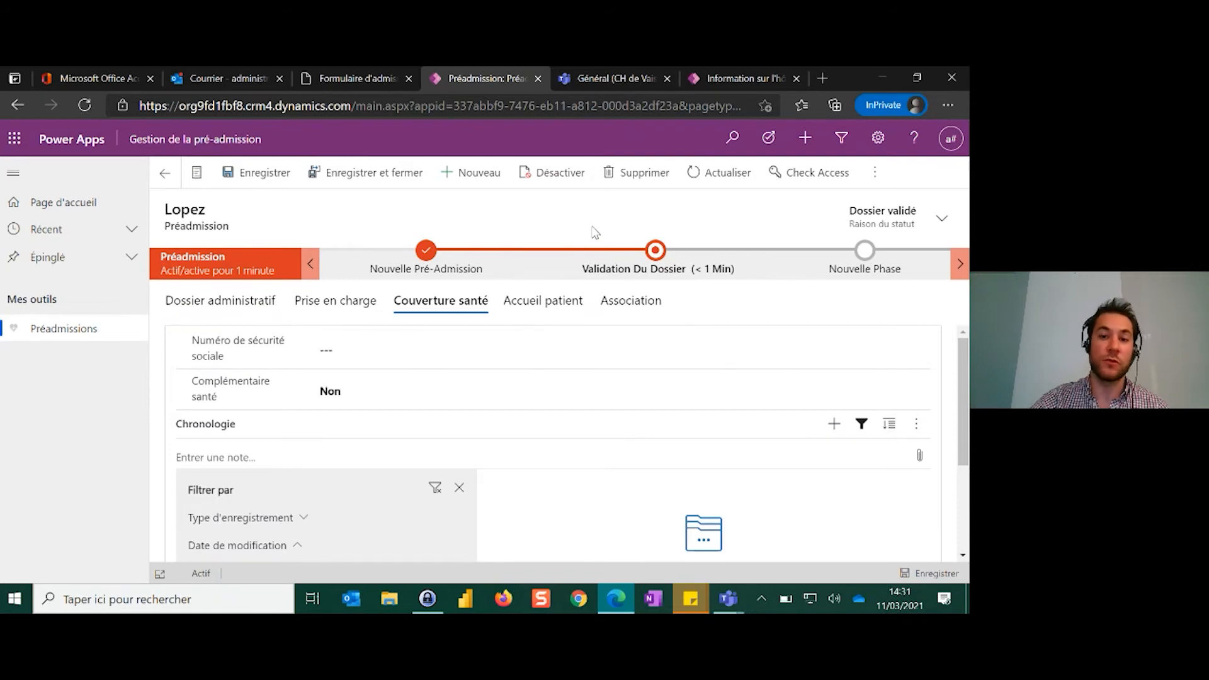
{"action": "left_click", "coordinate": [656, 251]}
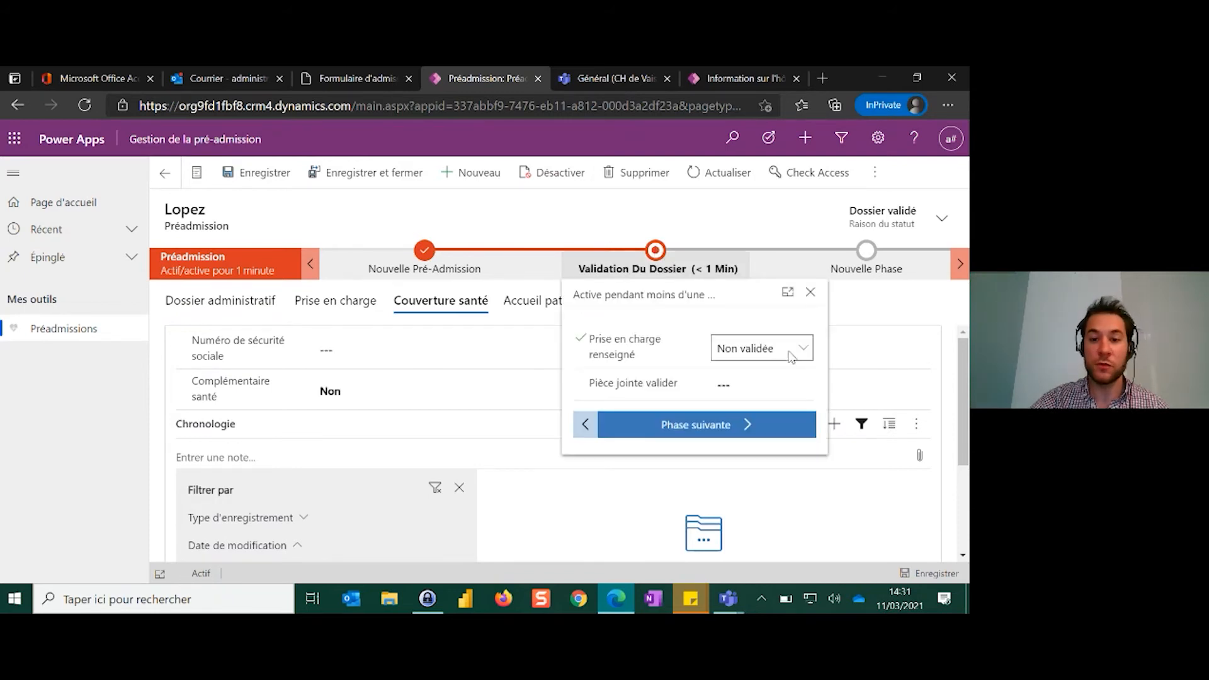
{"action": "left_click", "coordinate": [767, 353]}
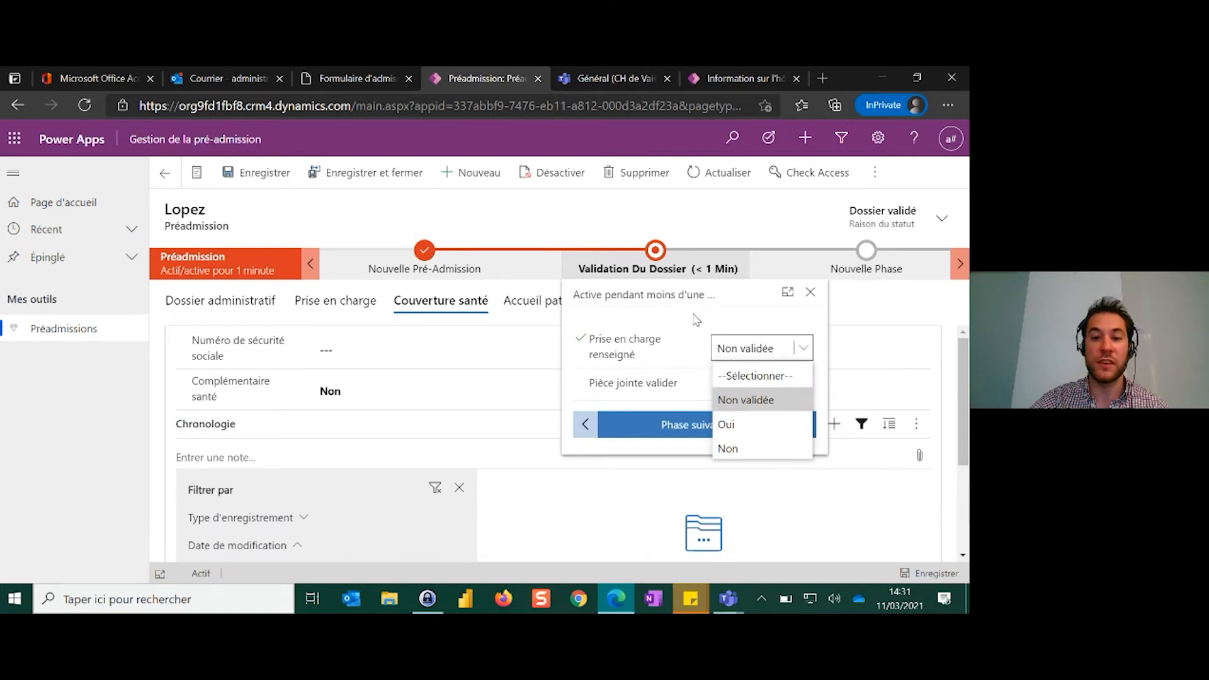
{"action": "left_click", "coordinate": [733, 450]}
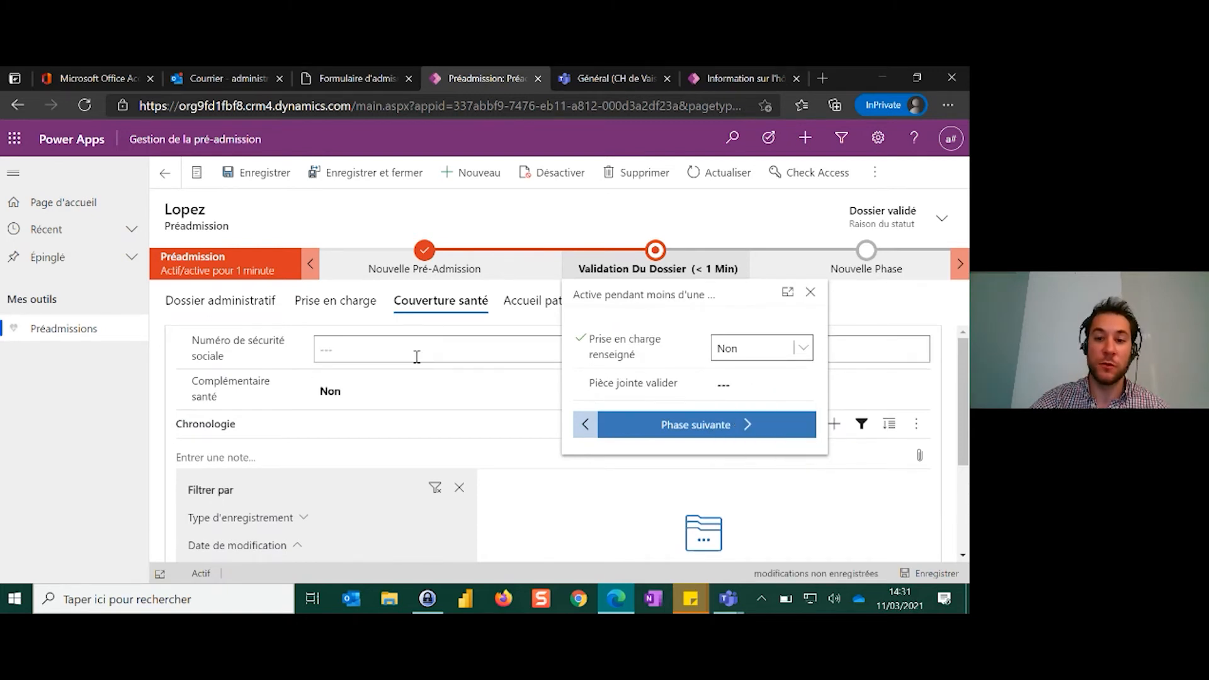
Set Pièce jointe valider to Non in the Validation Du Dossier phase and advance the record to Nouvelle Phase
{"action": "left_click", "coordinate": [728, 392]}
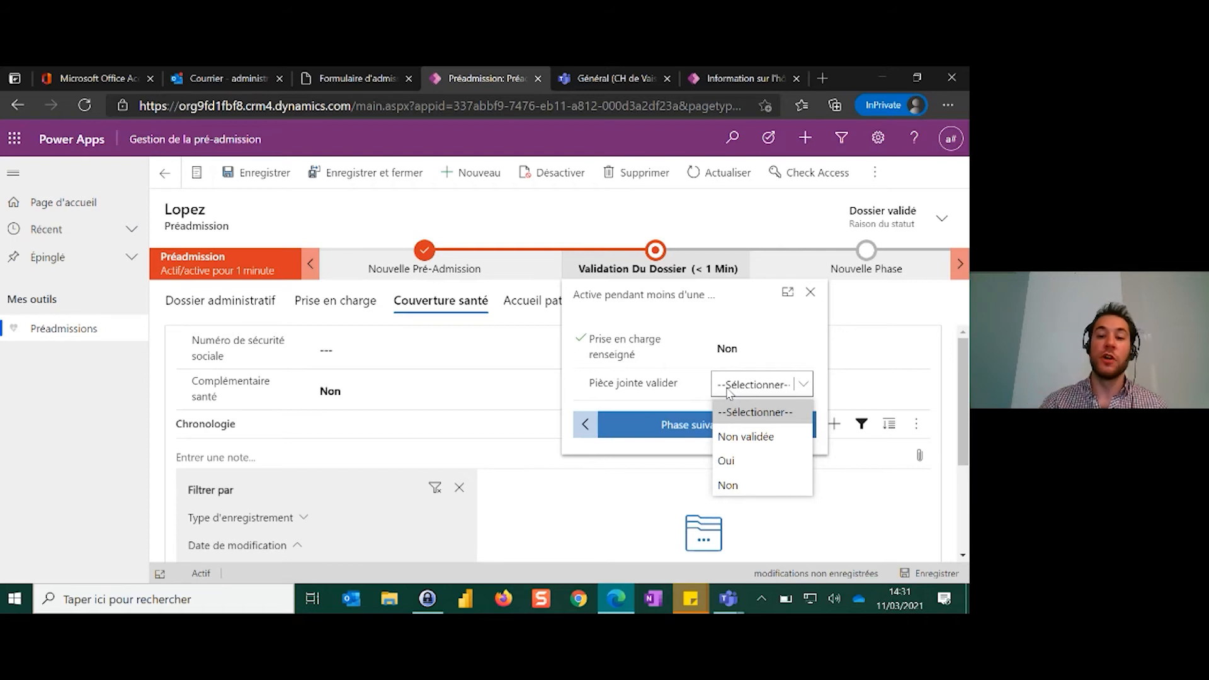
{"action": "left_click", "coordinate": [748, 495]}
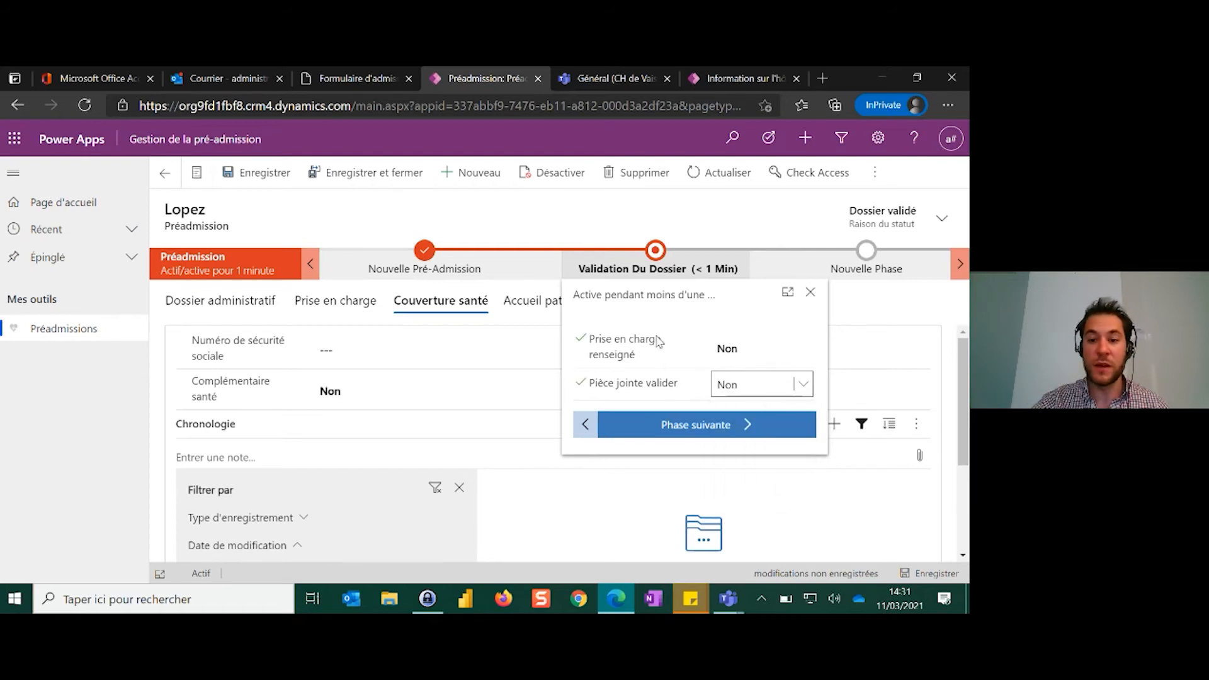
{"action": "left_click", "coordinate": [663, 428]}
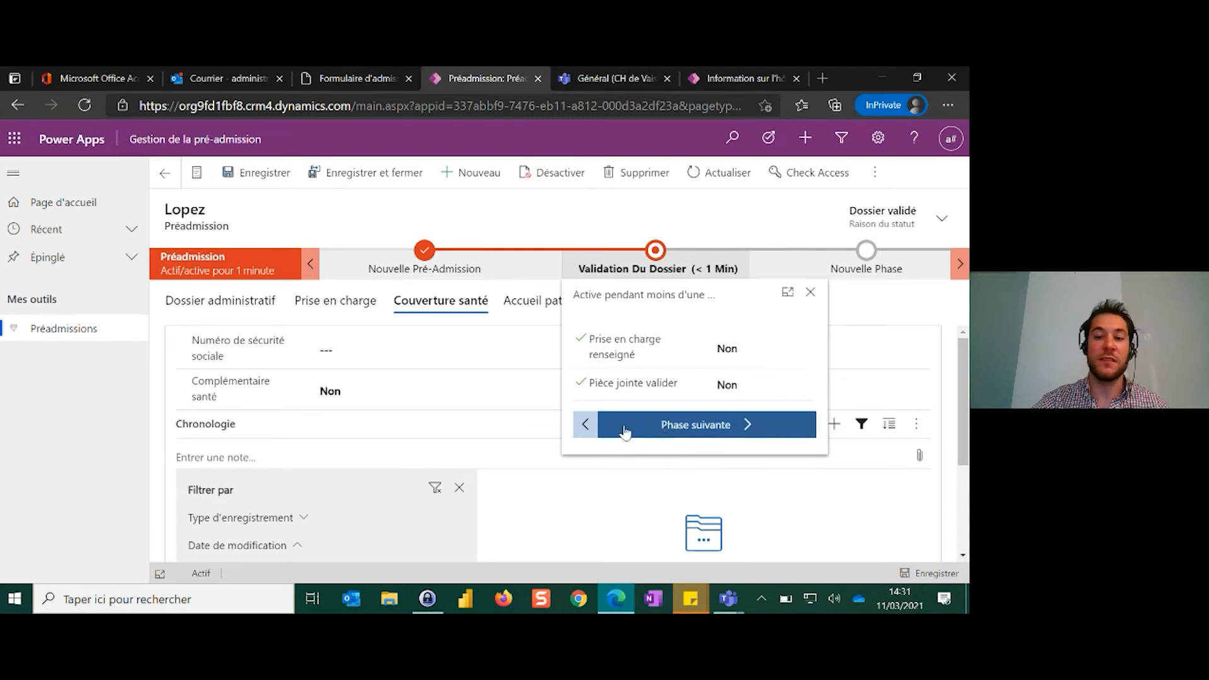
{"action": "left_click", "coordinate": [860, 293]}
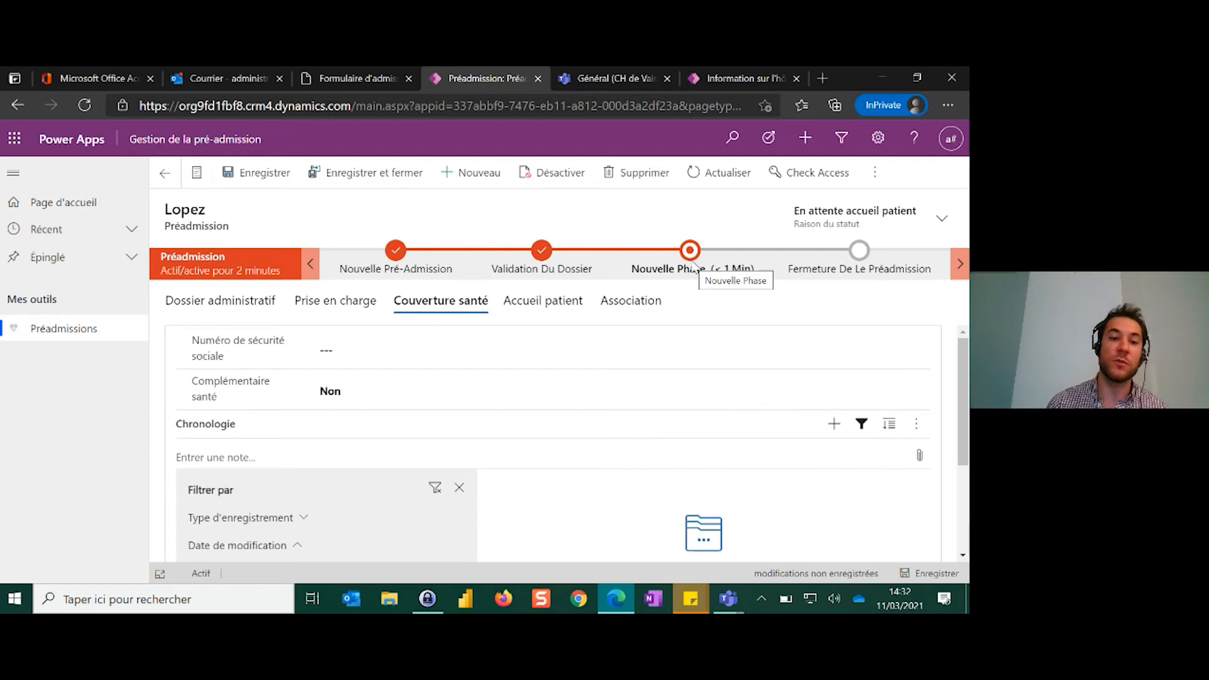
Enter the patient's social security number in the Couverture santé section, and view the file chooser for timeline attachments without attaching anything
{"action": "left_click", "coordinate": [422, 348]}
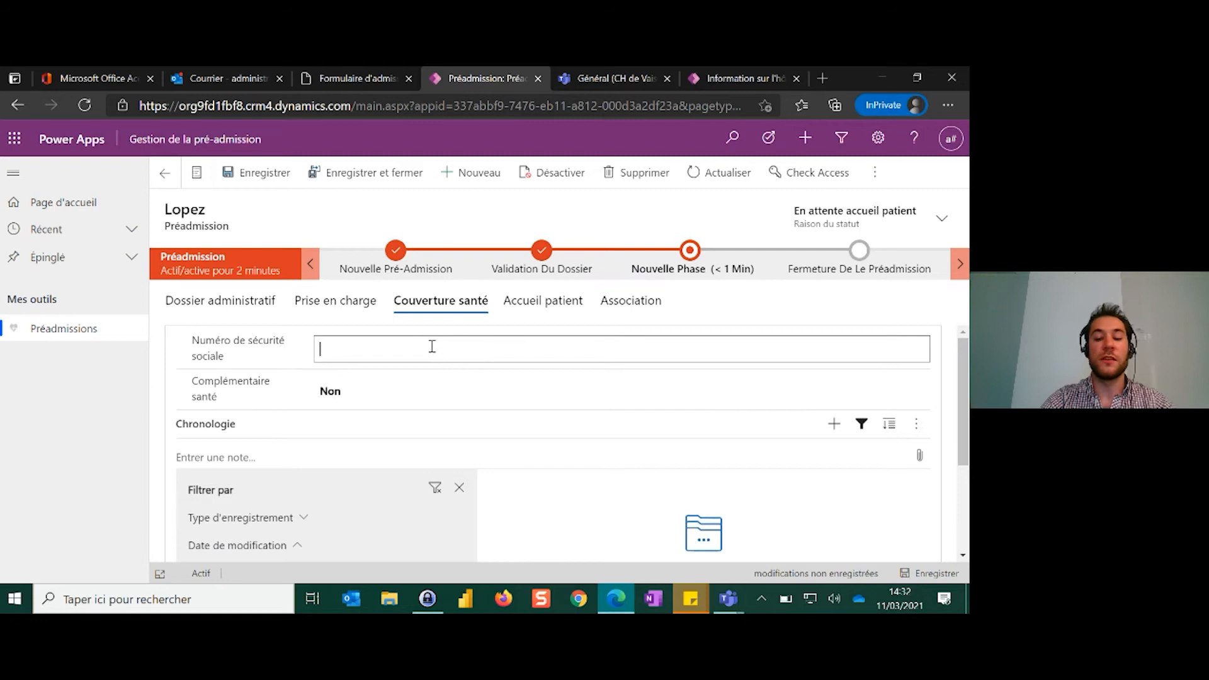
{"action": "type", "text": "000000000"}
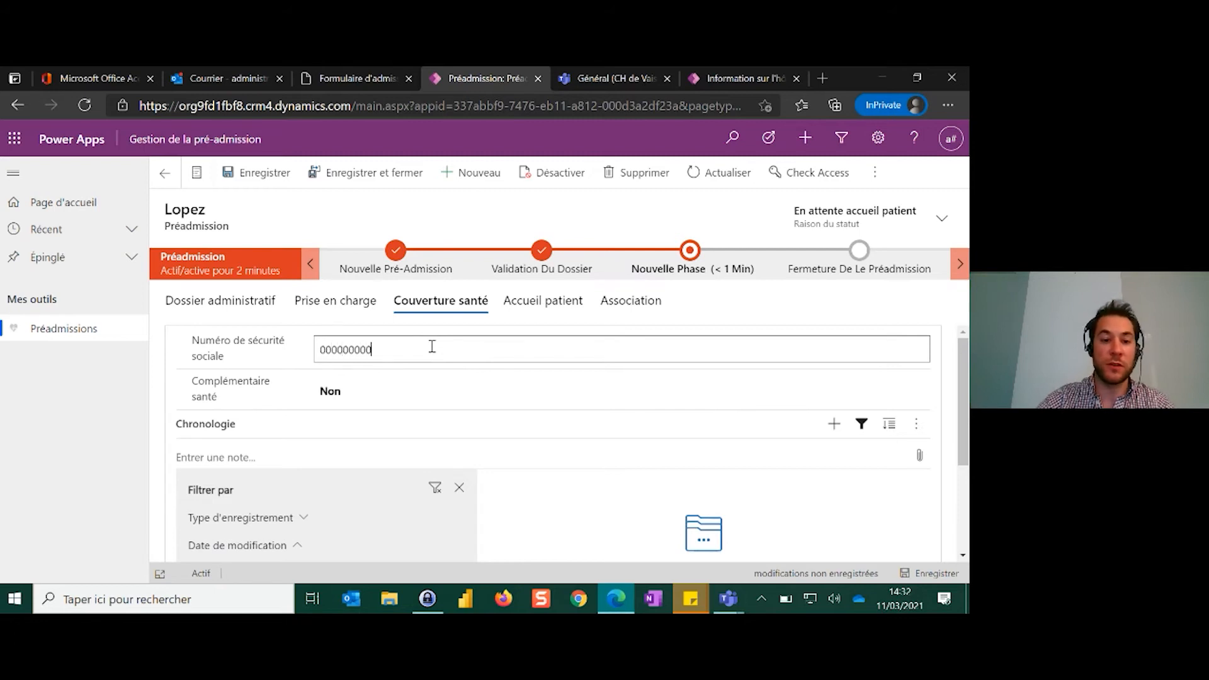
{"action": "left_click", "coordinate": [486, 420]}
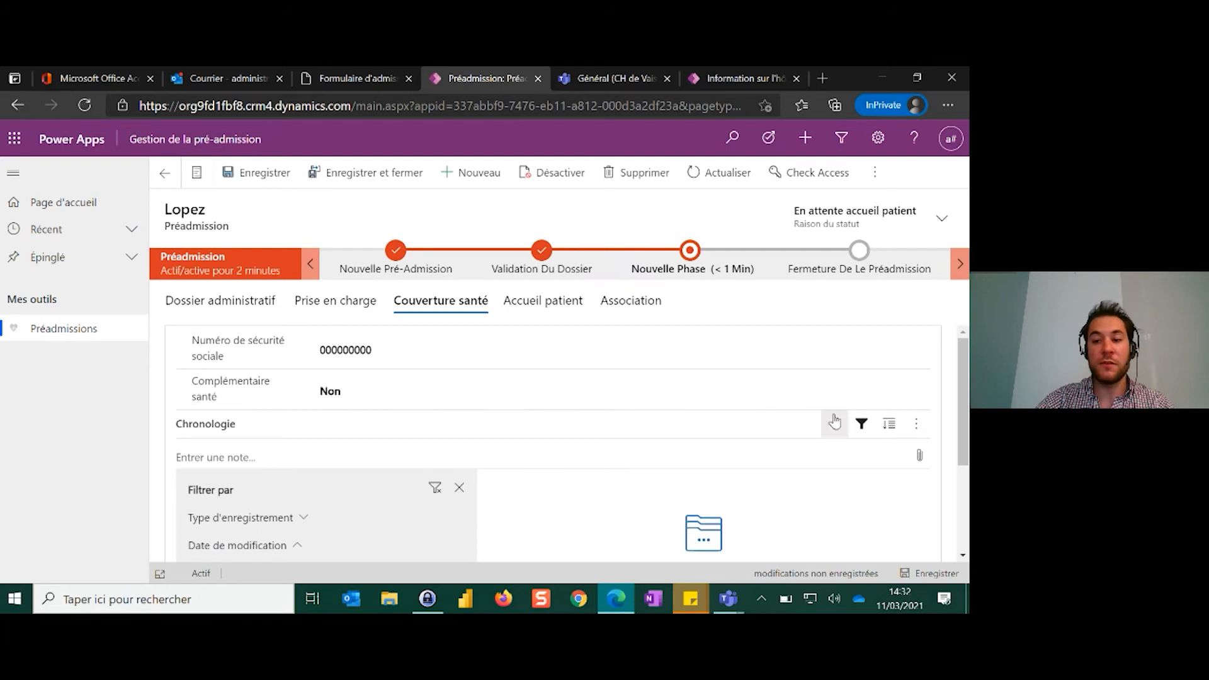
{"action": "left_click", "coordinate": [921, 463]}
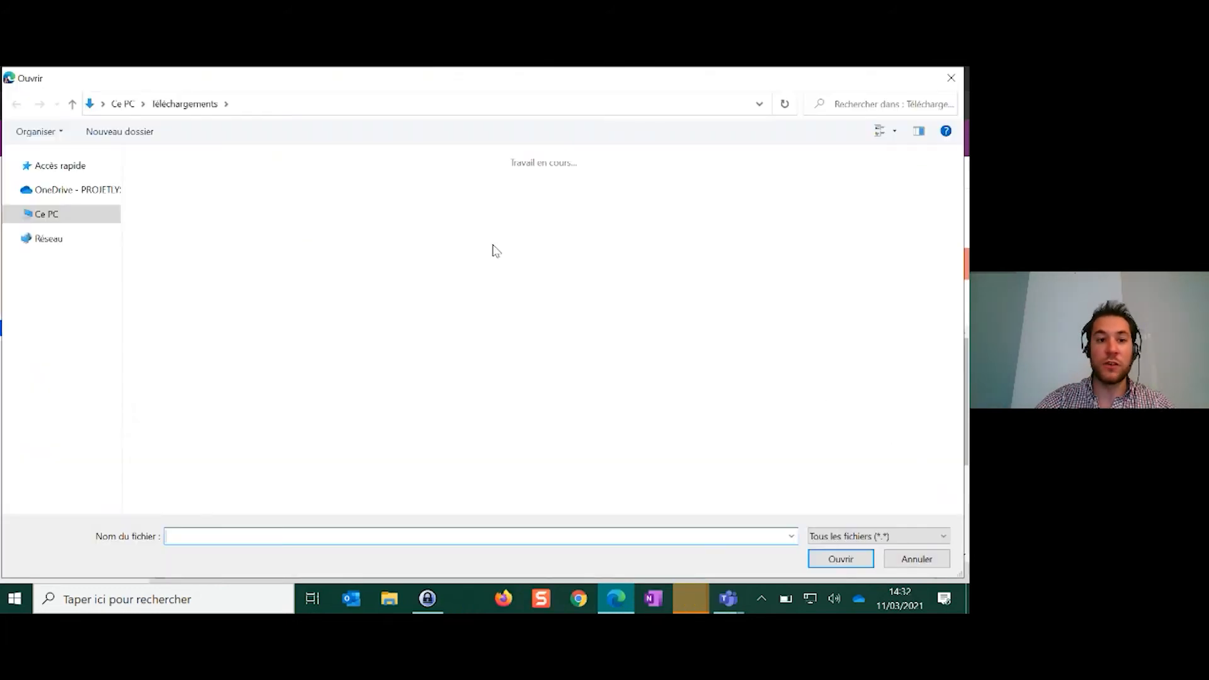
{"action": "left_click", "coordinate": [953, 77]}
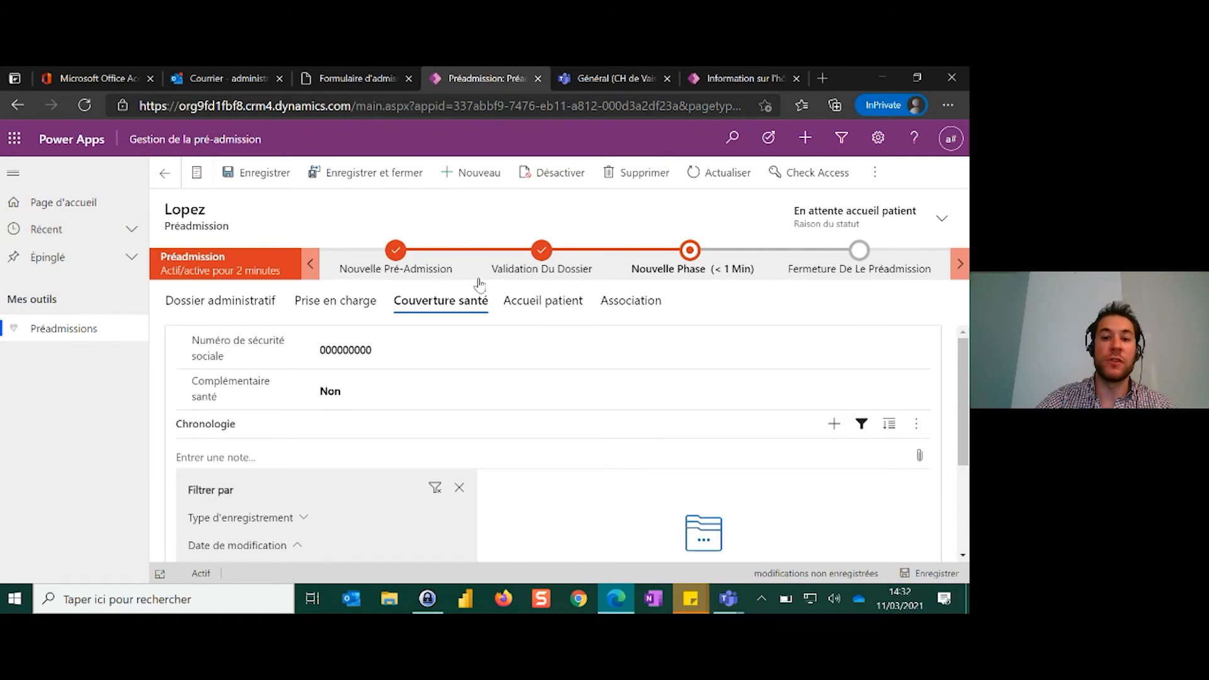
Record "Fruit à coque" as the patient's allergies in the Accueil patient section
{"action": "left_click", "coordinate": [536, 303]}
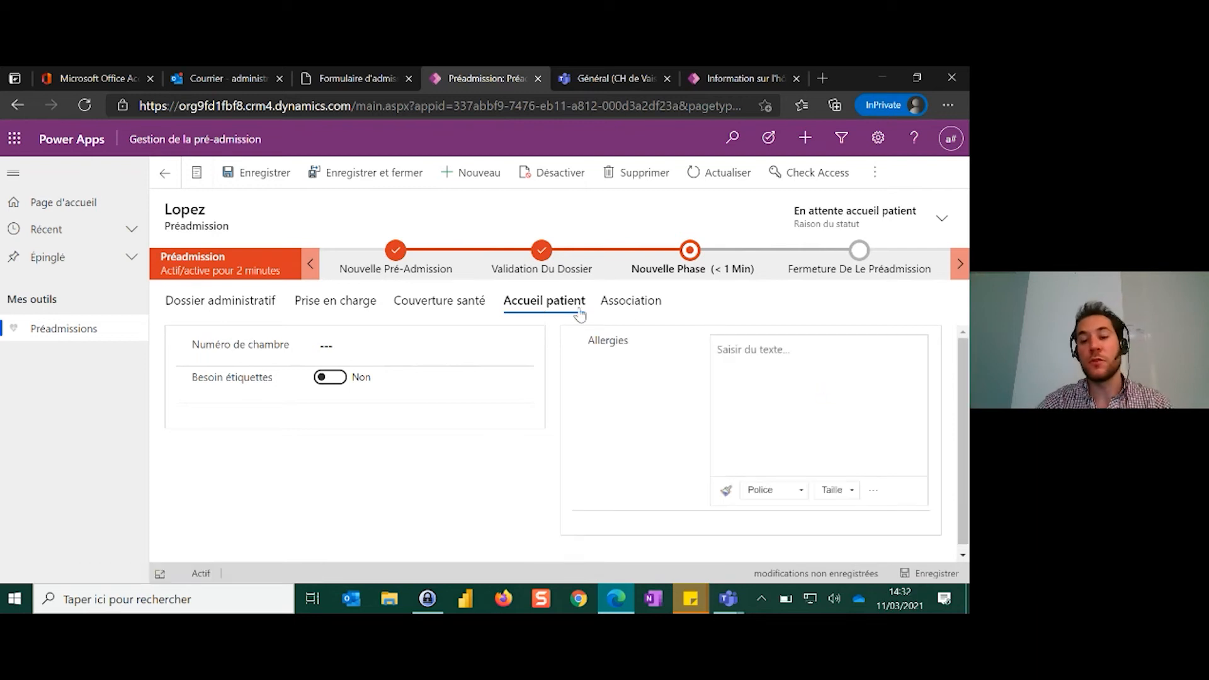
{"action": "left_click", "coordinate": [812, 360]}
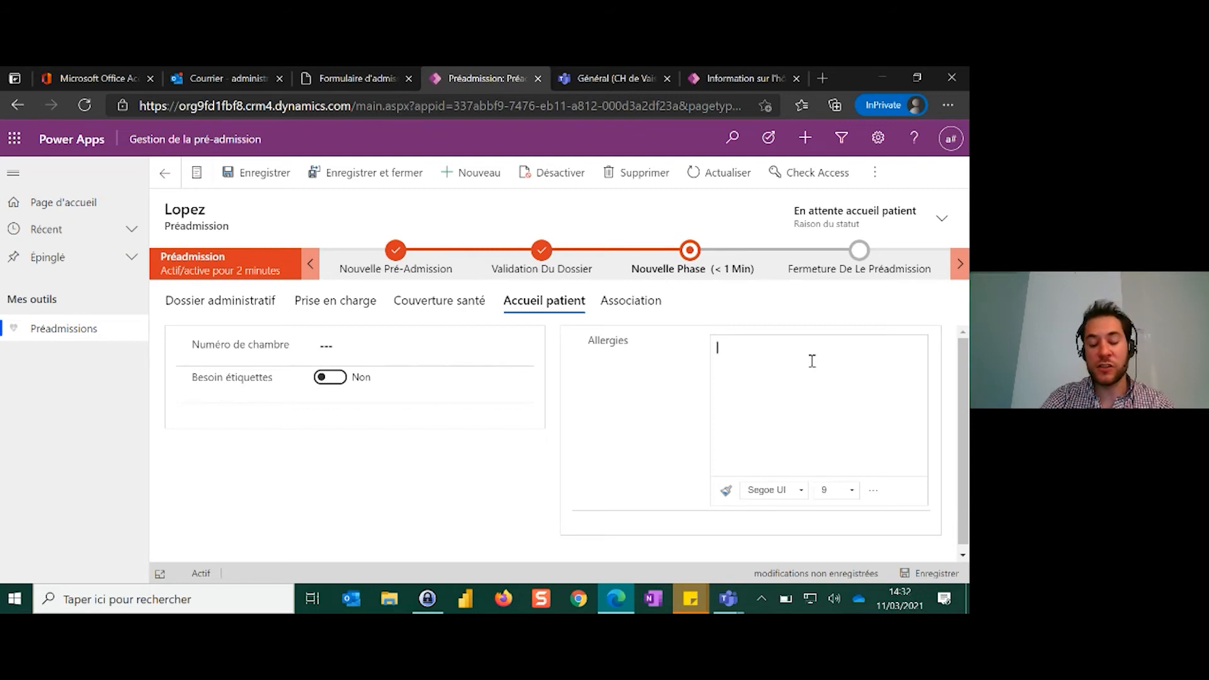
{"action": "type", "text": "Fruit"}
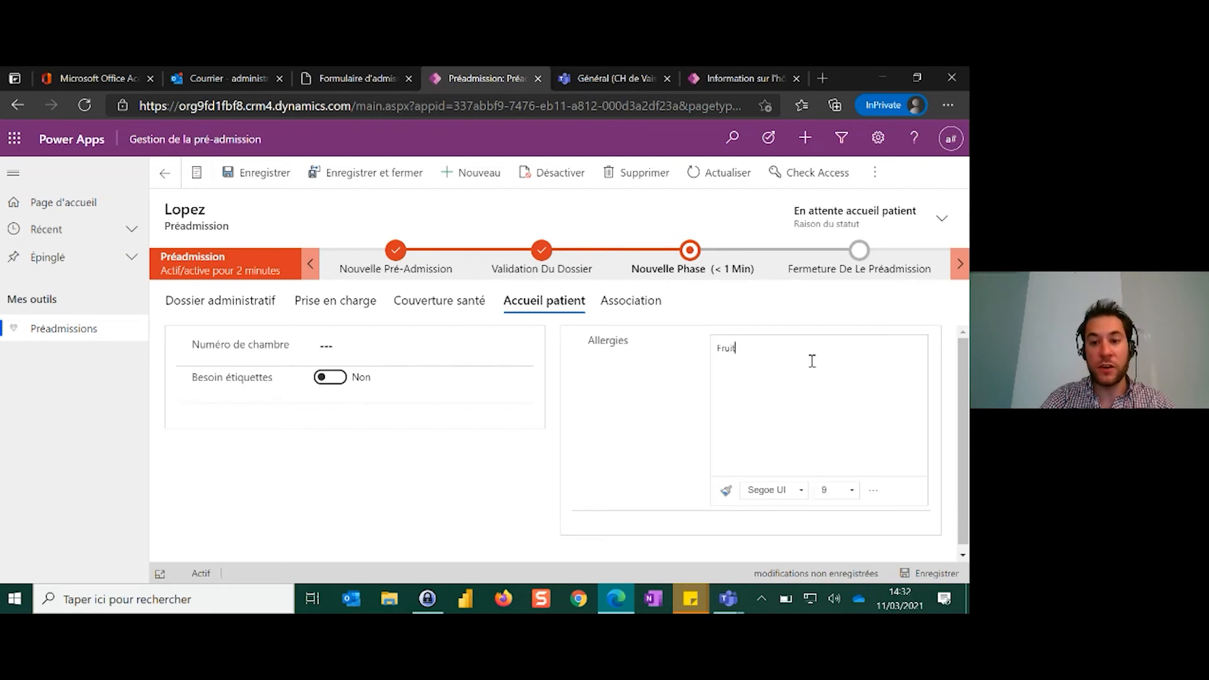
{"action": "type", "text": " à coque"}
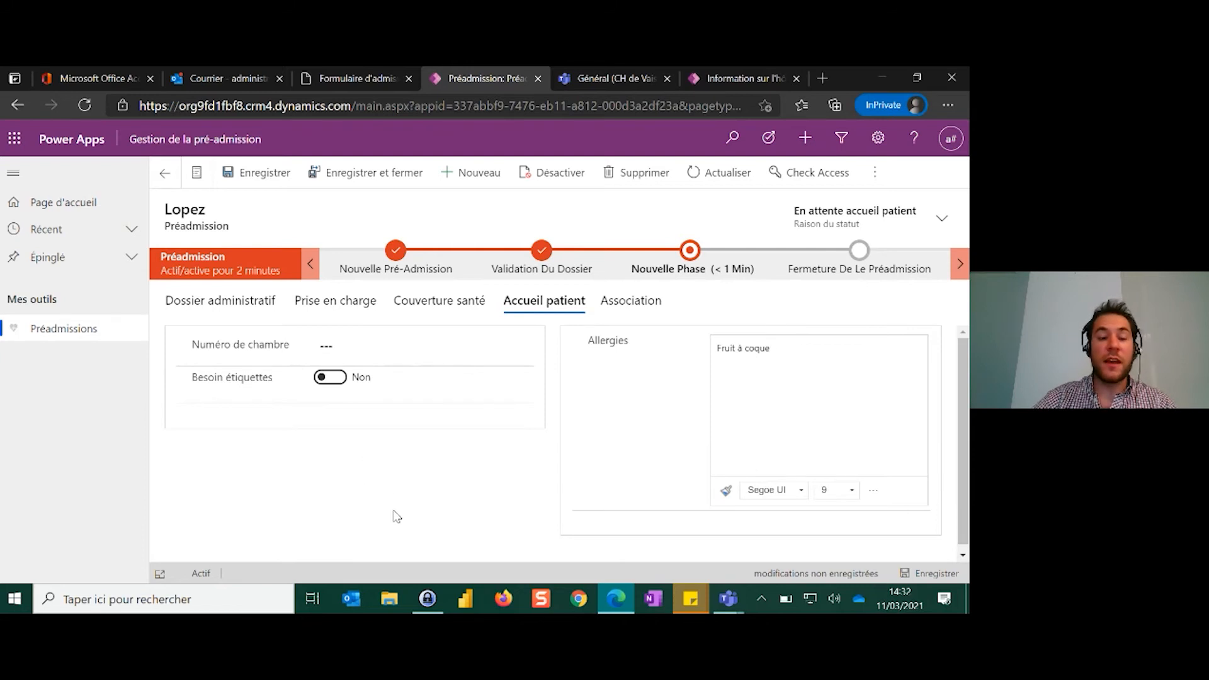
Set Numéro de chambre to 1 - 206 and Besoin étiquettes to Oui in Accueil patient, and save the record
{"action": "left_click", "coordinate": [434, 352]}
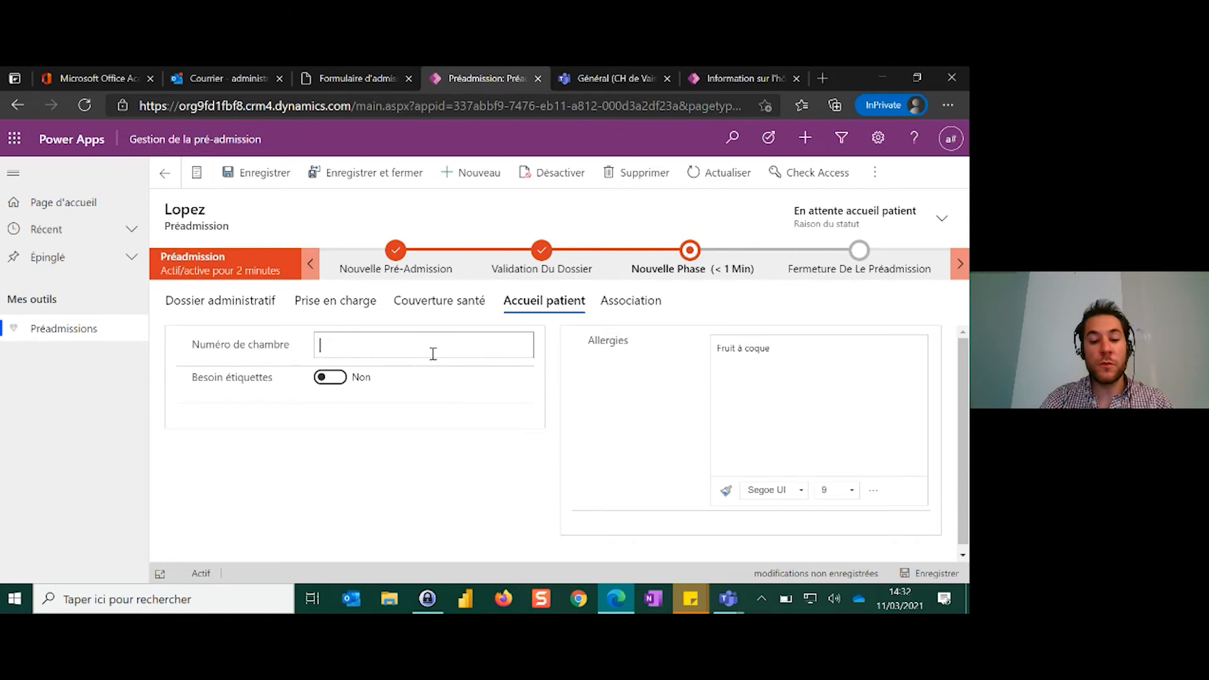
{"action": "type", "text": "1 - 206"}
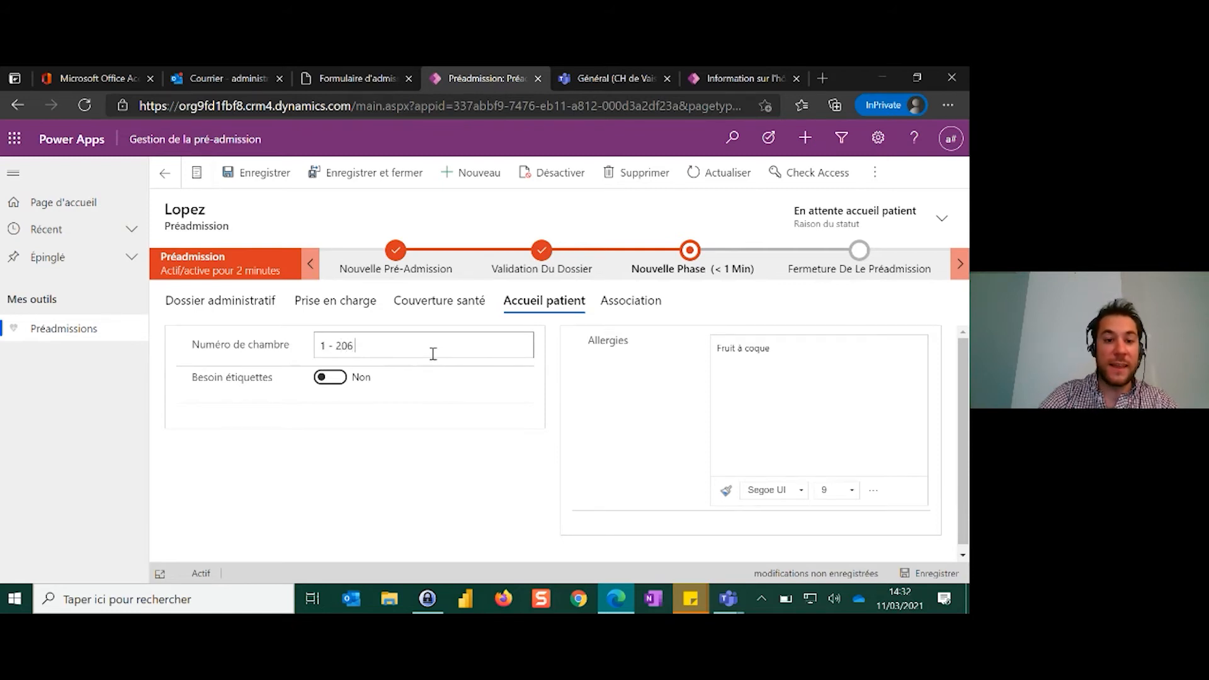
{"action": "left_click", "coordinate": [416, 482]}
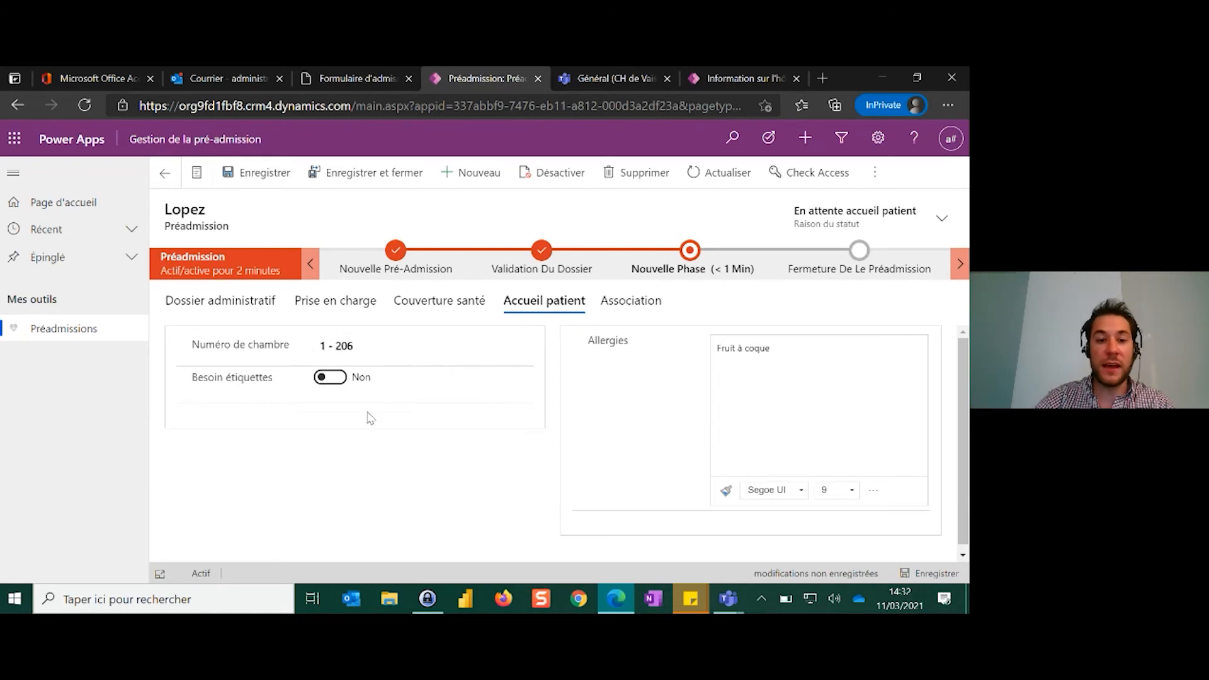
{"action": "left_click", "coordinate": [330, 378]}
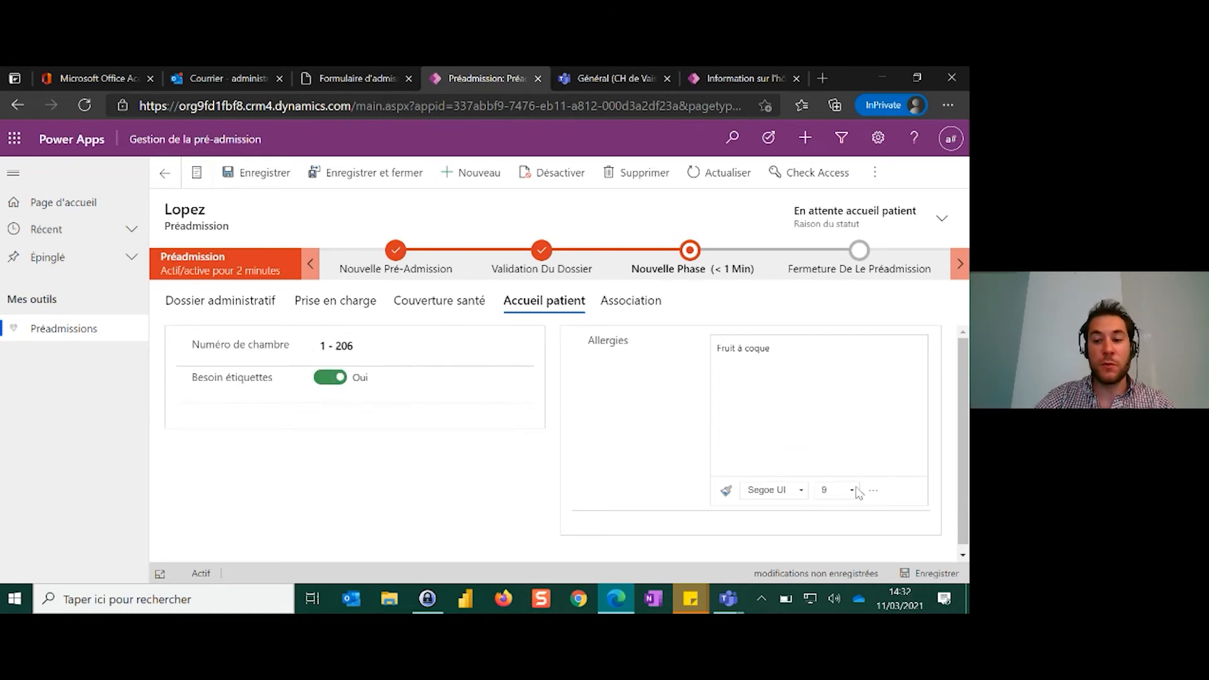
{"action": "left_click", "coordinate": [931, 573]}
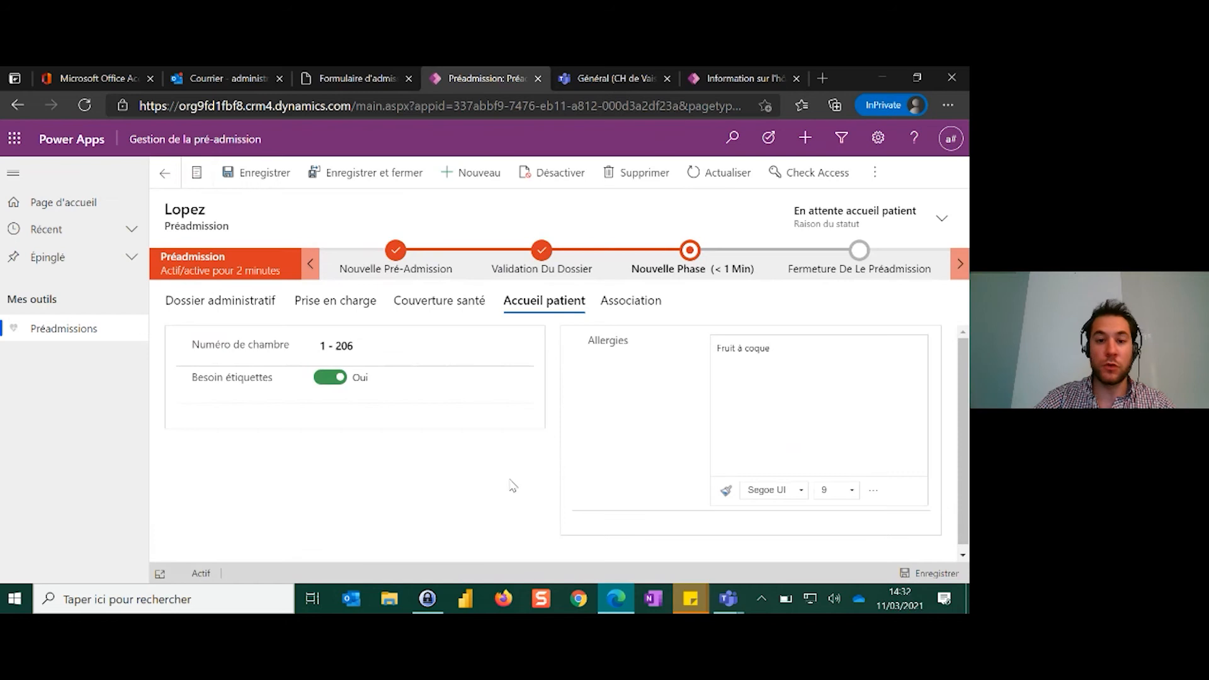
Set Pièce jointe valider and Information patient validé to Oui in Nouvelle Phase, and advance the record to Fermeture De La Préadmission
{"action": "left_click", "coordinate": [697, 259]}
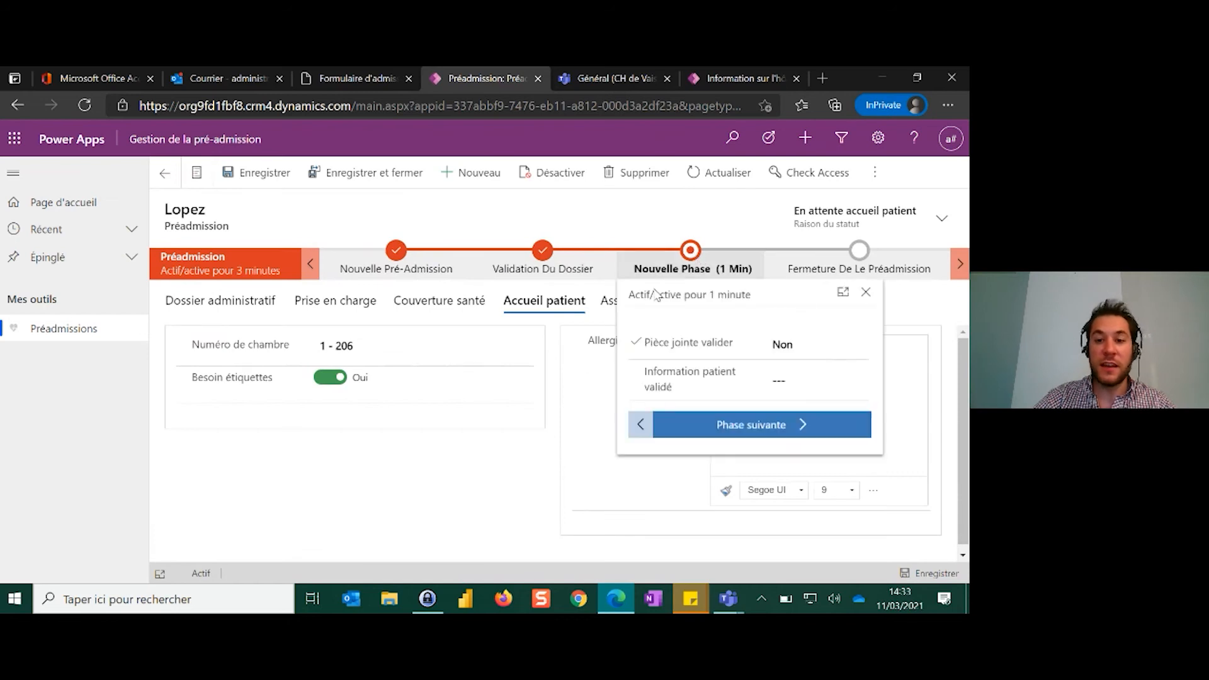
{"action": "left_click", "coordinate": [832, 350]}
{"action": "left_click", "coordinate": [826, 419]}
{"action": "left_click", "coordinate": [824, 381]}
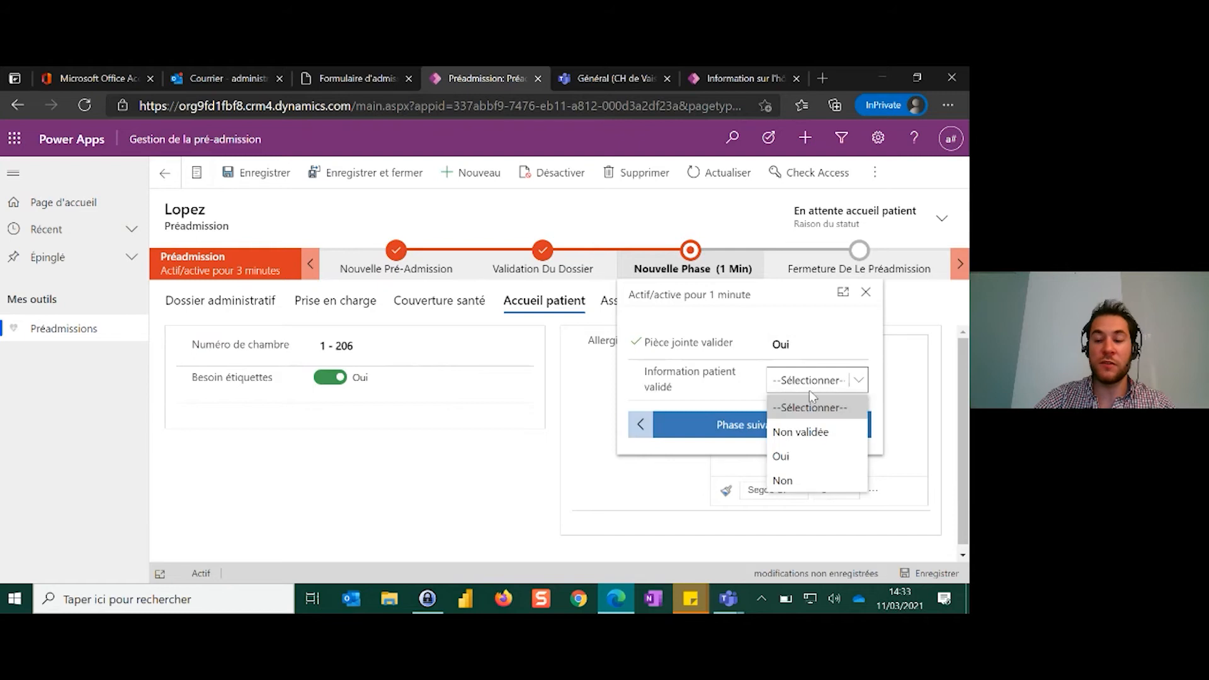
{"action": "left_click", "coordinate": [823, 454]}
{"action": "left_click", "coordinate": [759, 435]}
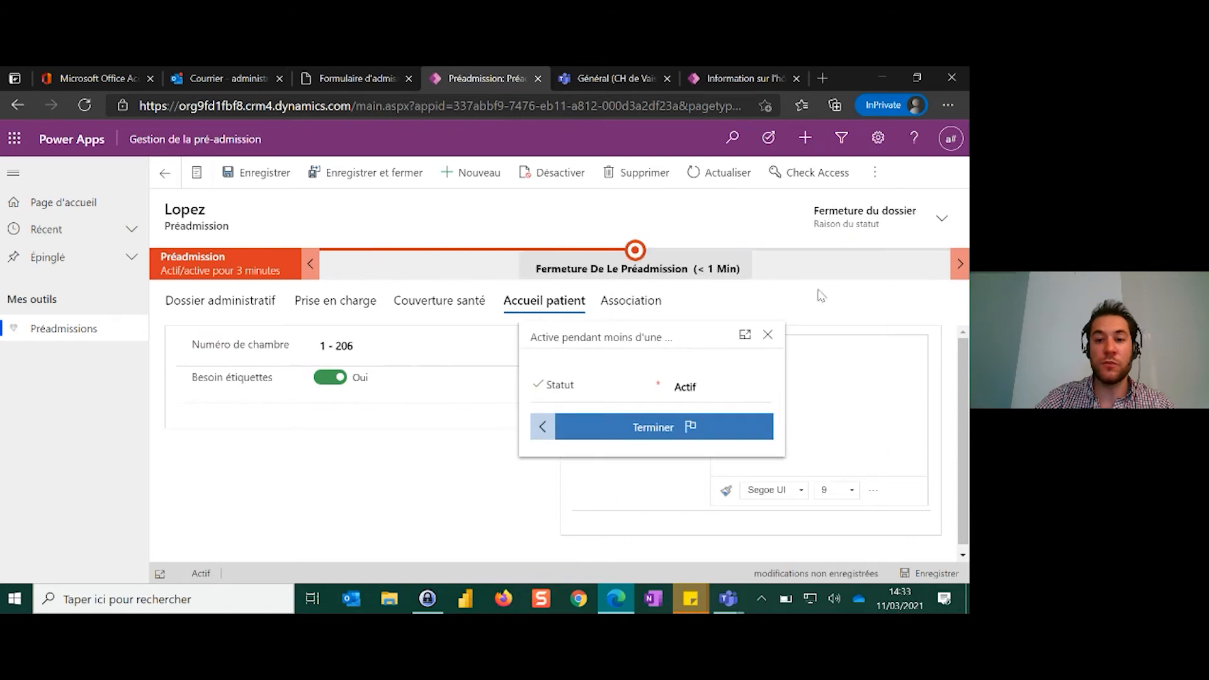
{"action": "left_click", "coordinate": [811, 317]}
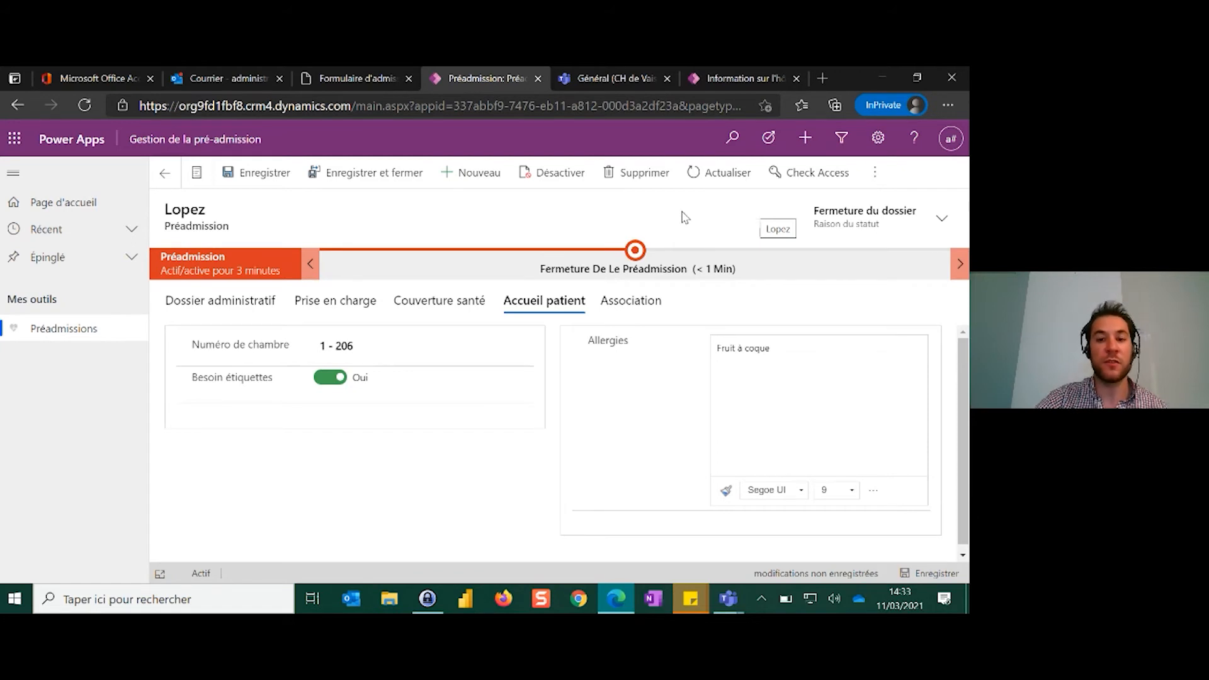
Generate a Word document for the record from the Préadmission Récap template and open the downloaded file in Word
{"action": "left_click", "coordinate": [873, 174]}
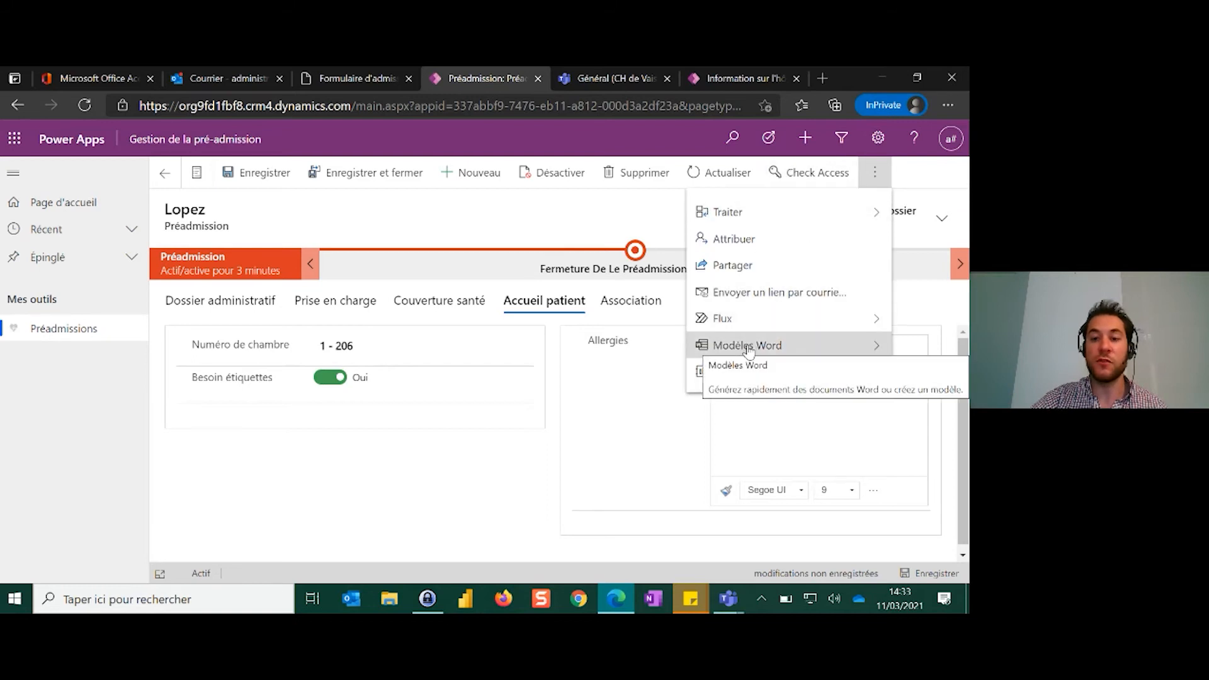
{"action": "left_click", "coordinate": [750, 348]}
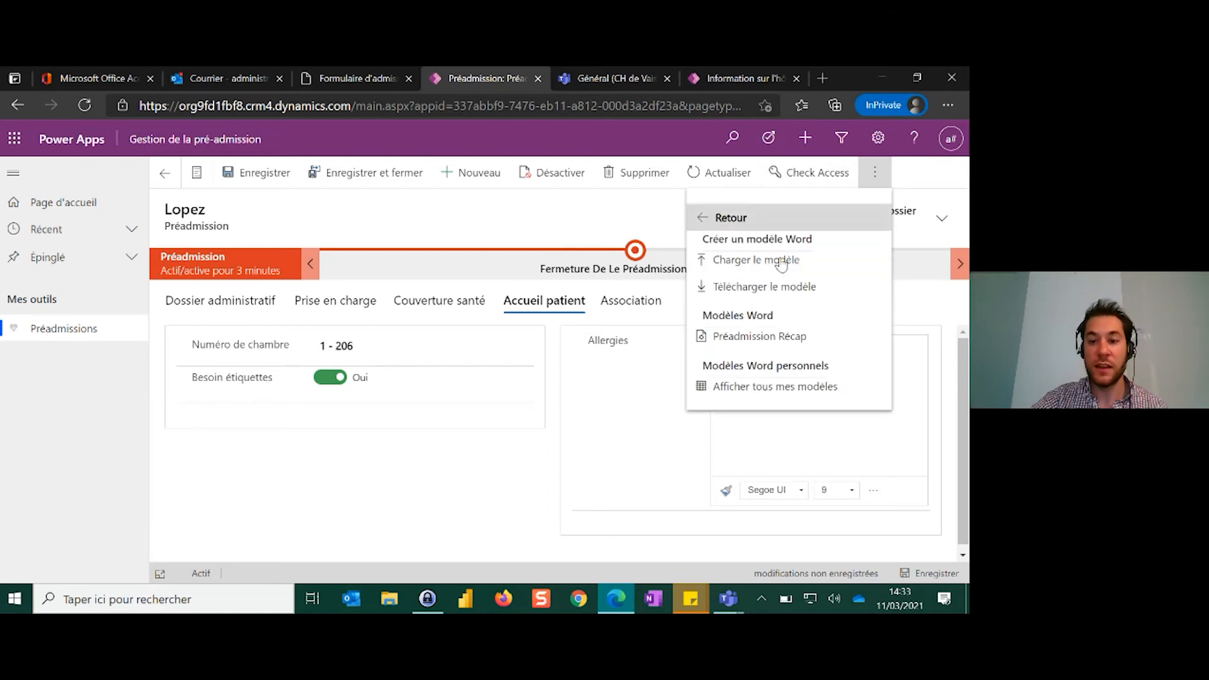
{"action": "left_click", "coordinate": [744, 345]}
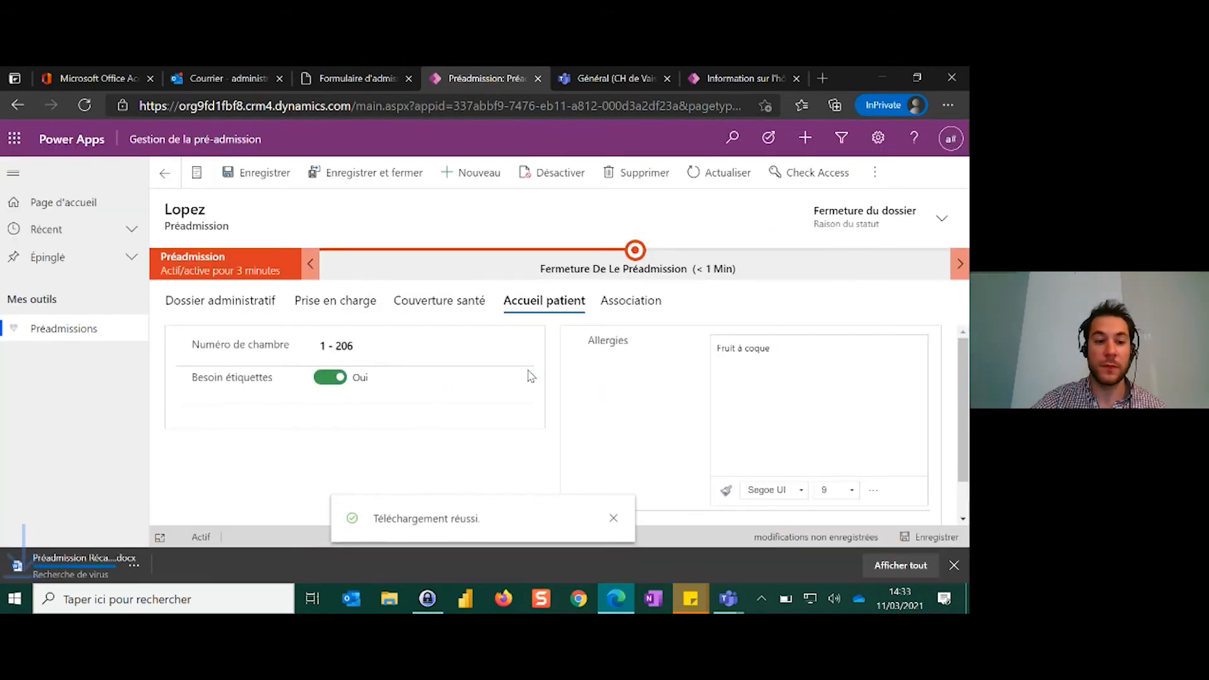
{"action": "left_click", "coordinate": [99, 564]}
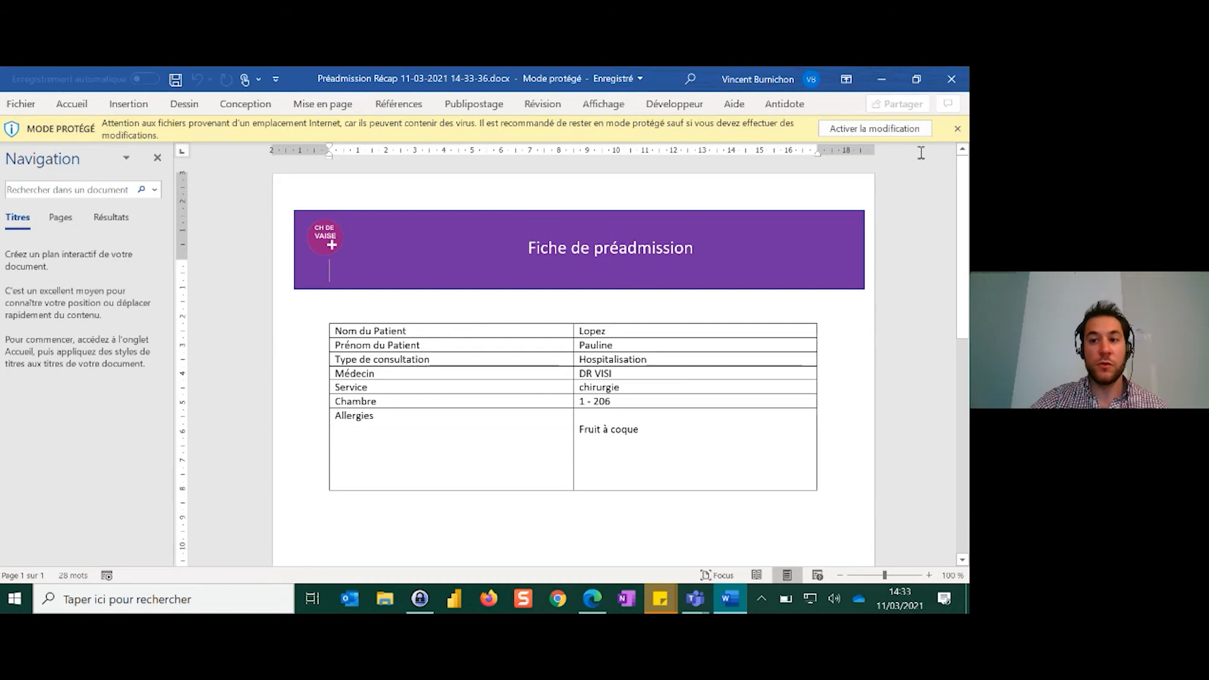
Dismiss the protected mode notice, review the Fiche de préadmission and Word's file options, and close Word
{"action": "left_click", "coordinate": [957, 129]}
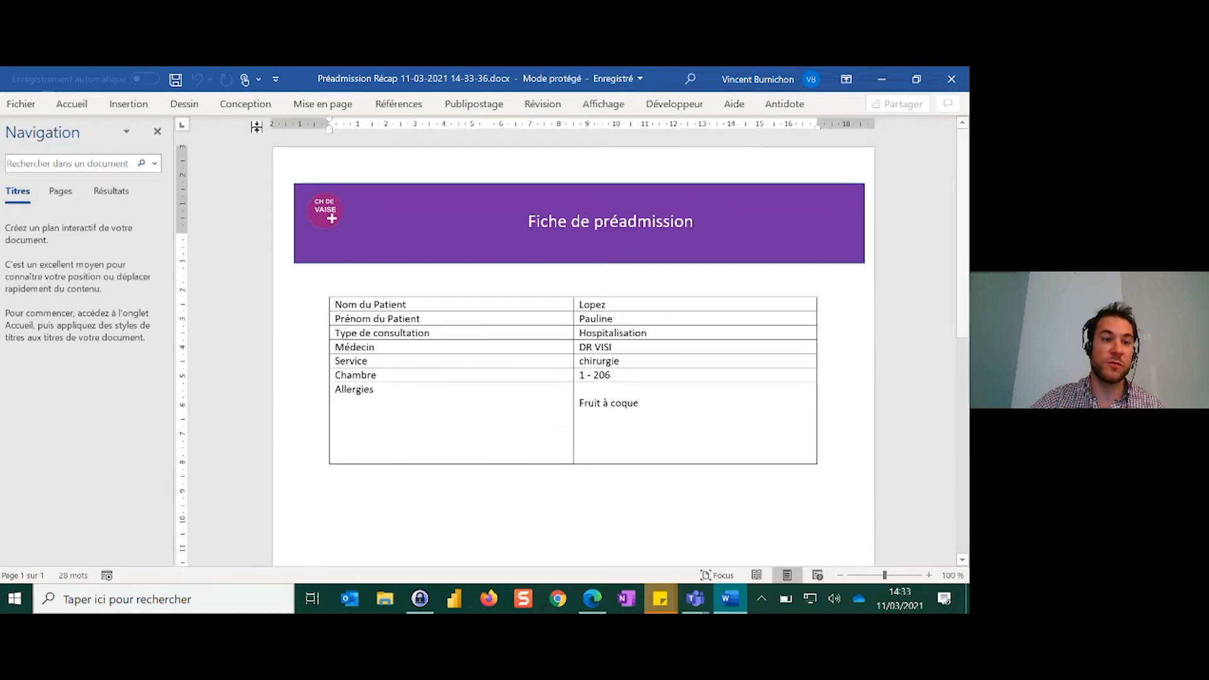
{"action": "left_click", "coordinate": [31, 106]}
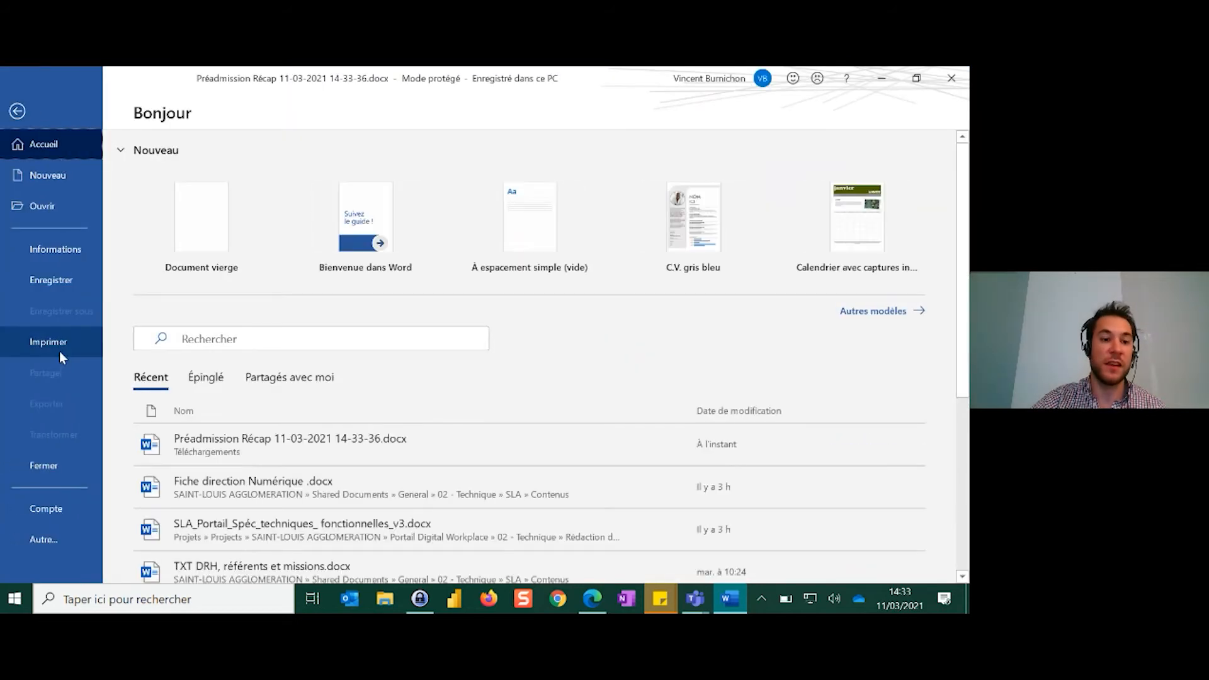
{"action": "left_click", "coordinate": [951, 78]}
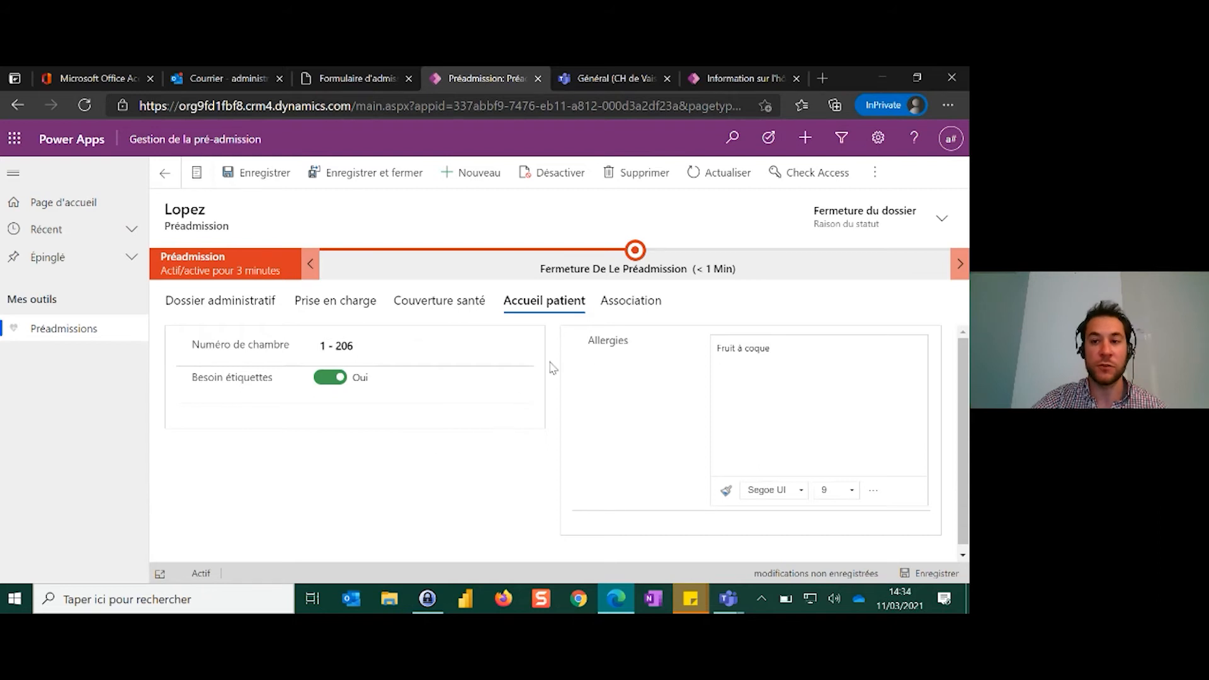
Set Statut to Inactif in the Fermeture De La Préadmission phase and finish the business process
{"action": "left_click", "coordinate": [634, 255]}
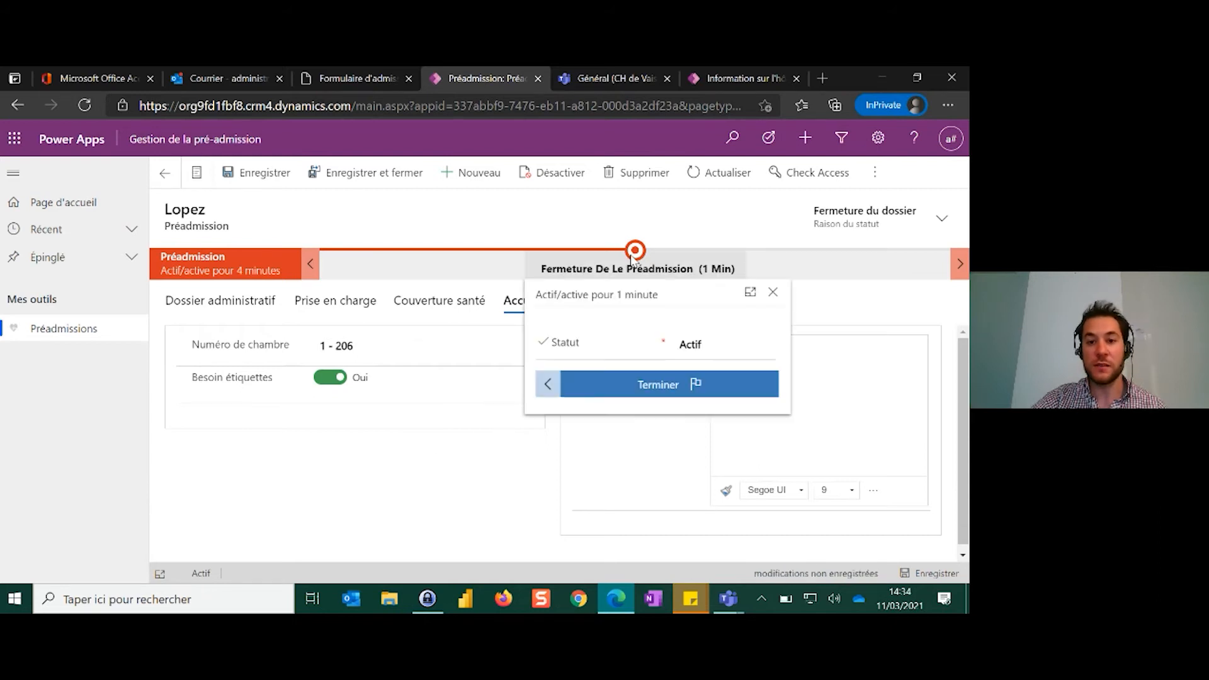
{"action": "left_click", "coordinate": [697, 344]}
{"action": "left_click", "coordinate": [711, 420]}
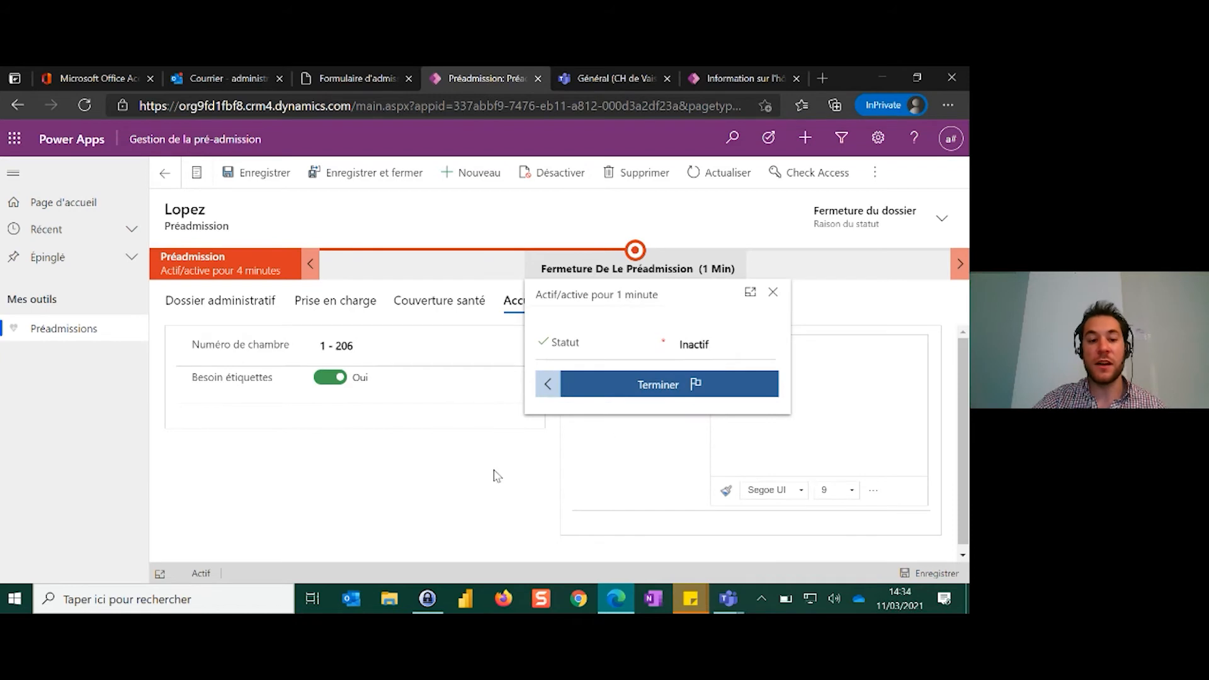
{"action": "left_click", "coordinate": [659, 383]}
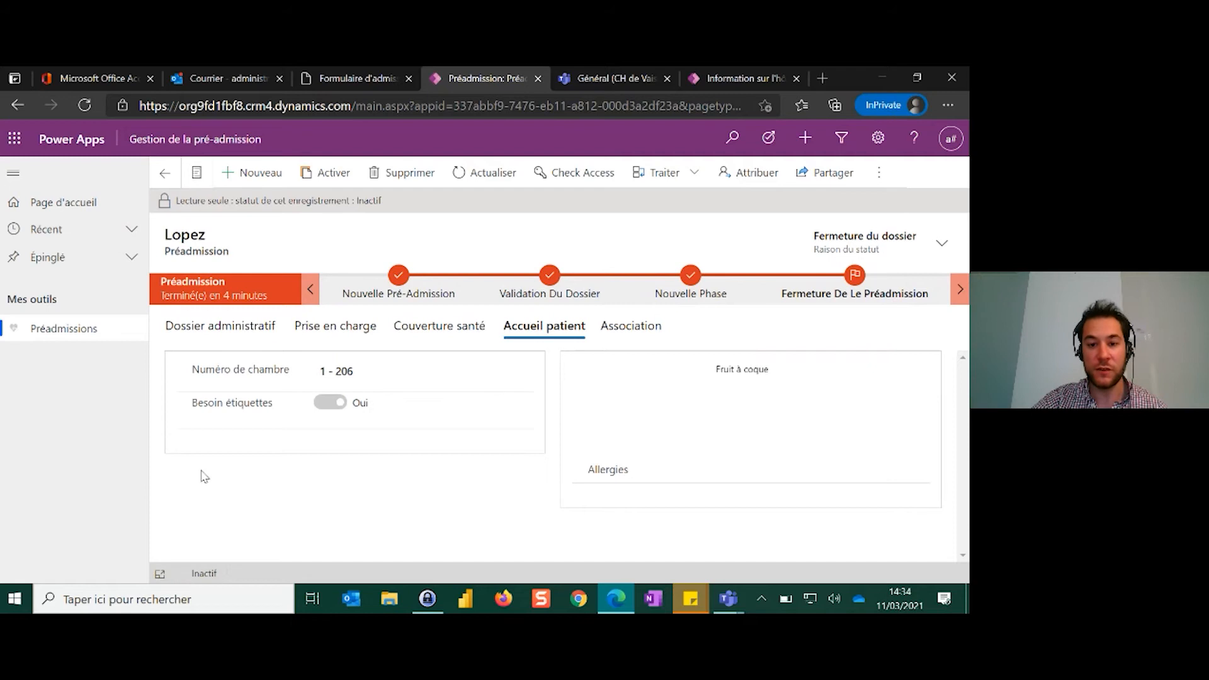
Check the closed record's Dossier administratif details, return to the preadmissions list and display the Préadmissions actifs view
{"action": "left_click", "coordinate": [256, 334]}
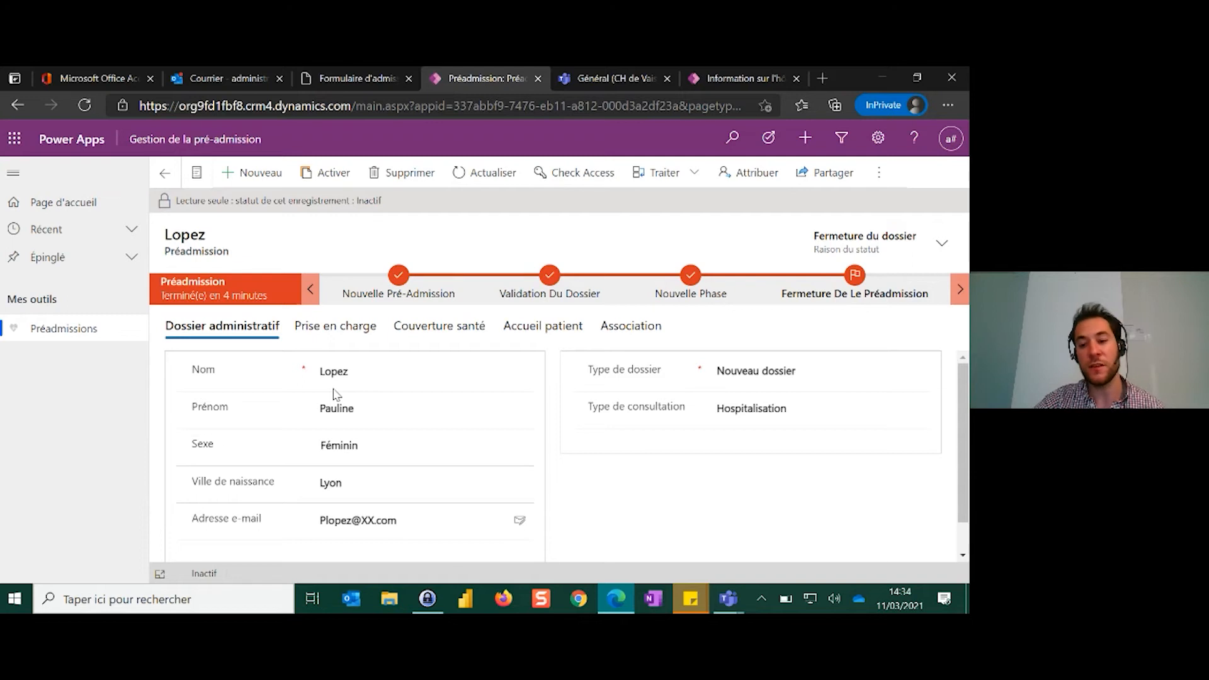
{"action": "left_click", "coordinate": [165, 173]}
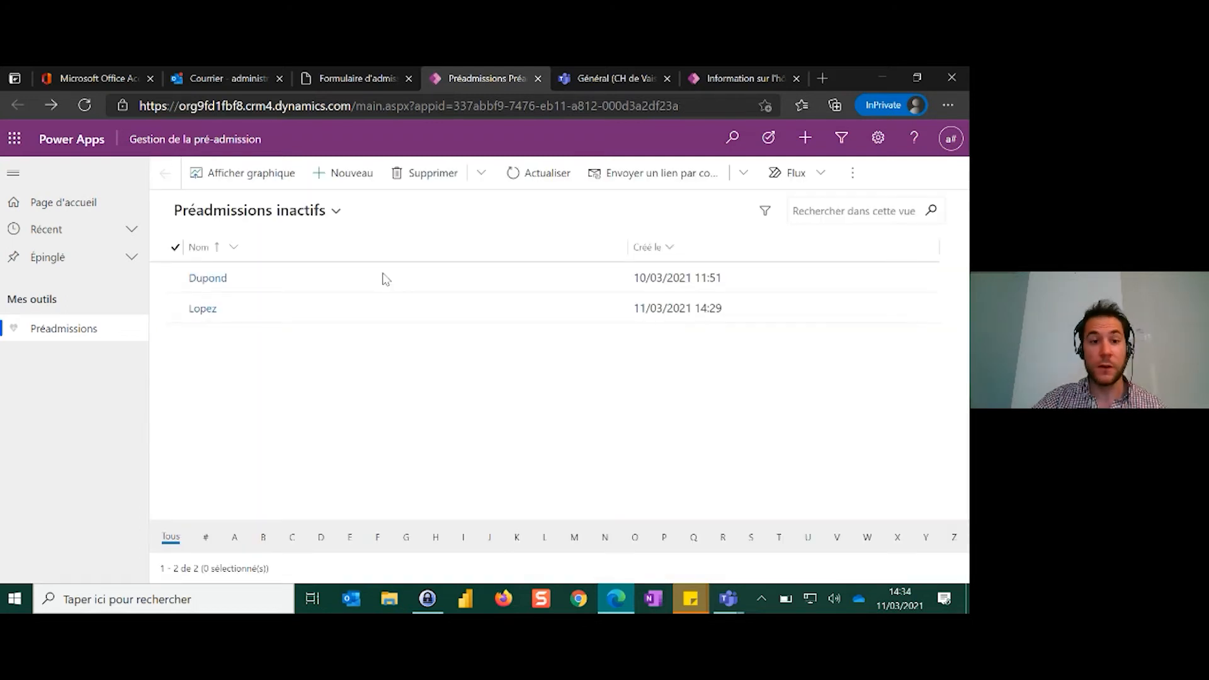
{"action": "left_click", "coordinate": [328, 213]}
{"action": "left_click", "coordinate": [273, 264]}
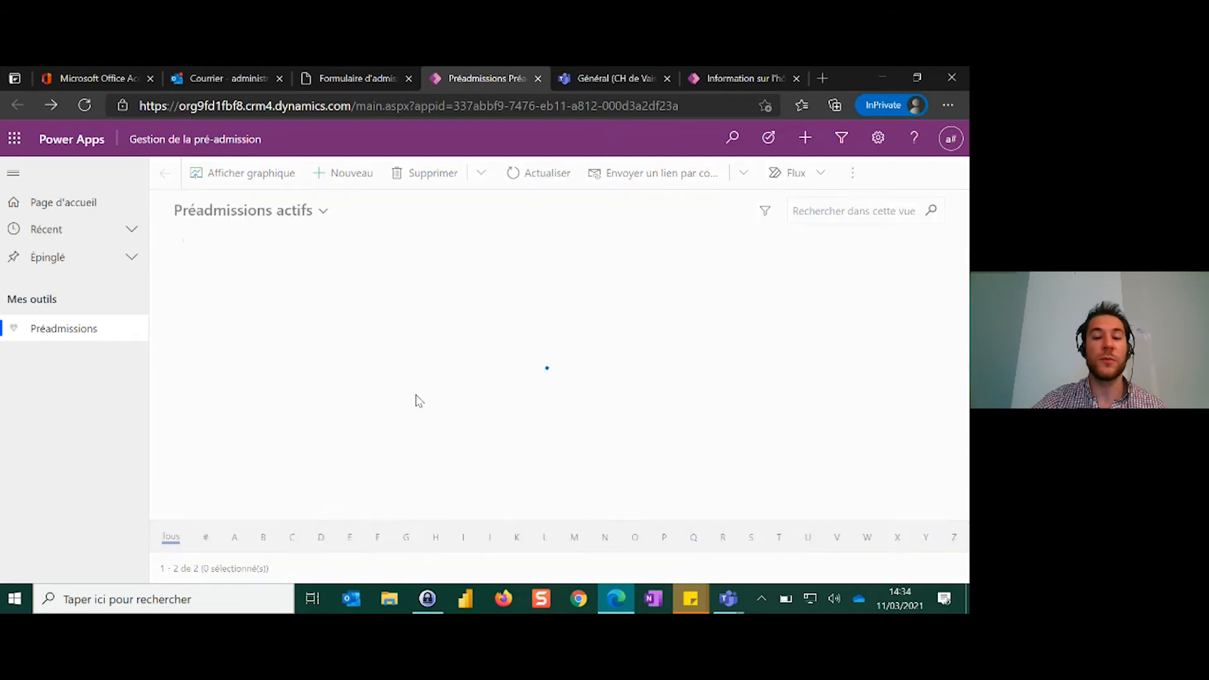
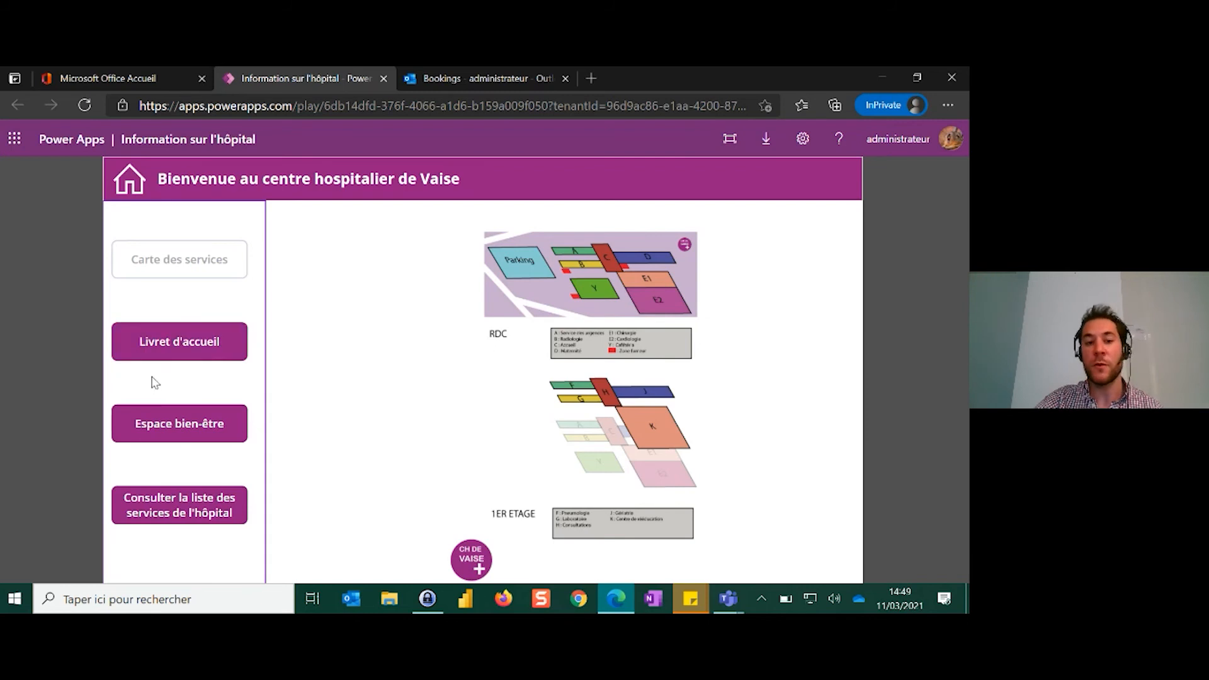
Consult the Livret d'accueil and Espace bien-être pages, and open the wellness service booking page
{"action": "left_click", "coordinate": [170, 351]}
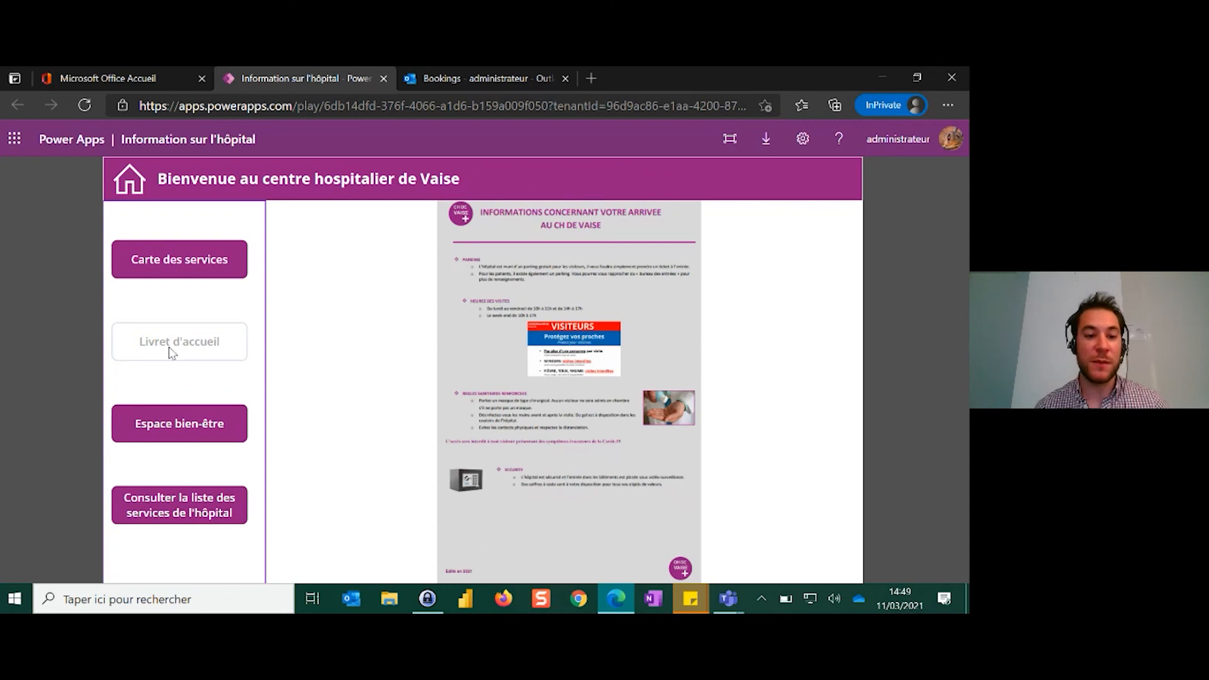
{"action": "left_click", "coordinate": [193, 435]}
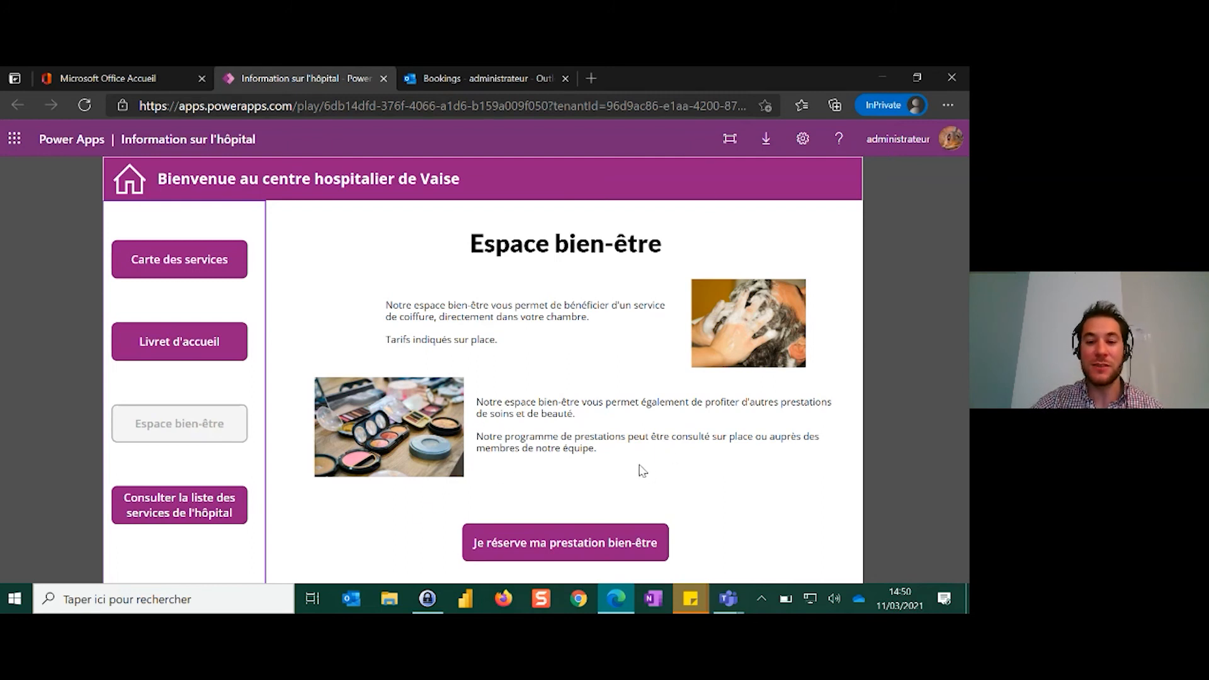
{"action": "left_click", "coordinate": [533, 548]}
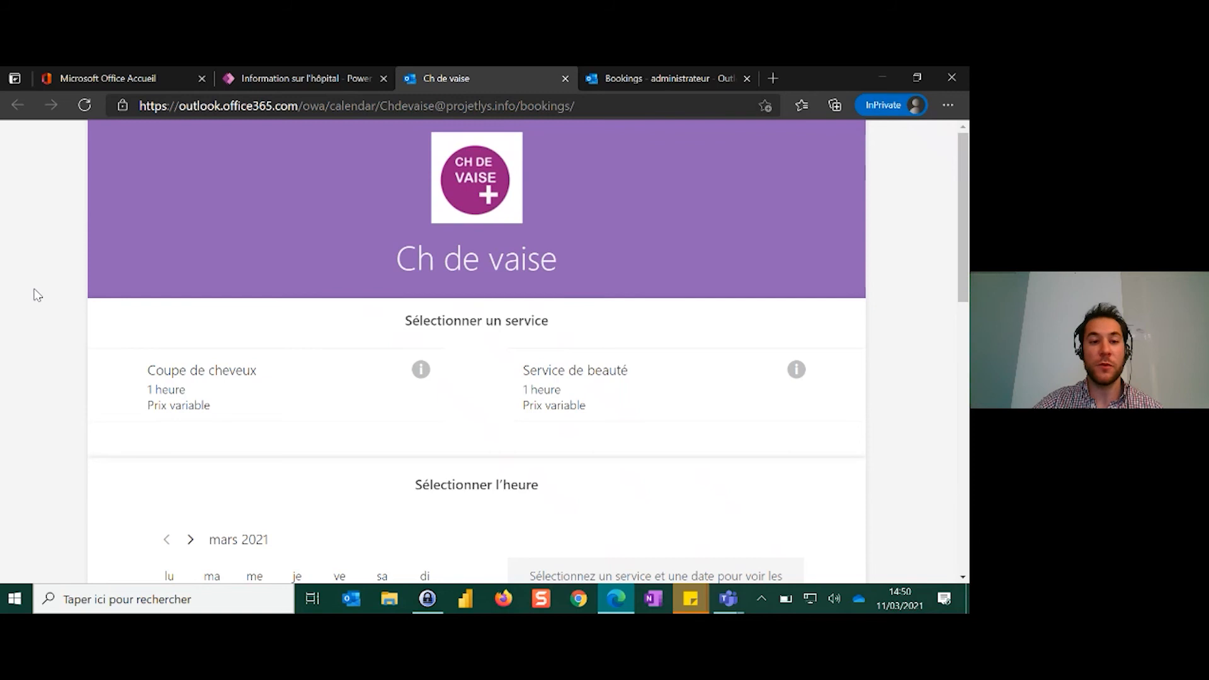
Choose the Coupe de cheveux service with the first named staff member on 16 mars 2021 at 13:00
{"action": "scroll", "coordinate": [60, 298], "scroll_direction": "down", "scroll_amount": 1}
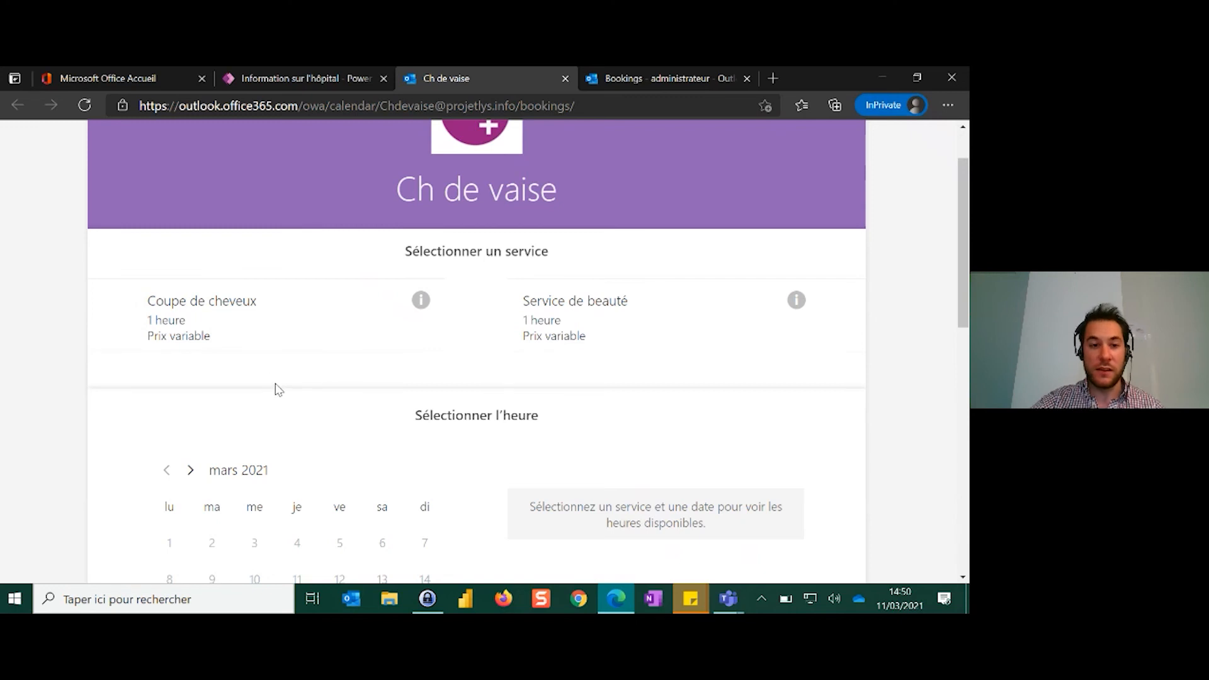
{"action": "left_click", "coordinate": [236, 315]}
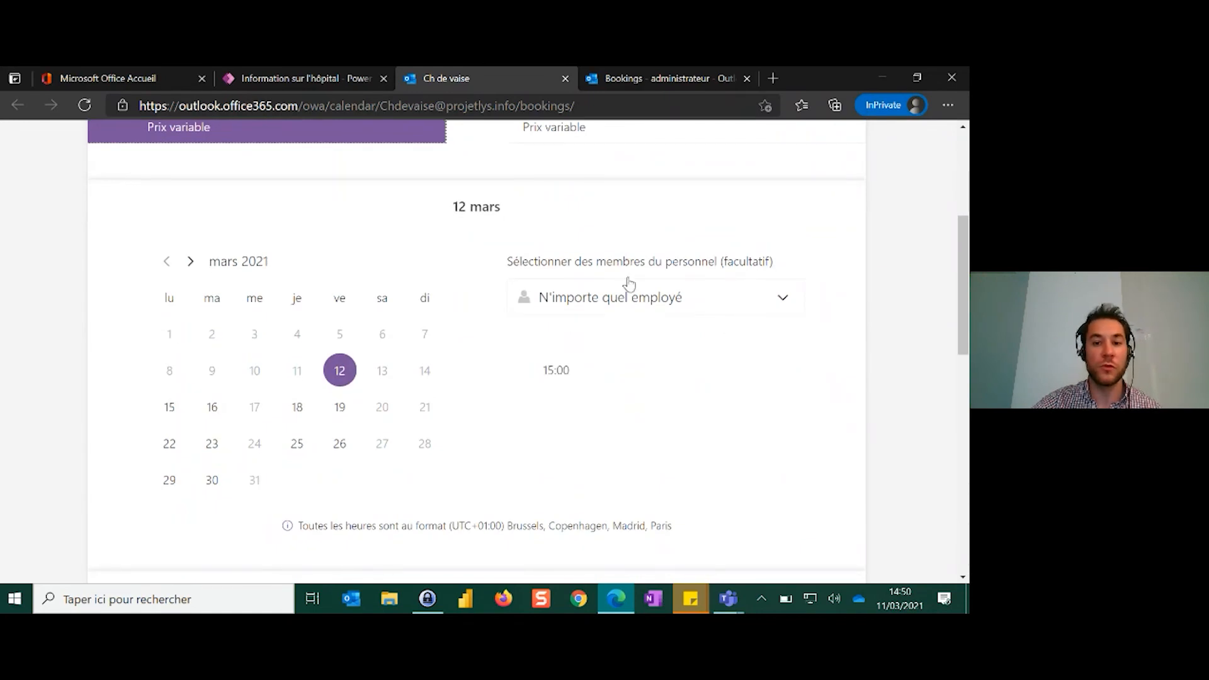
{"action": "left_click", "coordinate": [625, 296]}
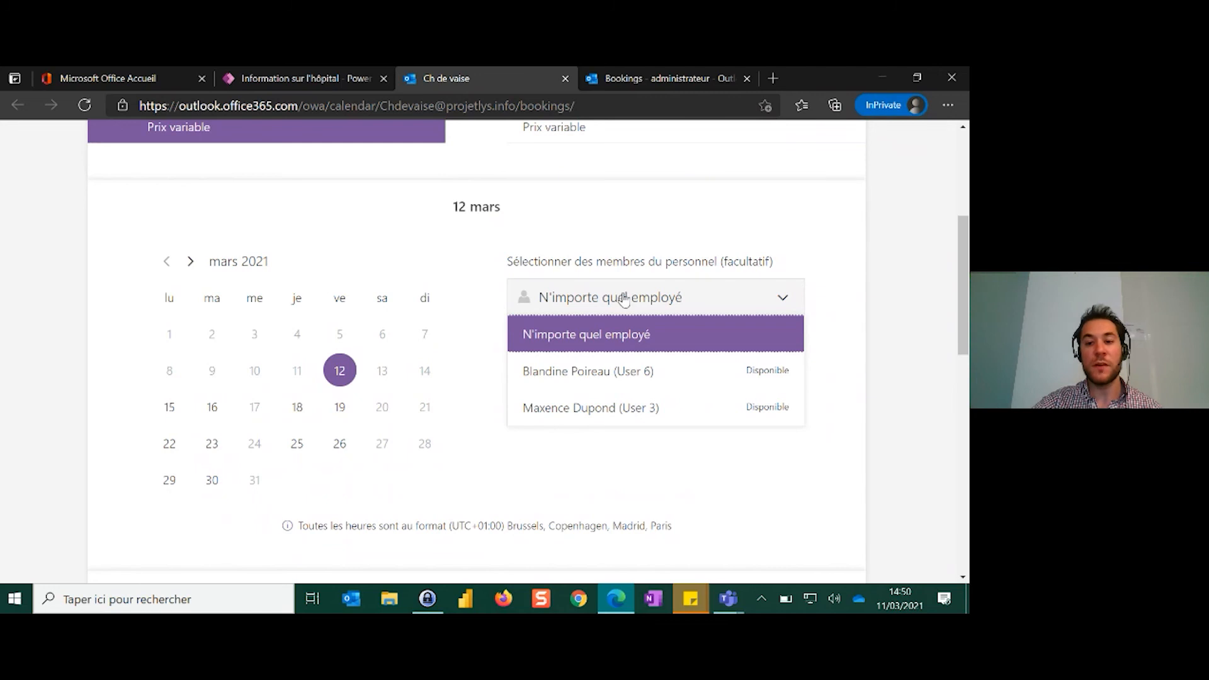
{"action": "left_click", "coordinate": [546, 378]}
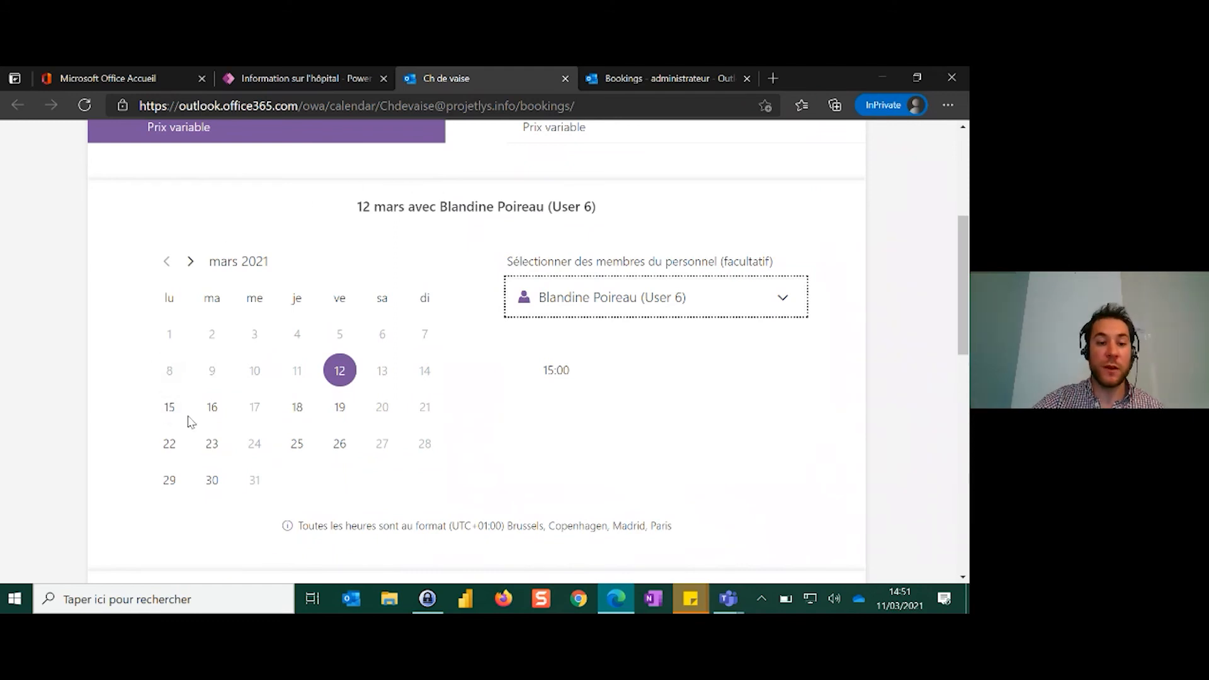
{"action": "left_click", "coordinate": [211, 413]}
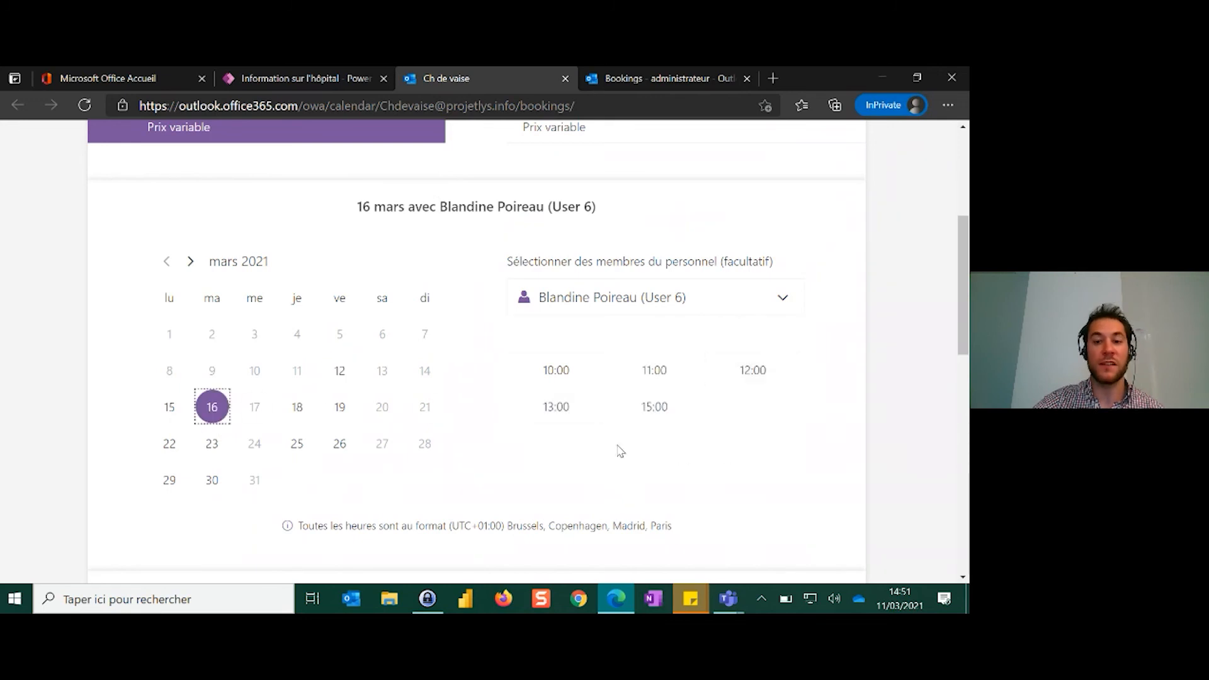
{"action": "left_click", "coordinate": [558, 412]}
Fill in the patient's name, e-mail address and phone number in the booking's Ajouter vos informations section
{"action": "scroll", "coordinate": [375, 327], "scroll_direction": "down", "scroll_amount": 2}
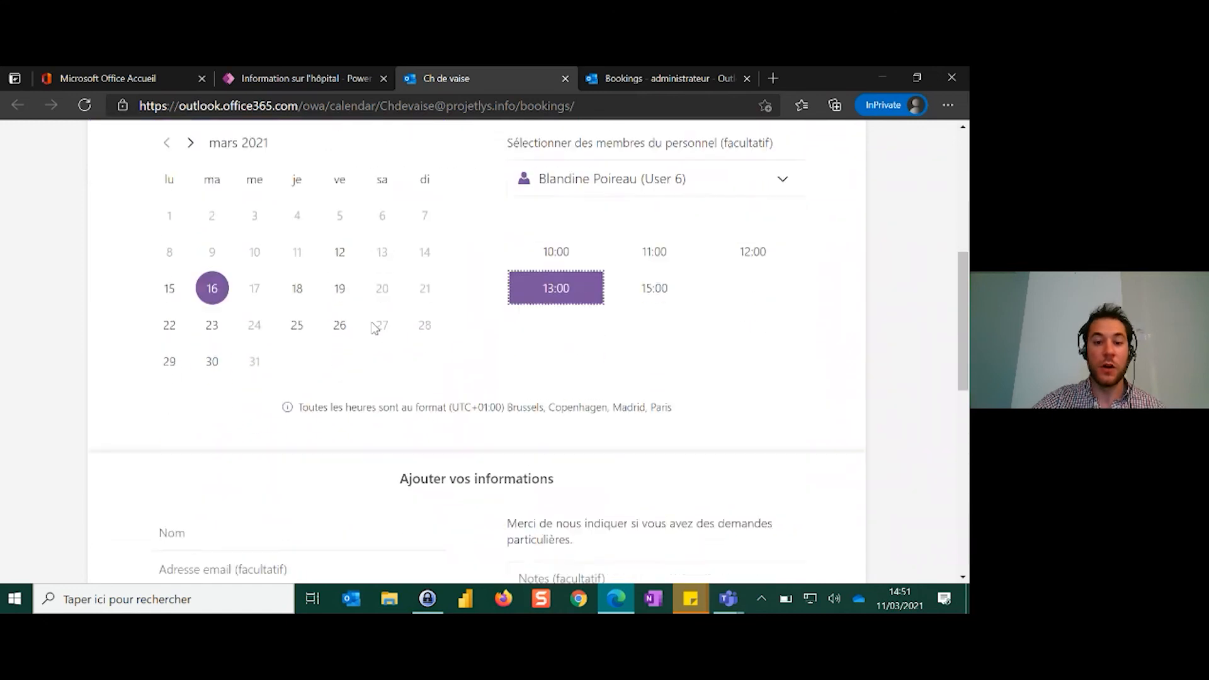
{"action": "scroll", "coordinate": [375, 327], "scroll_direction": "down", "scroll_amount": 3}
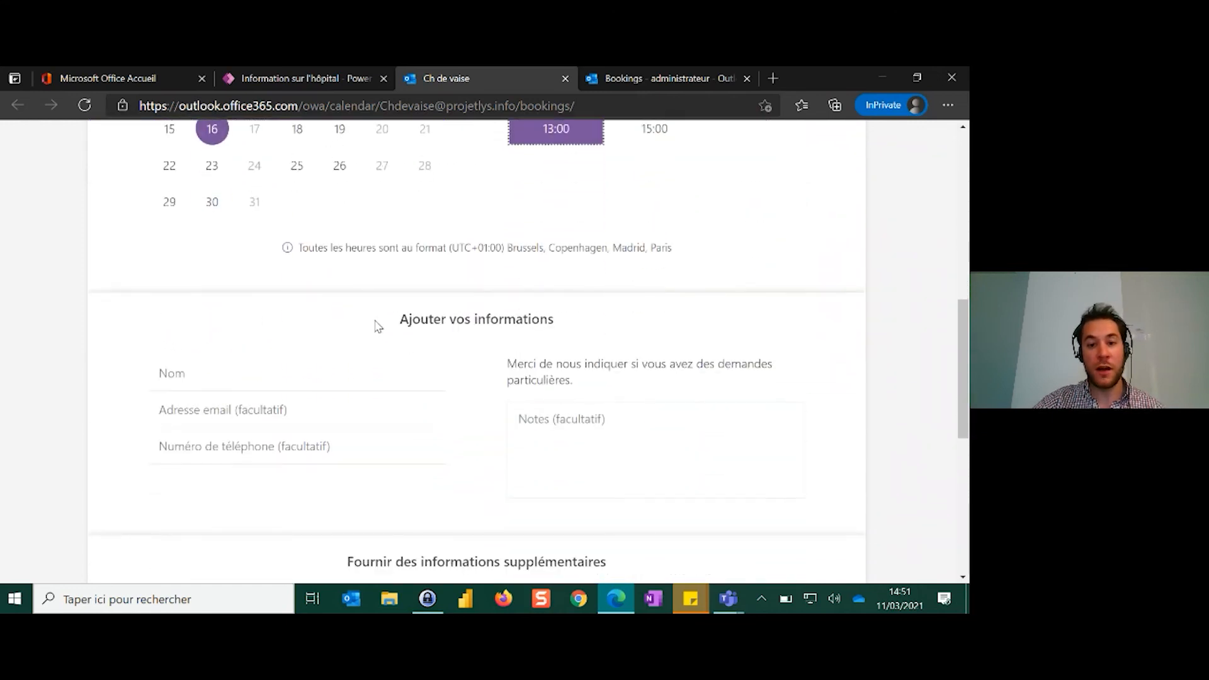
{"action": "left_click", "coordinate": [336, 375]}
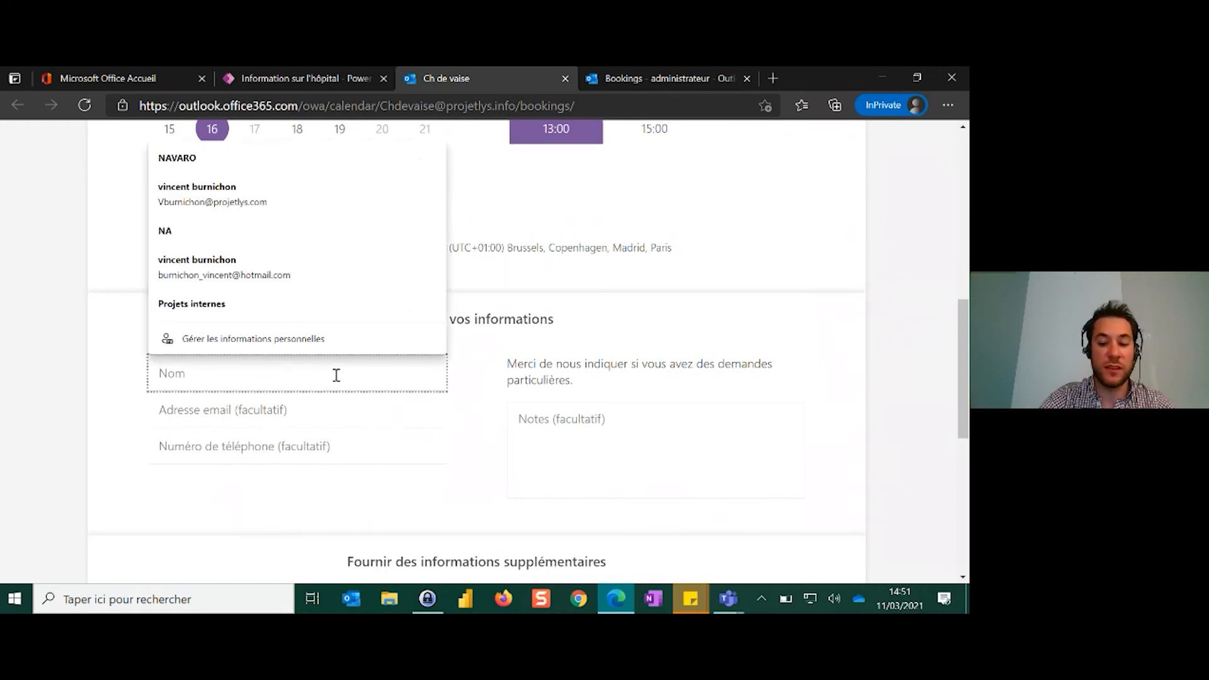
{"action": "type", "text": "Pauline"}
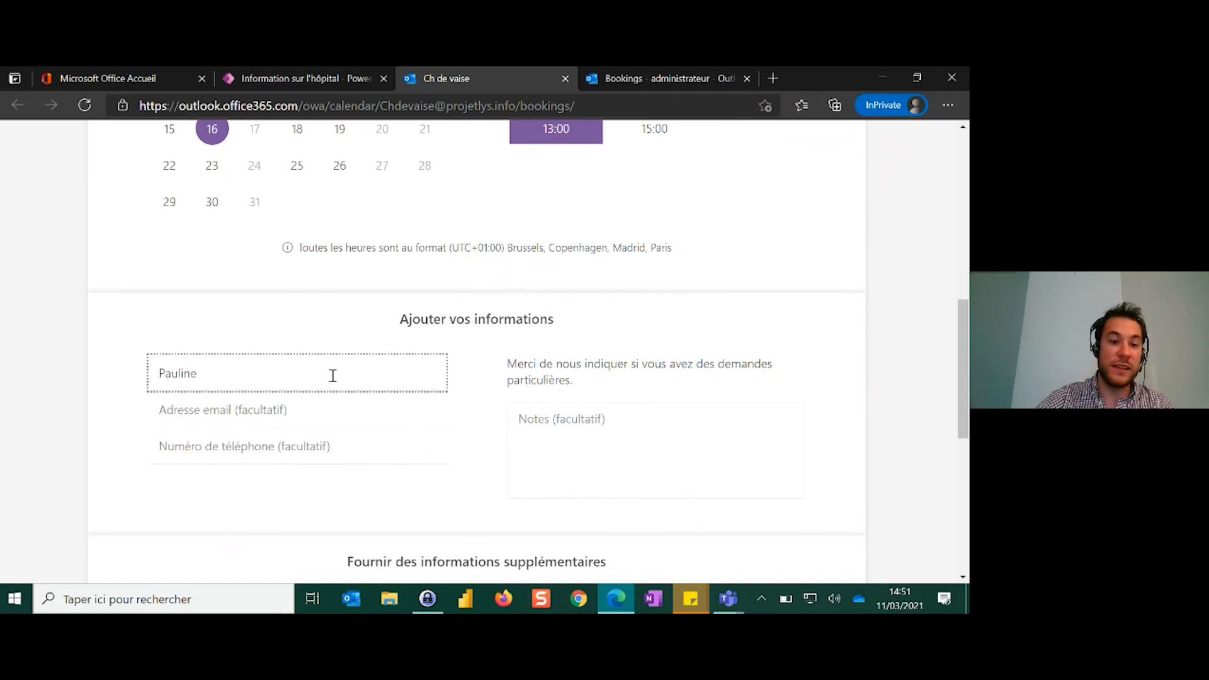
{"action": "left_click", "coordinate": [334, 417]}
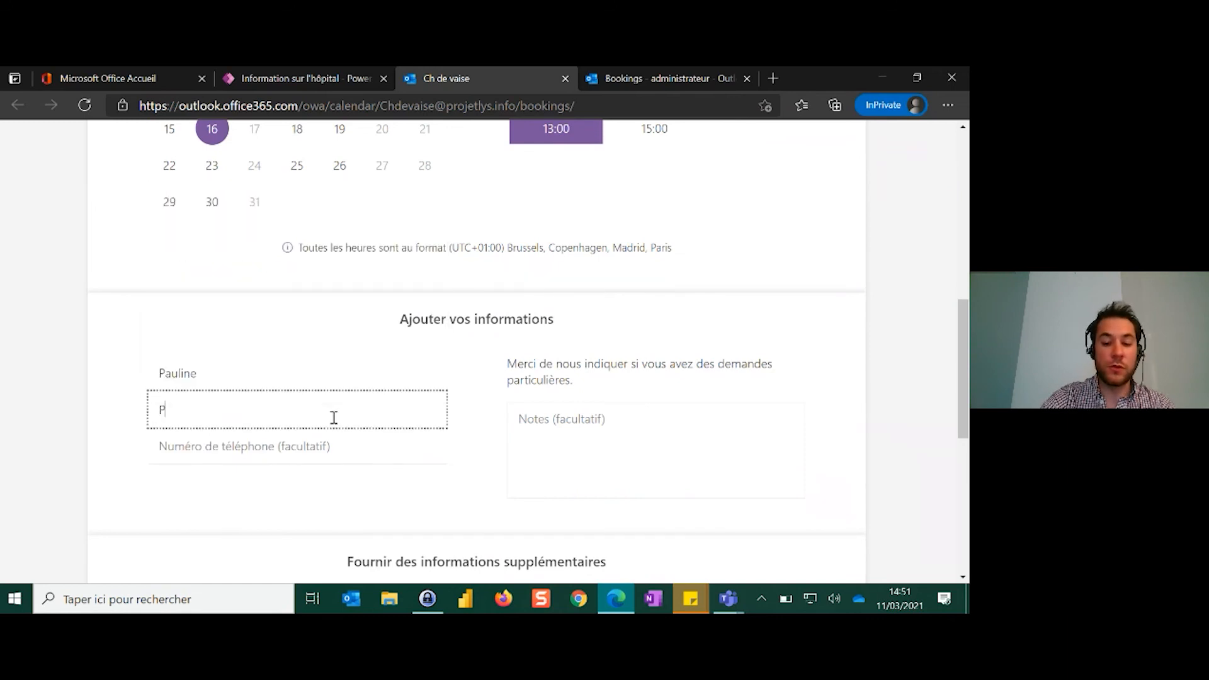
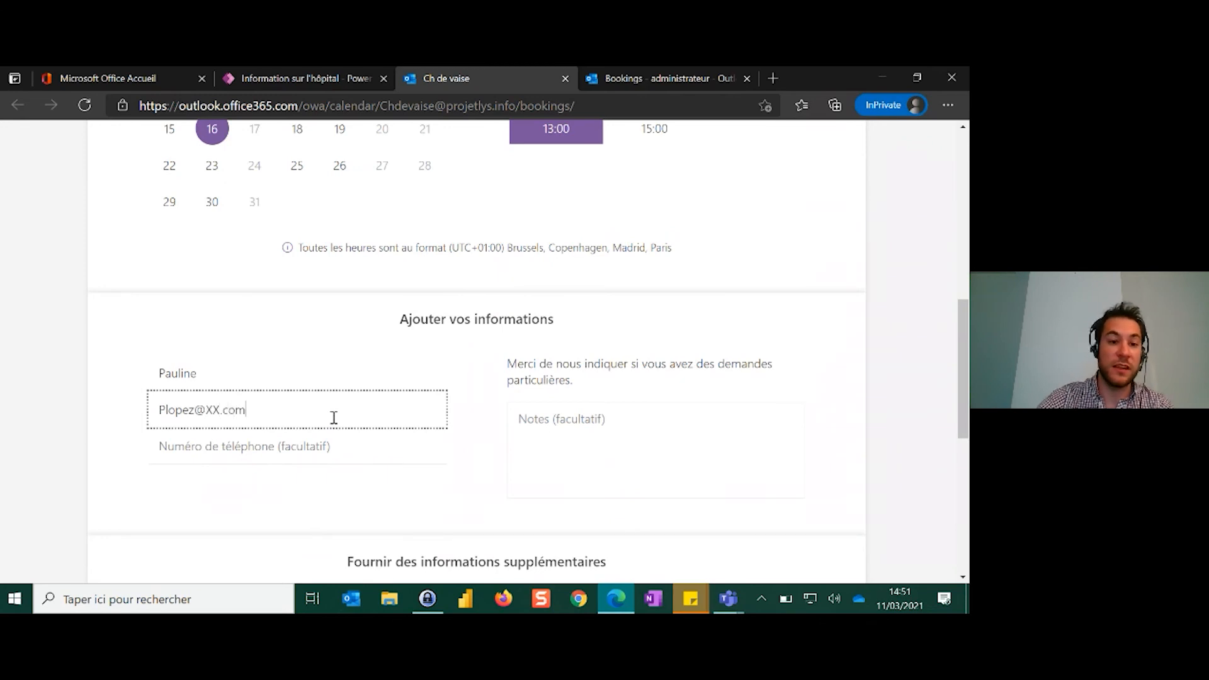
{"action": "left_click", "coordinate": [324, 445]}
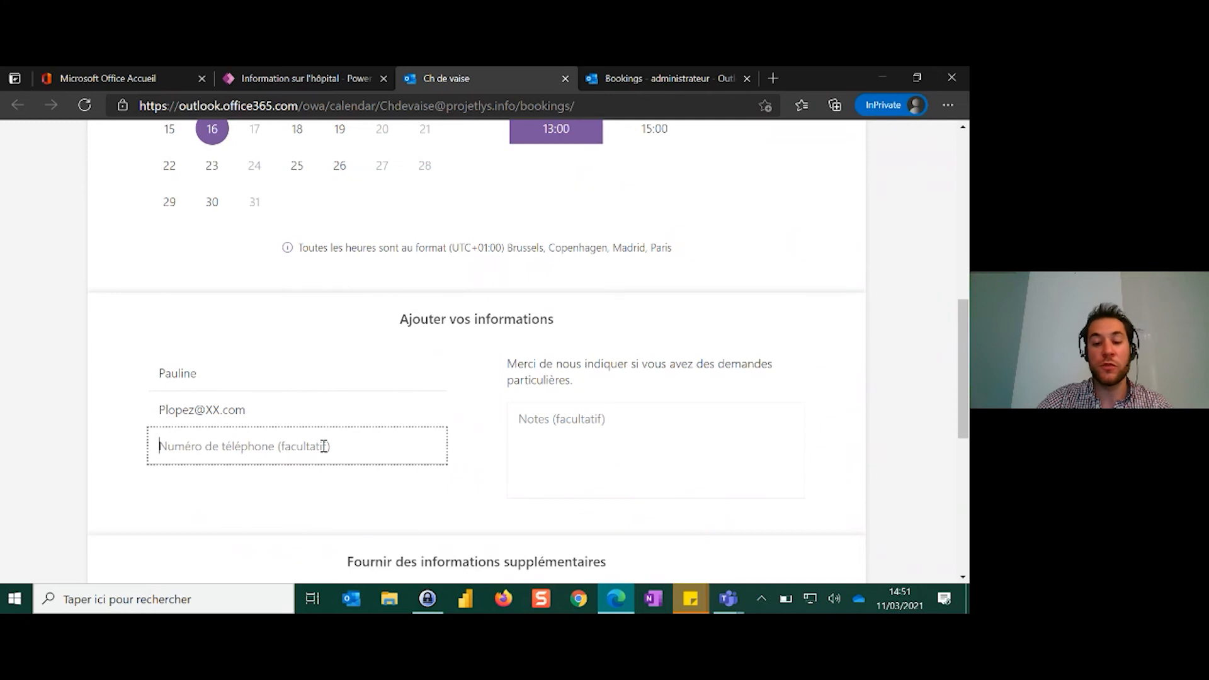
{"action": "type", "text": "00000"}
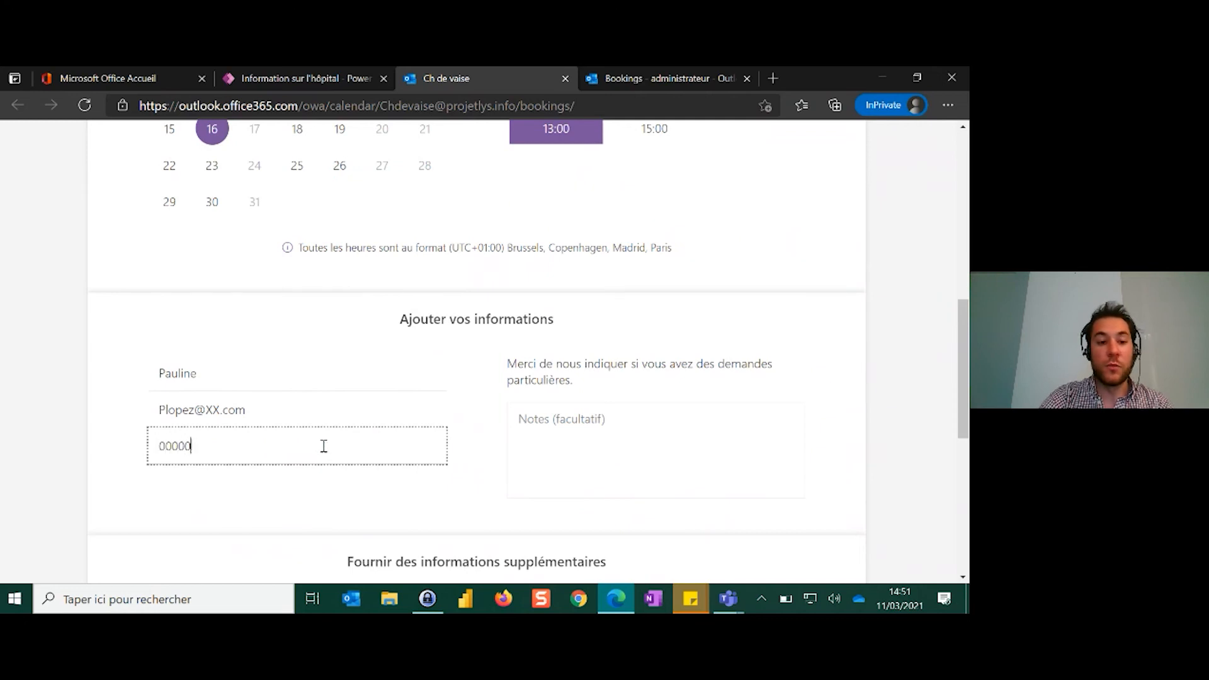
{"action": "type", "text": "00000"}
{"action": "left_click", "coordinate": [296, 494]}
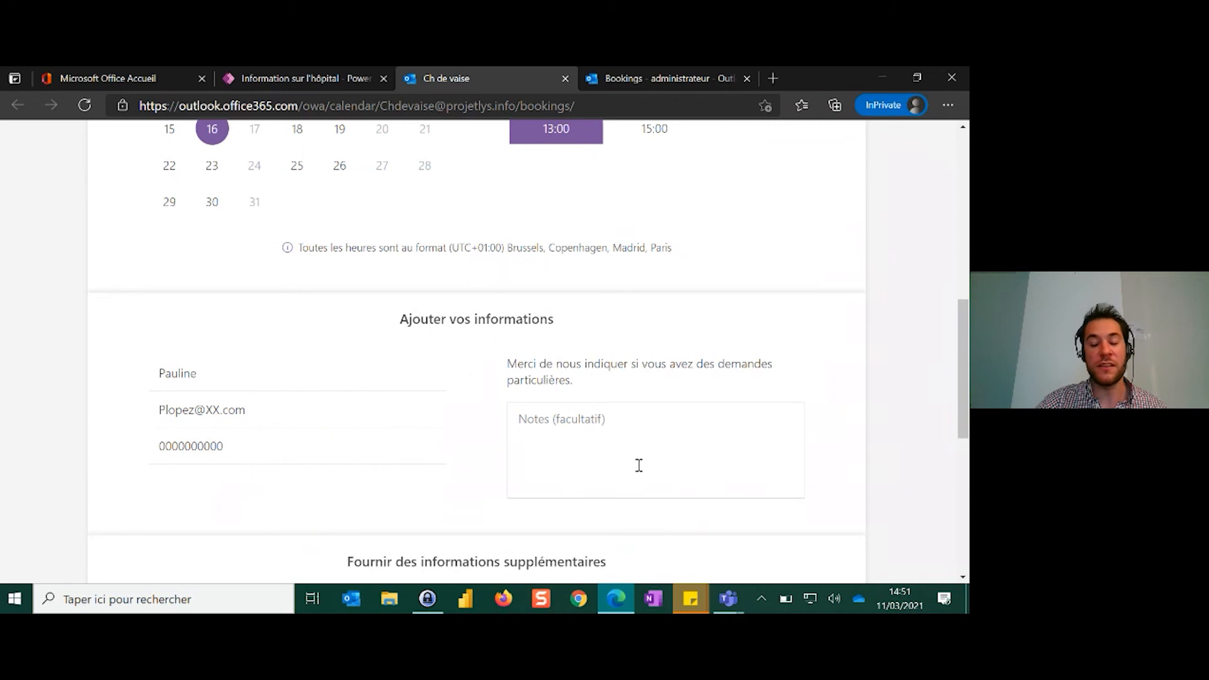
Enter room number 1 - 206 and set Genre to Femme in the supplementary information
{"action": "scroll", "coordinate": [449, 381], "scroll_direction": "down", "scroll_amount": 3}
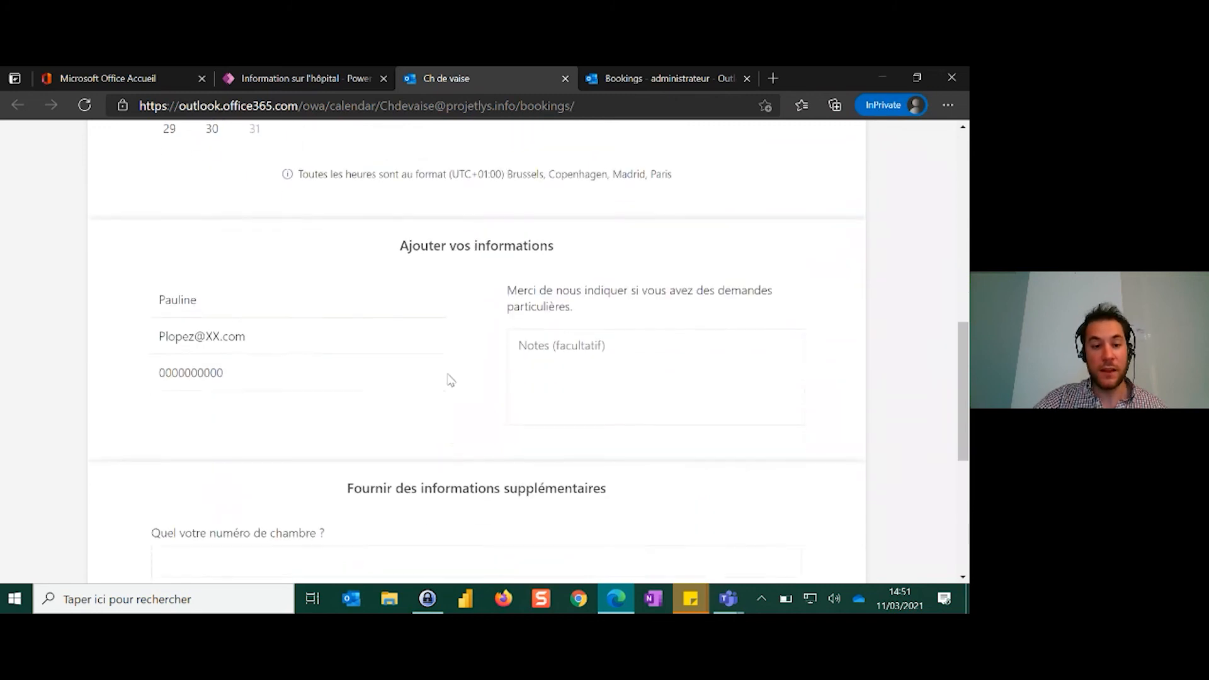
{"action": "left_click", "coordinate": [266, 434]}
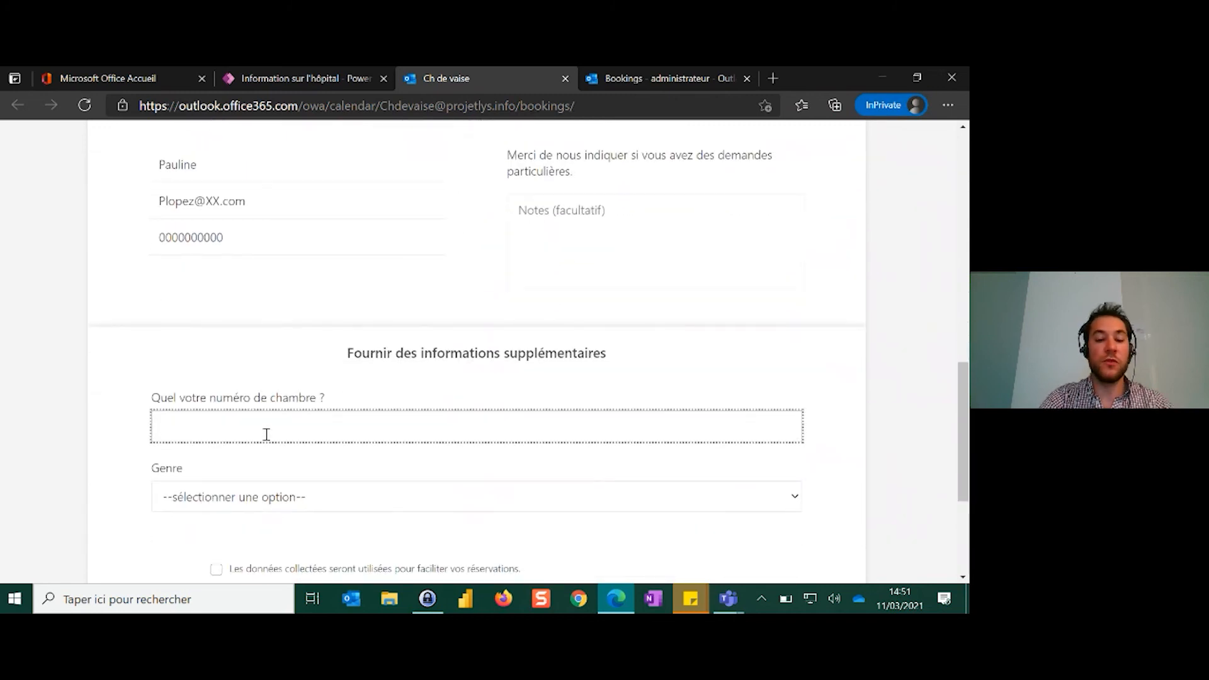
{"action": "type", "text": "1 - 2"}
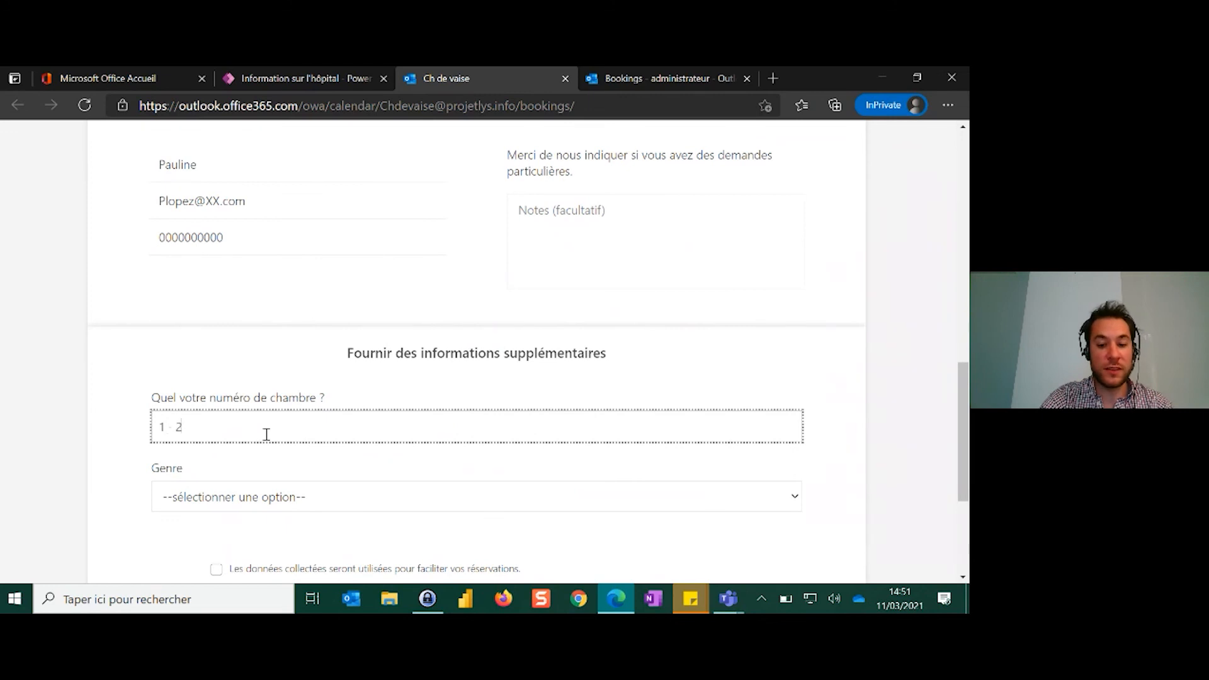
{"action": "type", "text": "06"}
{"action": "left_click", "coordinate": [158, 509]}
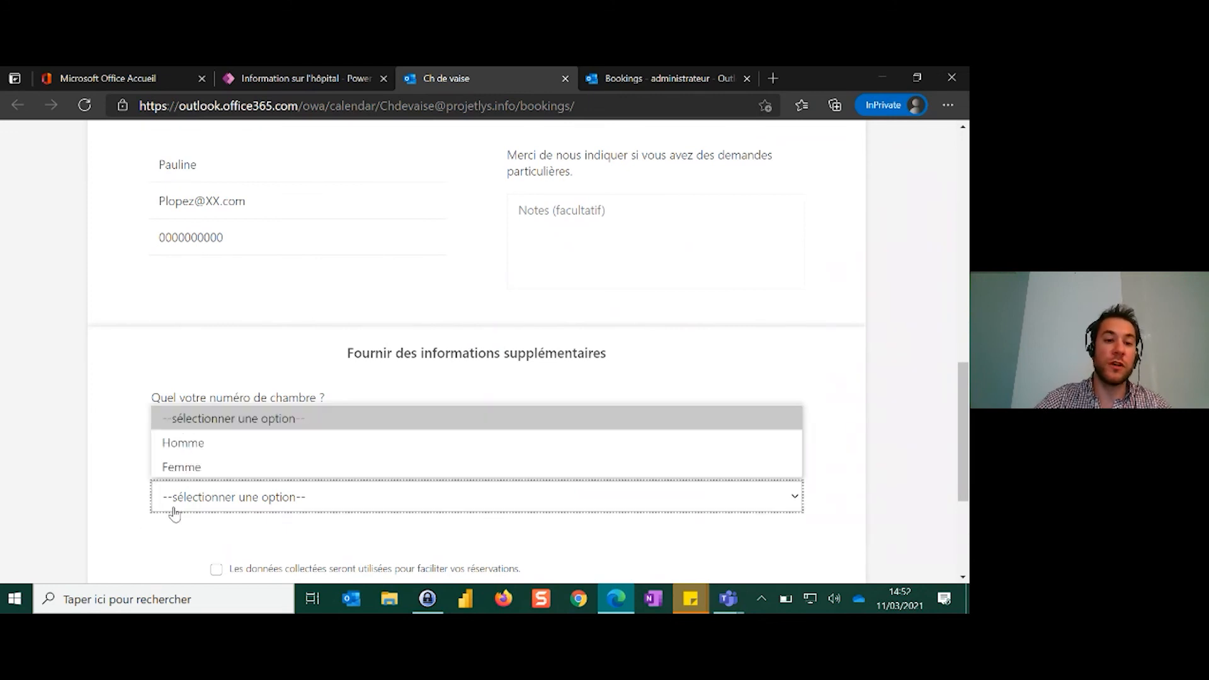
{"action": "left_click", "coordinate": [211, 468]}
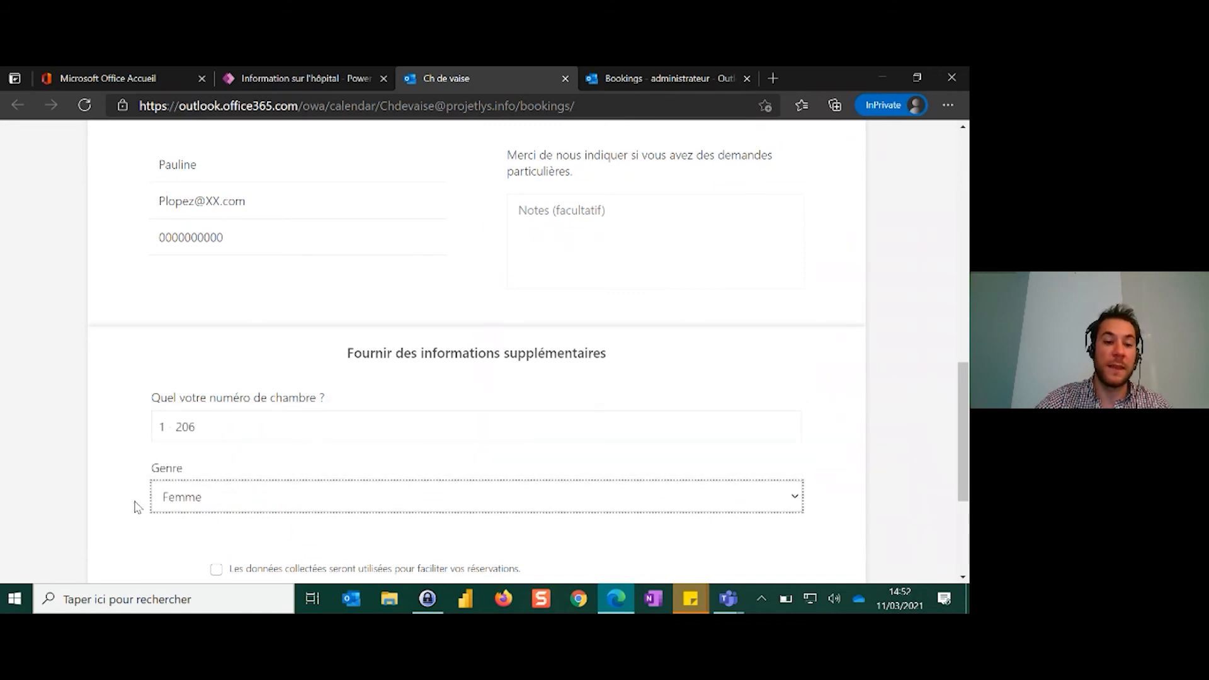
Accept the data collection statement, submit the reservation and review its booking summary
{"action": "scroll", "coordinate": [135, 502], "scroll_direction": "down", "scroll_amount": 1}
{"action": "scroll", "coordinate": [137, 508], "scroll_direction": "down", "scroll_amount": 1}
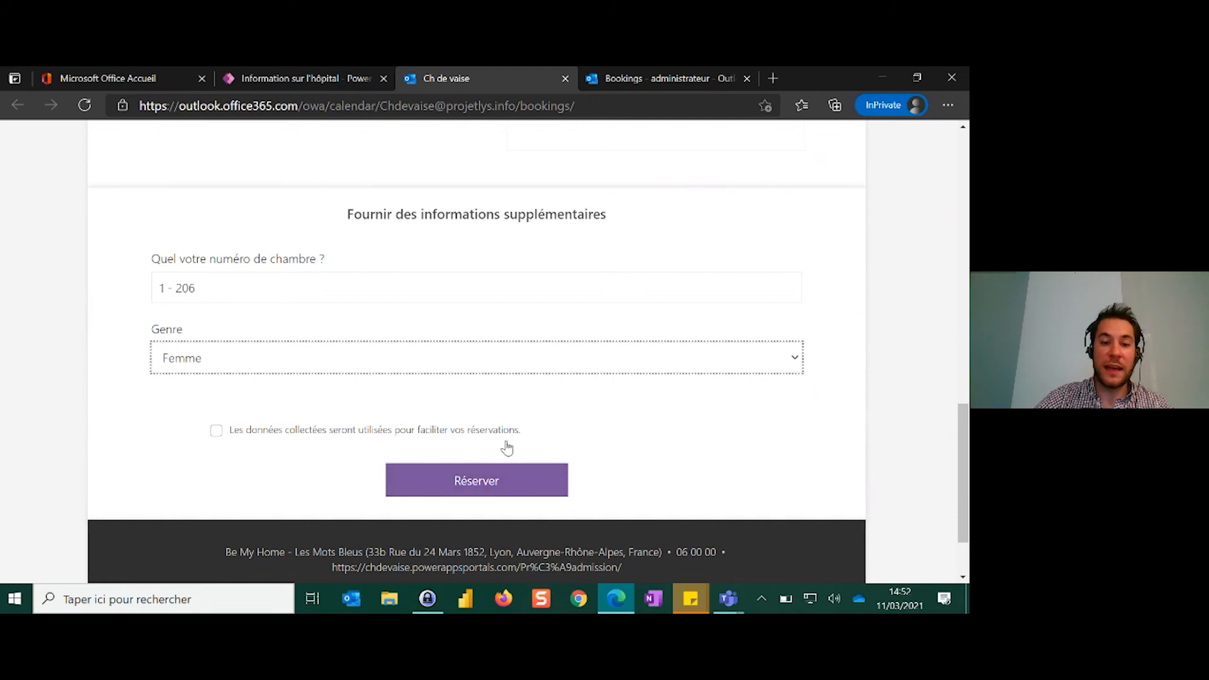
{"action": "left_click", "coordinate": [194, 477]}
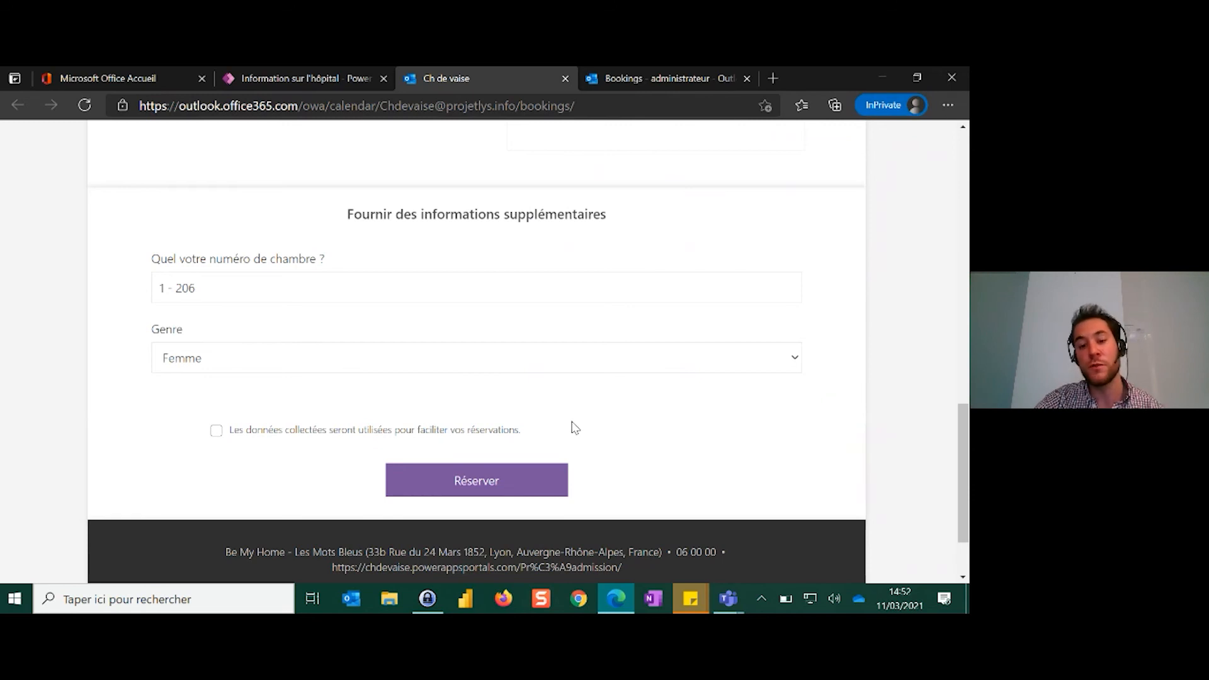
{"action": "left_click", "coordinate": [214, 432]}
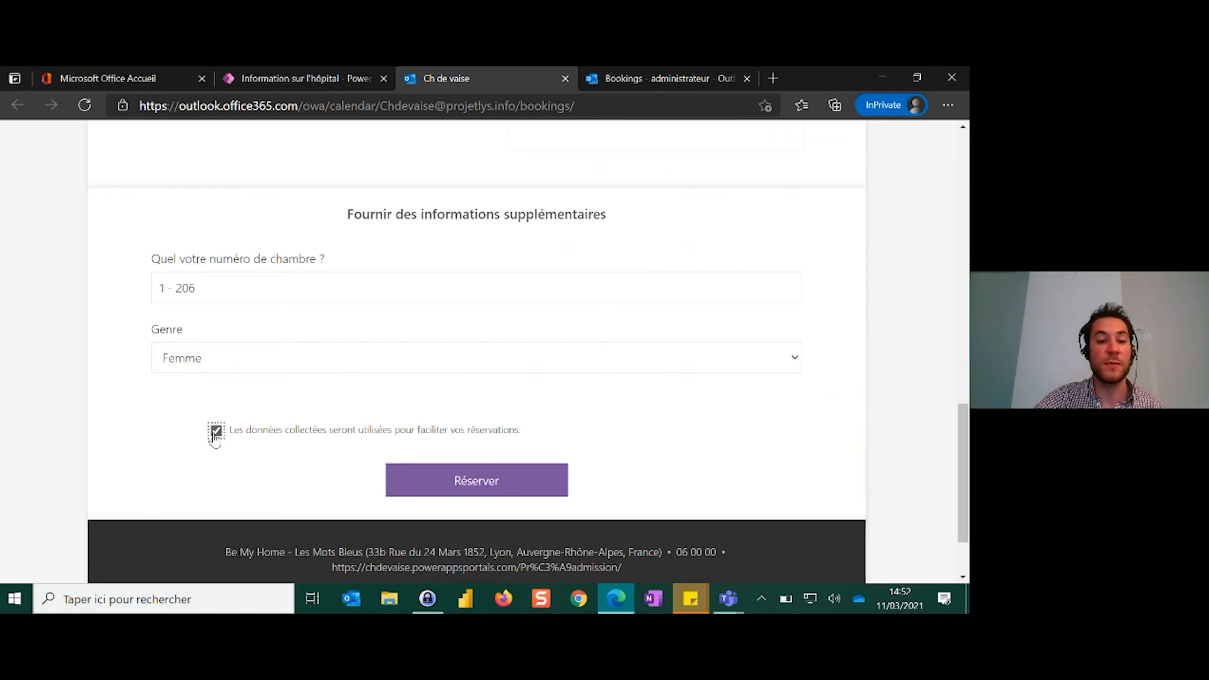
{"action": "left_click", "coordinate": [494, 493]}
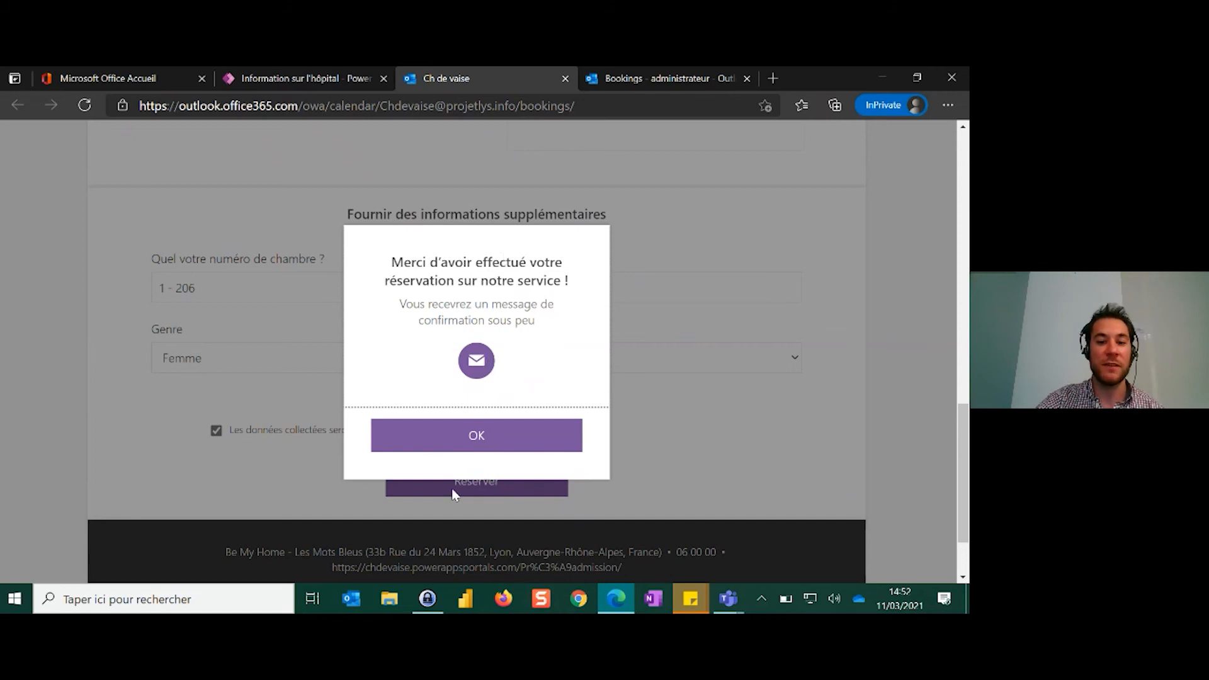
{"action": "left_click", "coordinate": [459, 441]}
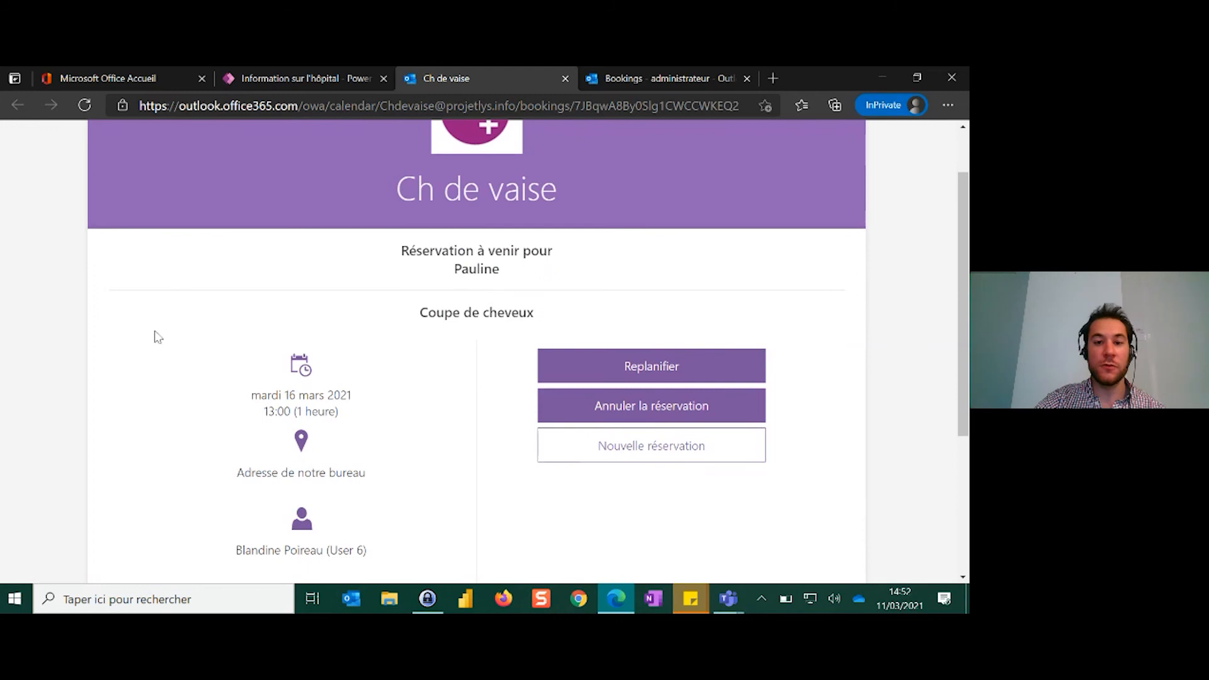
{"action": "scroll", "coordinate": [846, 496], "scroll_direction": "down", "scroll_amount": 2}
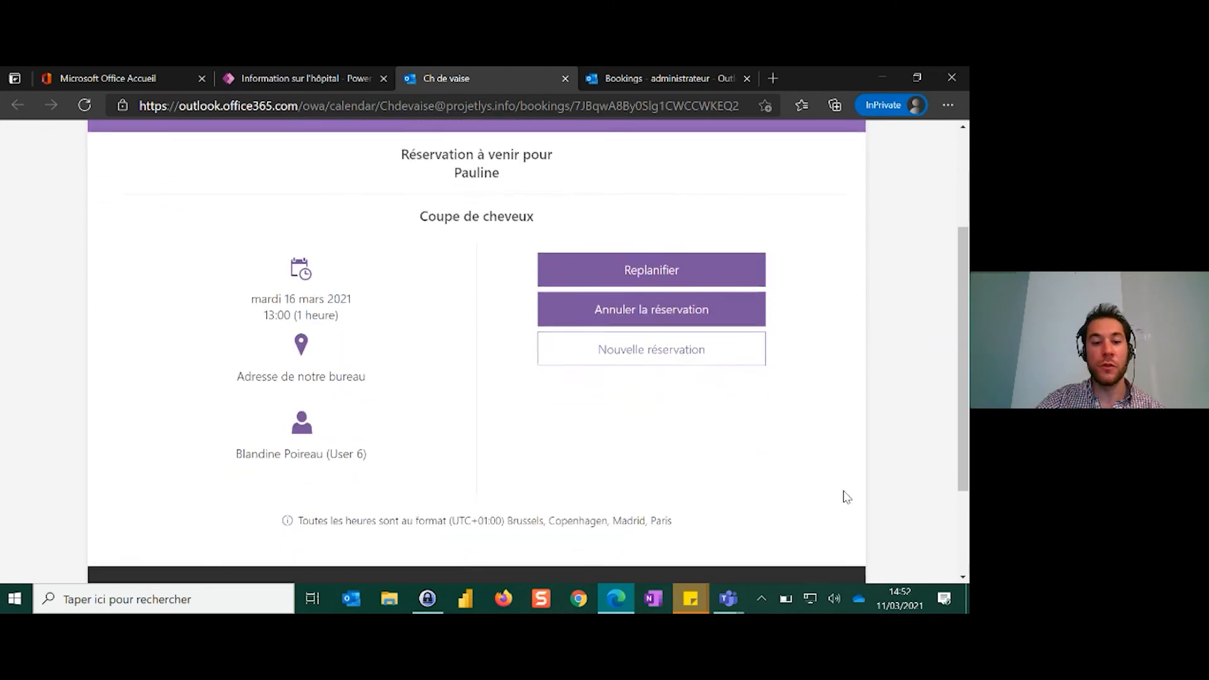
{"action": "scroll", "coordinate": [115, 330], "scroll_direction": "up", "scroll_amount": 1}
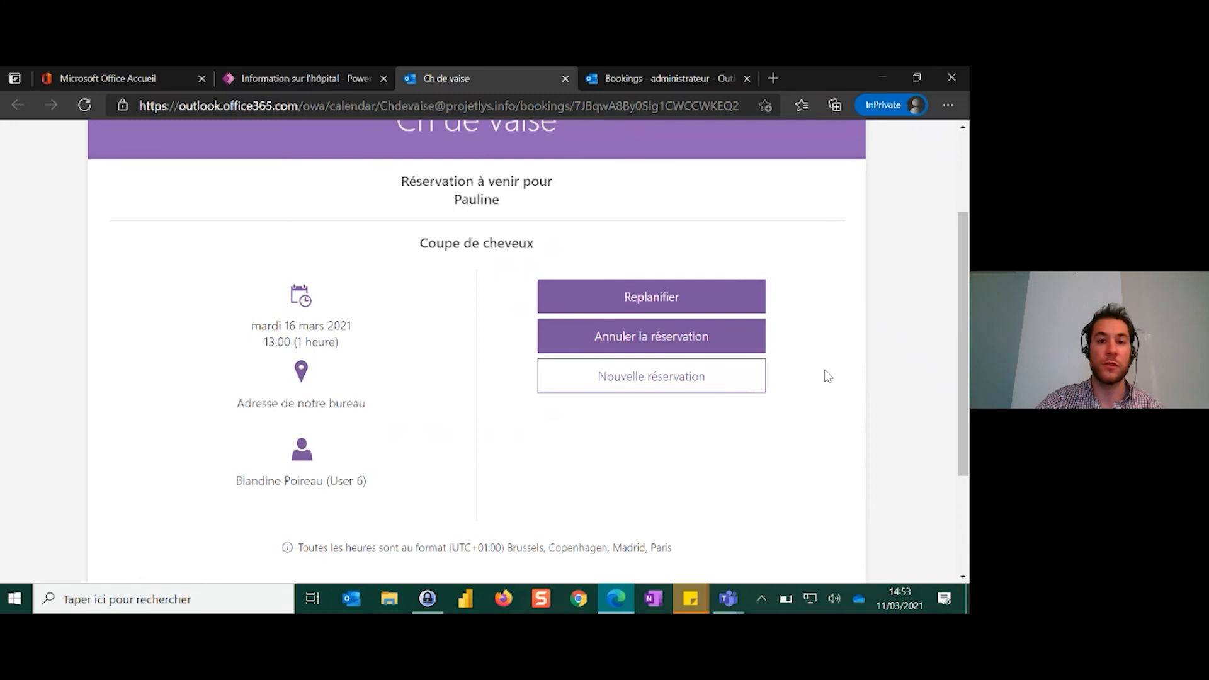
Switch to the Bookings administration calendar and find the new haircut appointment in the week of 15-21 mars 2021
{"action": "left_click", "coordinate": [690, 82]}
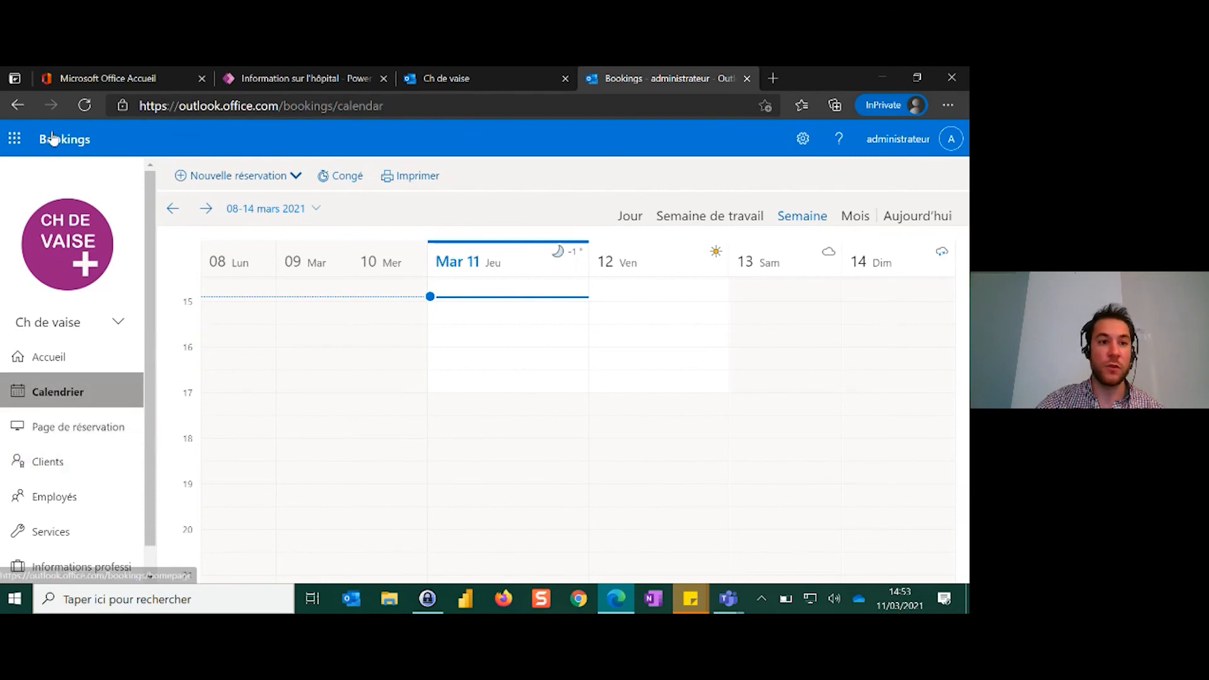
{"action": "left_click", "coordinate": [57, 426]}
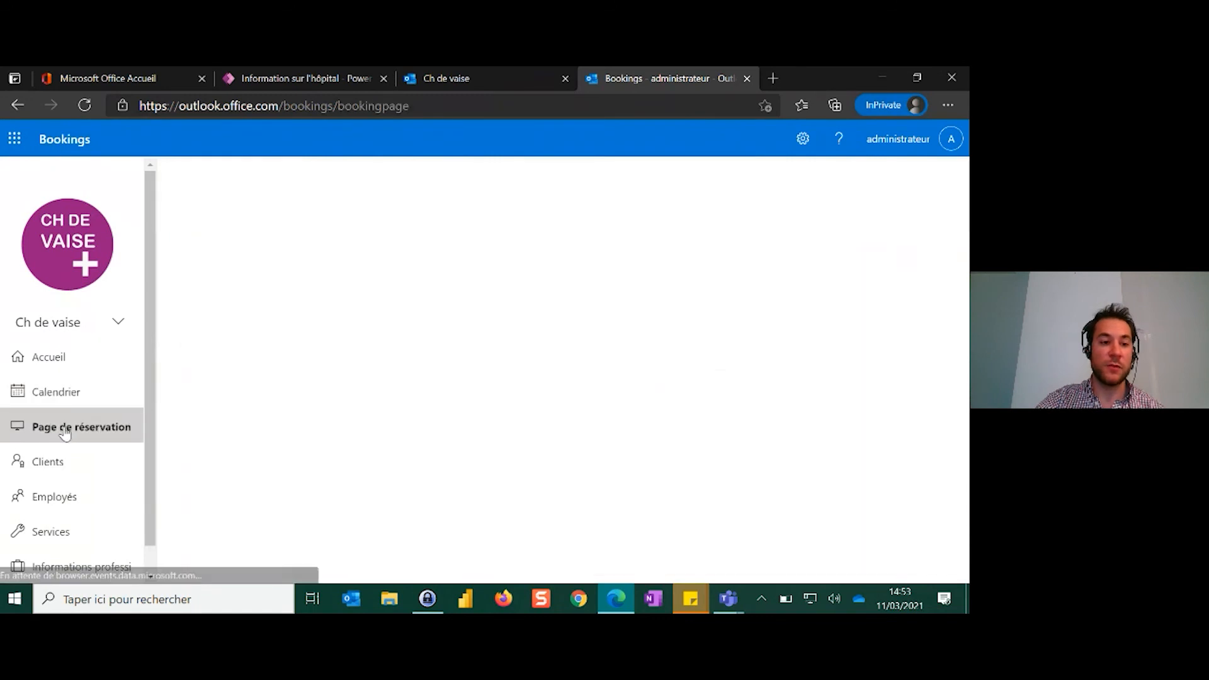
{"action": "left_click", "coordinate": [74, 392]}
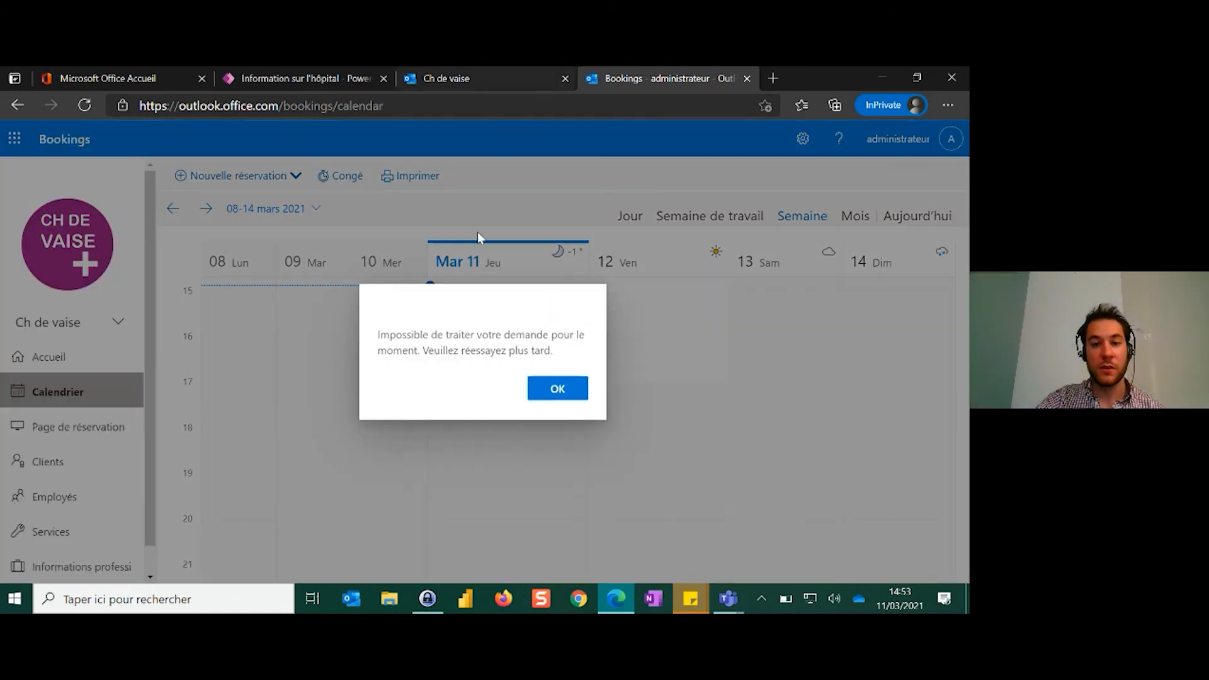
{"action": "left_click", "coordinate": [558, 388]}
{"action": "left_click", "coordinate": [206, 208]}
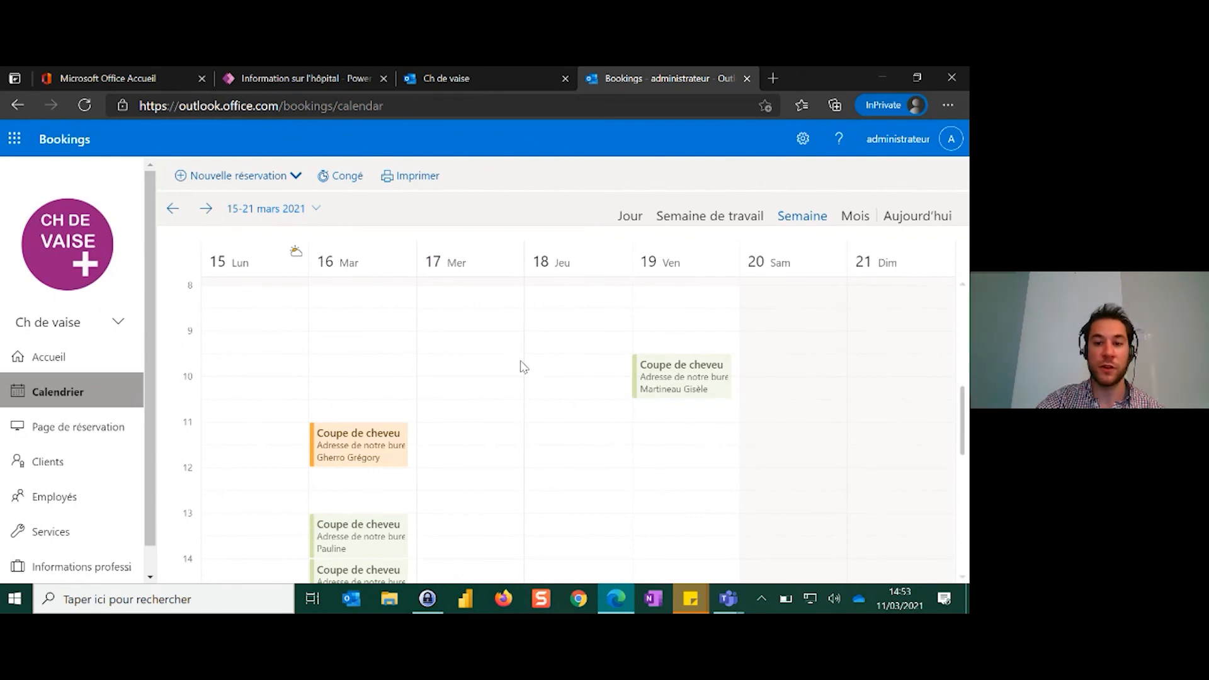
{"action": "scroll", "coordinate": [521, 366], "scroll_direction": "down", "scroll_amount": 1}
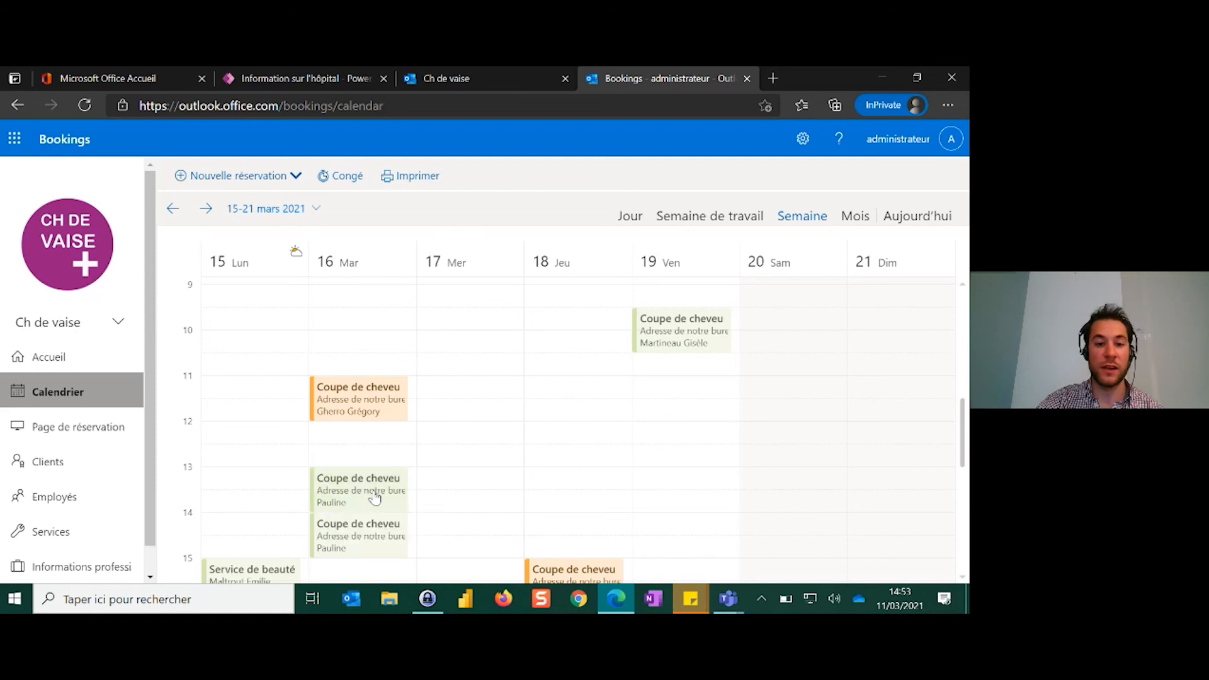
View the details of the Coupe de cheveux appointment on Tuesday 16/03/2021 at 13:00 - 14:00, then close them
{"action": "left_click", "coordinate": [375, 497]}
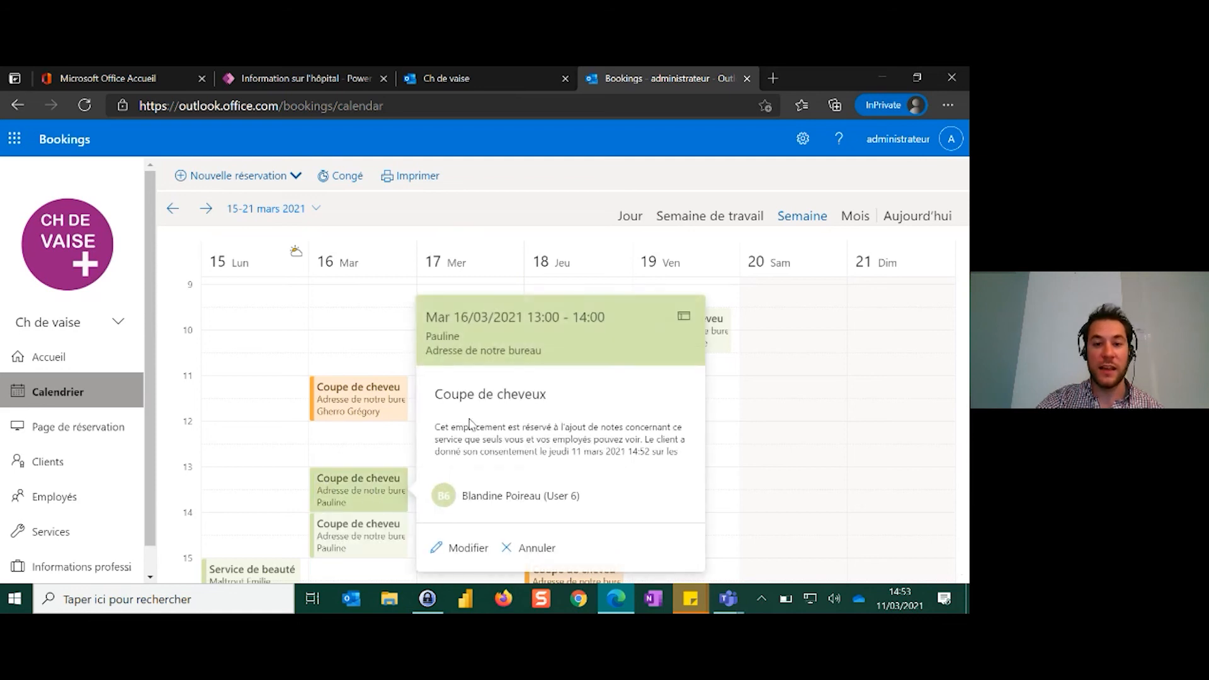
{"action": "left_click", "coordinate": [275, 460]}
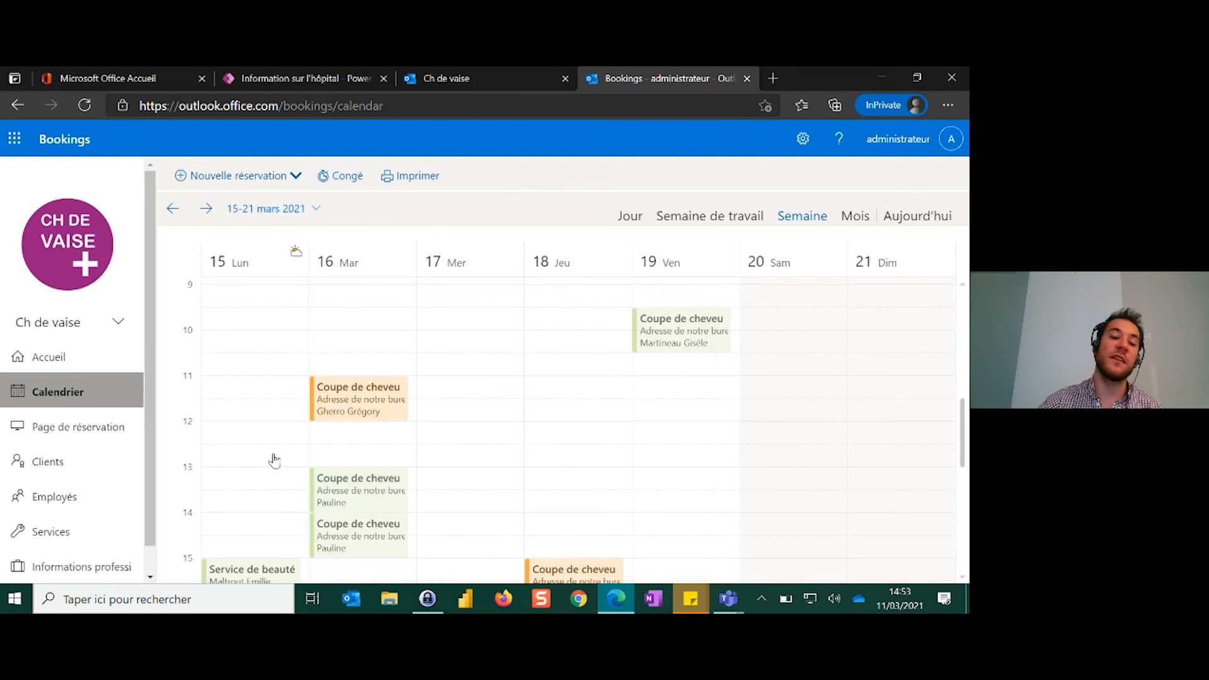
{"action": "left_click", "coordinate": [274, 460]}
{"action": "scroll", "coordinate": [362, 345], "scroll_direction": "down", "scroll_amount": 1}
{"action": "scroll", "coordinate": [823, 297], "scroll_direction": "up", "scroll_amount": 1}
{"action": "left_click", "coordinate": [955, 177]}
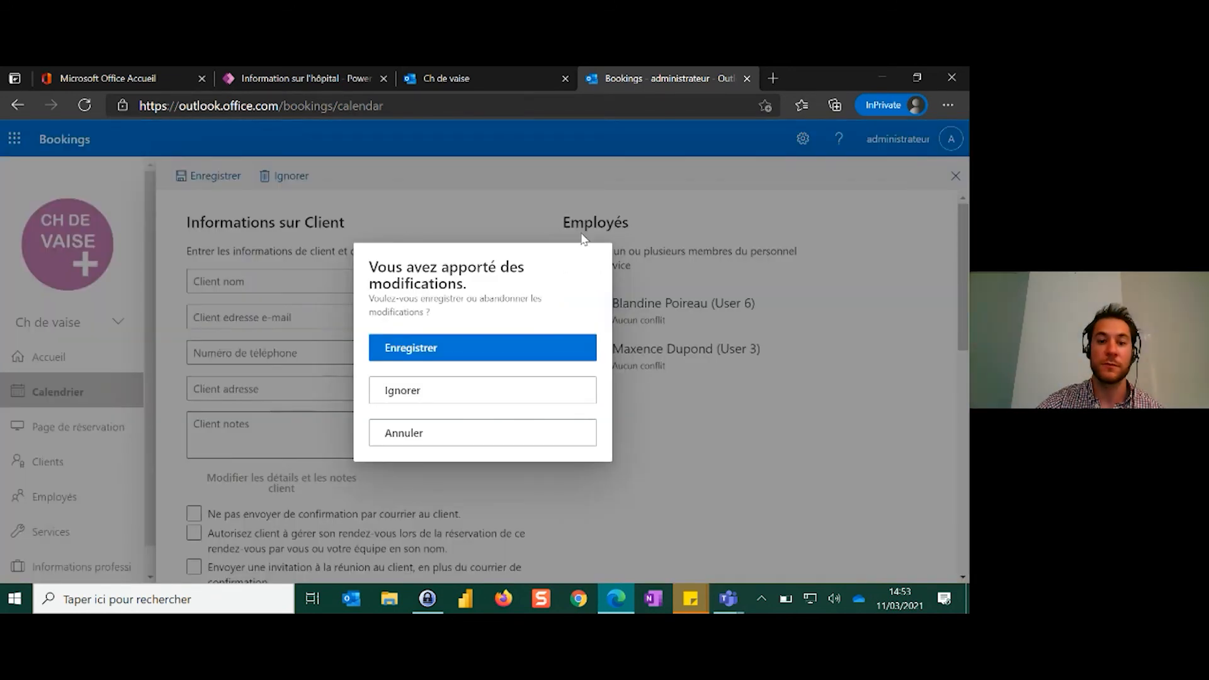
{"action": "left_click", "coordinate": [432, 433]}
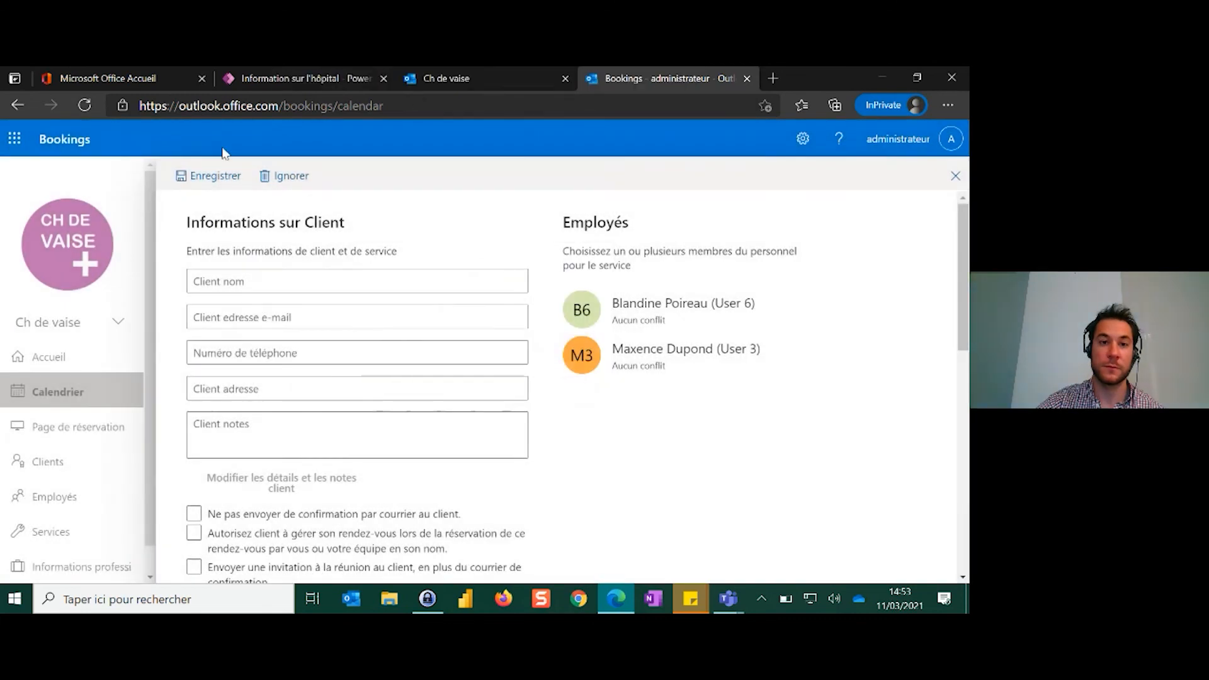
From the Information sur l'hôpital app, open the hospital's service list and browse the preadmission portal to Découvrez nos offres de services
{"action": "left_click", "coordinate": [315, 81]}
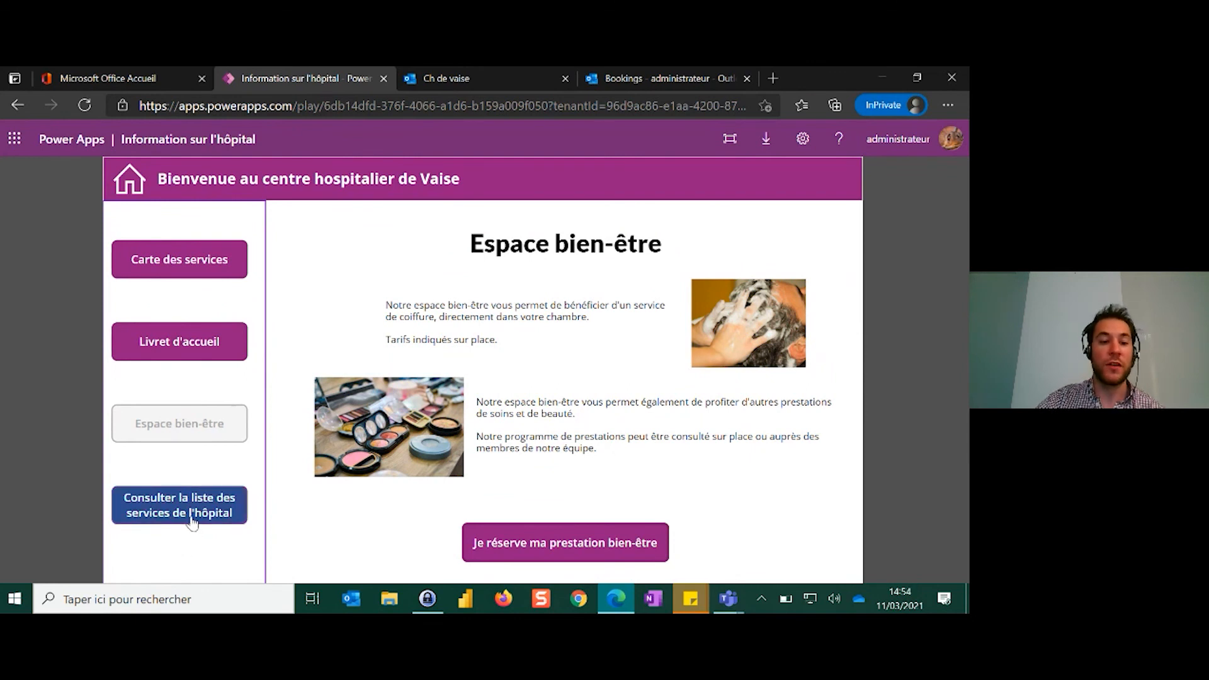
{"action": "left_click", "coordinate": [193, 515]}
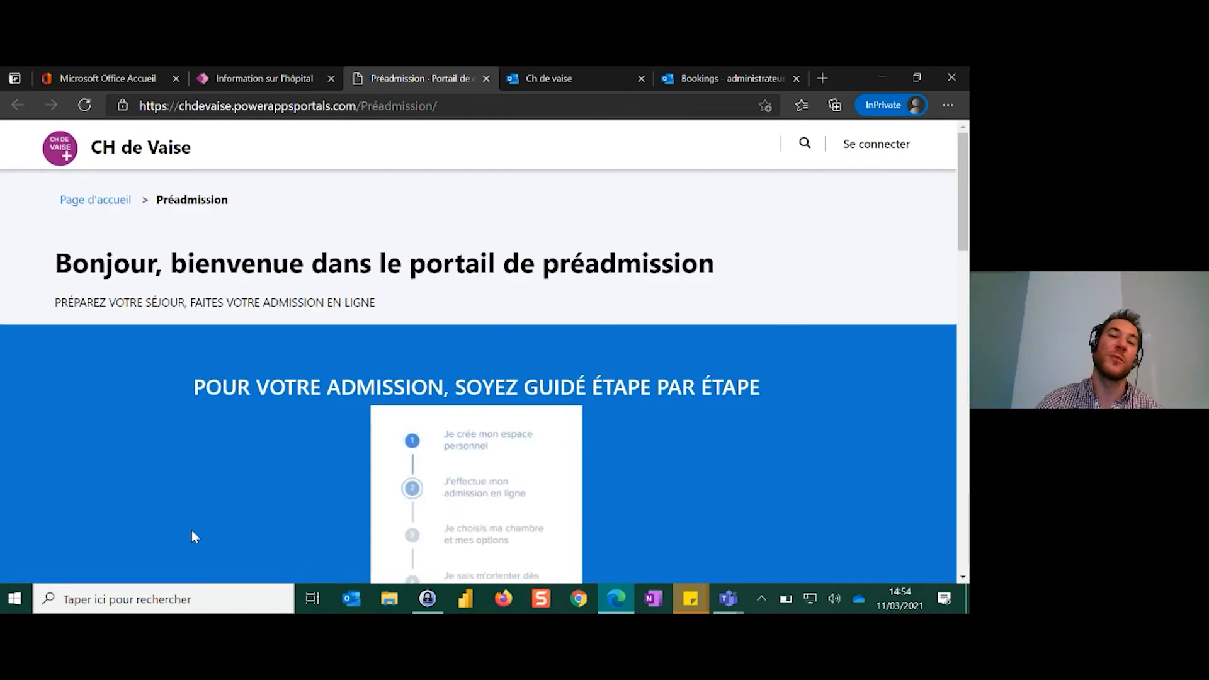
{"action": "scroll", "coordinate": [438, 328], "scroll_direction": "down", "scroll_amount": 4}
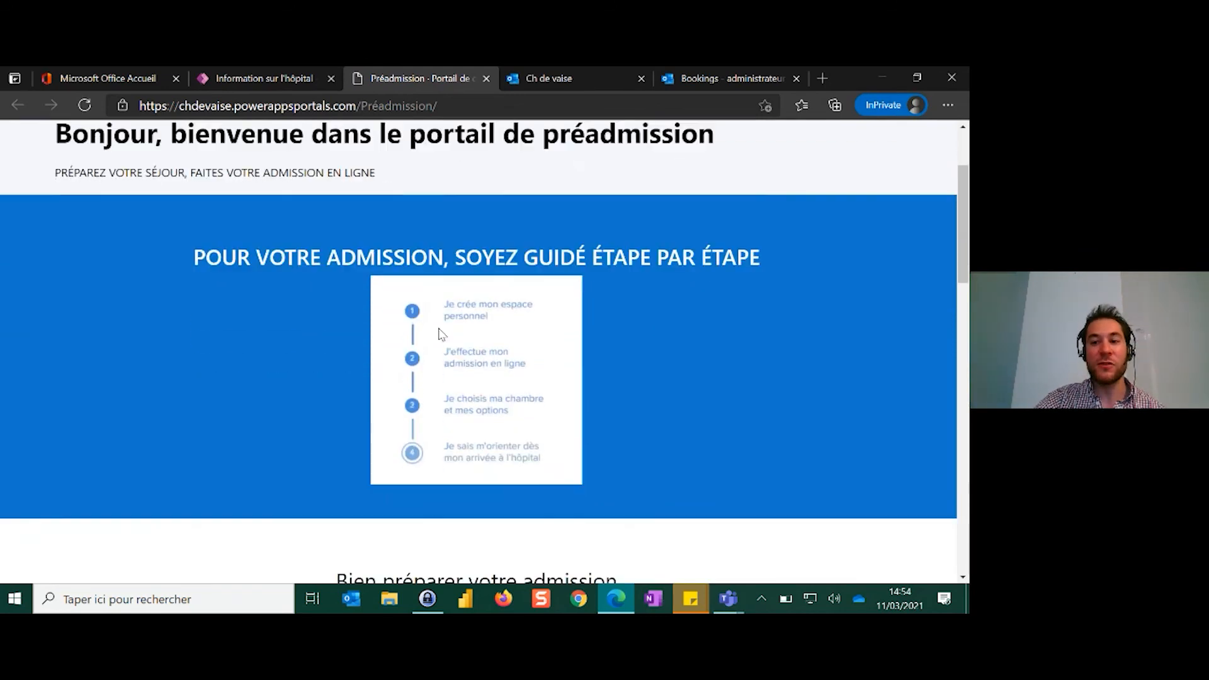
{"action": "scroll", "coordinate": [439, 332], "scroll_direction": "down", "scroll_amount": 7}
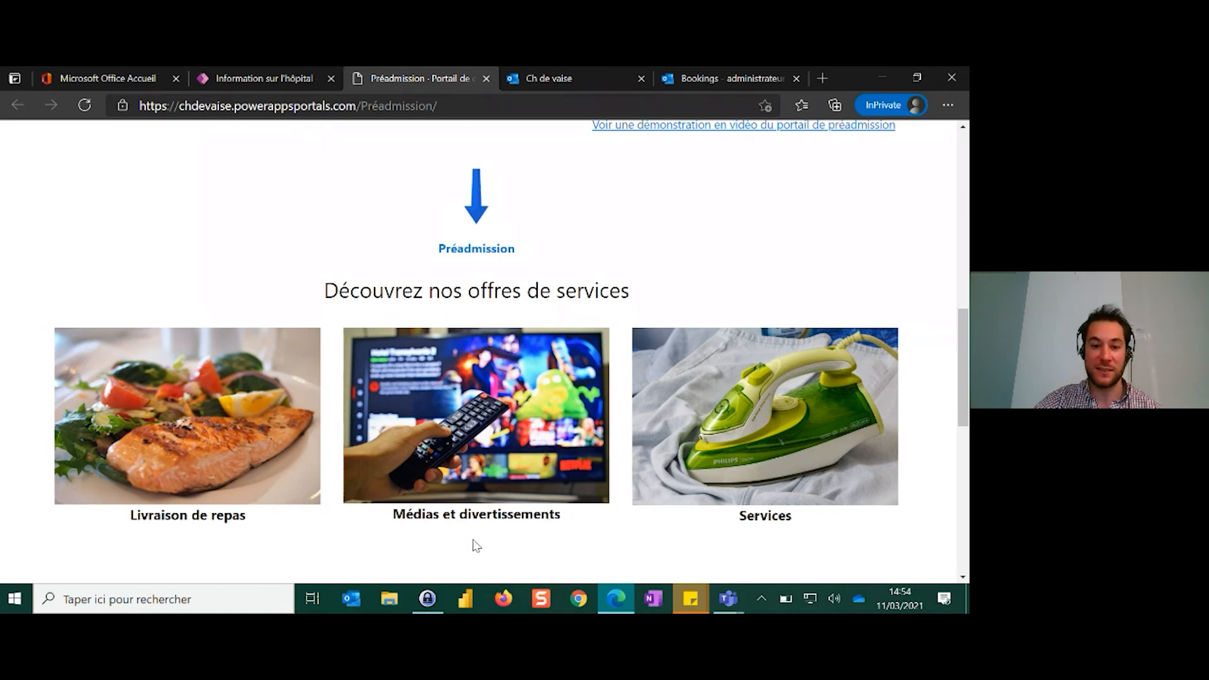
{"action": "scroll", "coordinate": [469, 553], "scroll_direction": "down", "scroll_amount": 1}
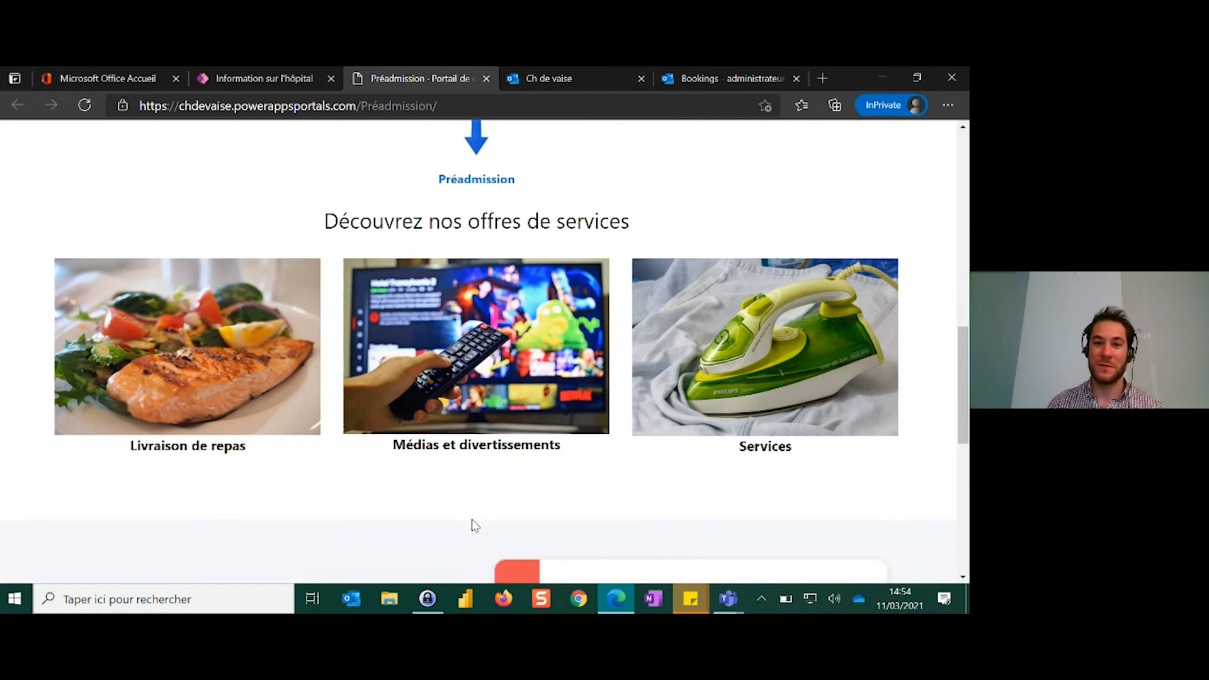